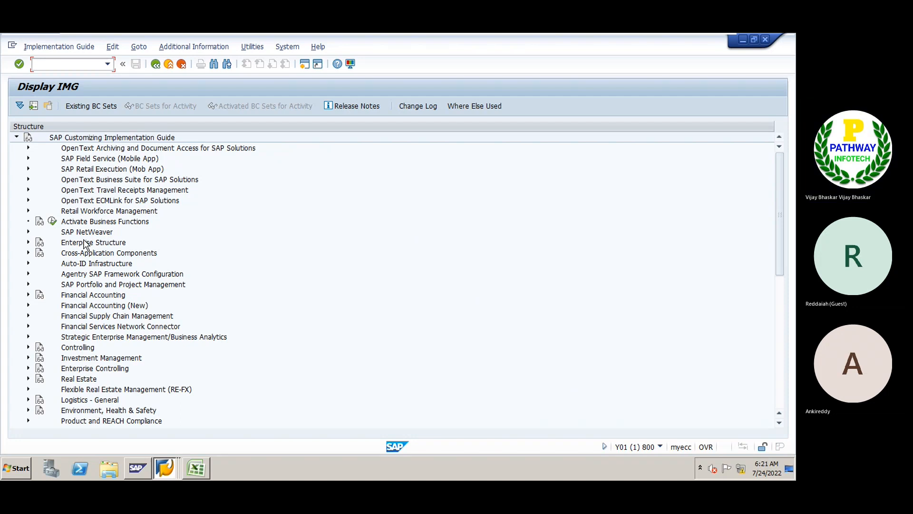
# Expand Financial Accounting (New) and its General Ledger Accounting (New) node in the implementation guide.
pyautogui.click(84, 298)
pyautogui.doubleClick(83, 298)
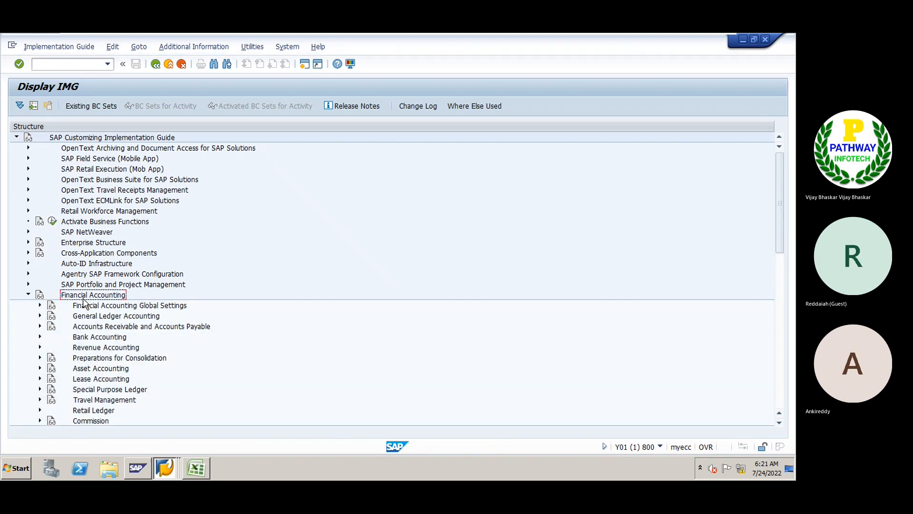
pyautogui.doubleClick(83, 298)
pyautogui.doubleClick(84, 304)
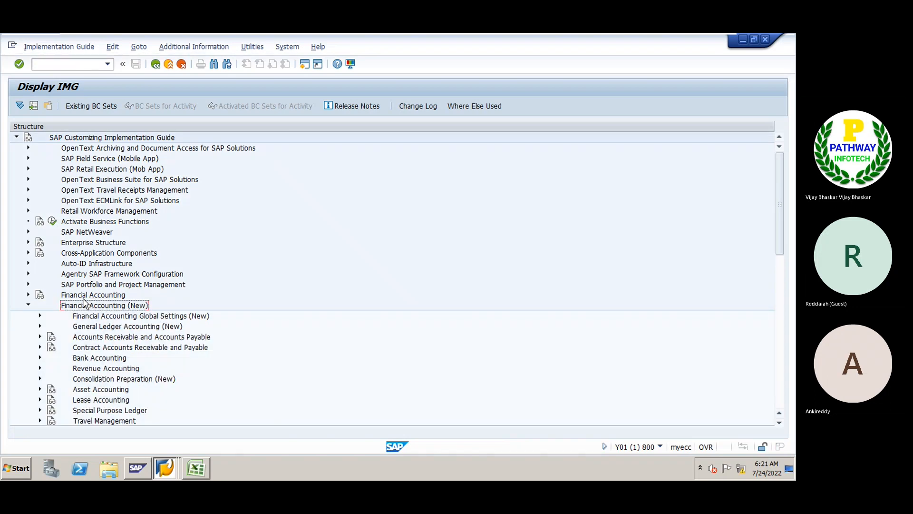
pyautogui.press('Down')
pyautogui.press('Down')
pyautogui.press('Right')
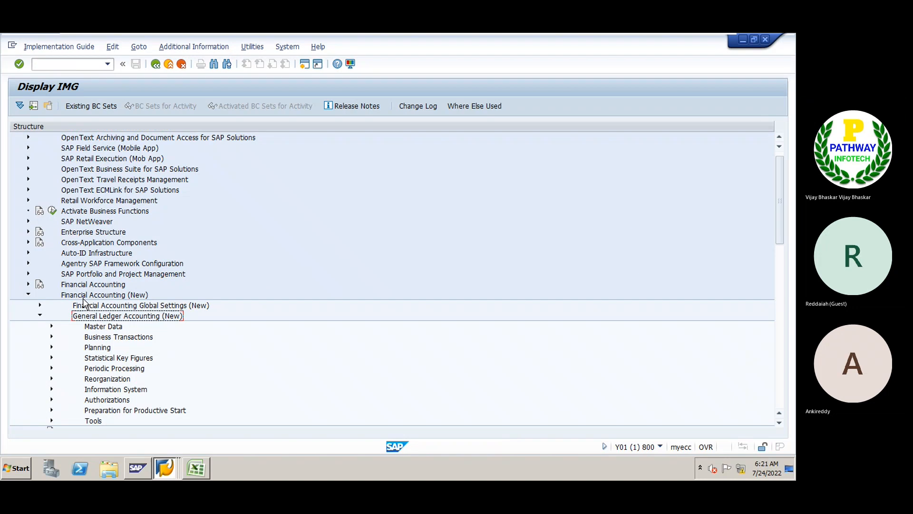
# Expand the Periodic Processing node under General Ledger Accounting (New).
pyautogui.press('Down')
pyautogui.press('Down')
pyautogui.press('Down')
pyautogui.press('Down')
pyautogui.press('Down')
pyautogui.press('Right')
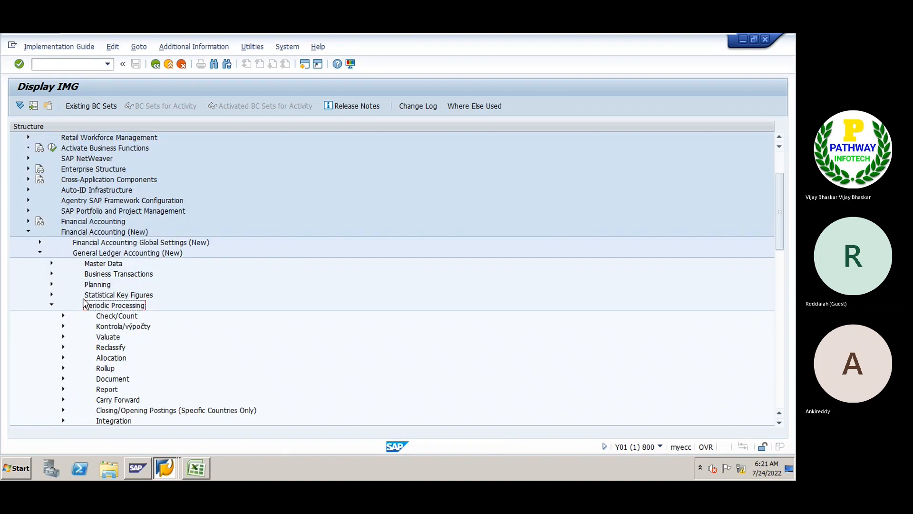
# Expand Valuate under Periodic Processing and open the Define Valuation Methods activity.
pyautogui.press('Down')
pyautogui.press('Down')
pyautogui.press('Down')
pyautogui.press('Down')
pyautogui.press('Up')
pyautogui.press('Right')
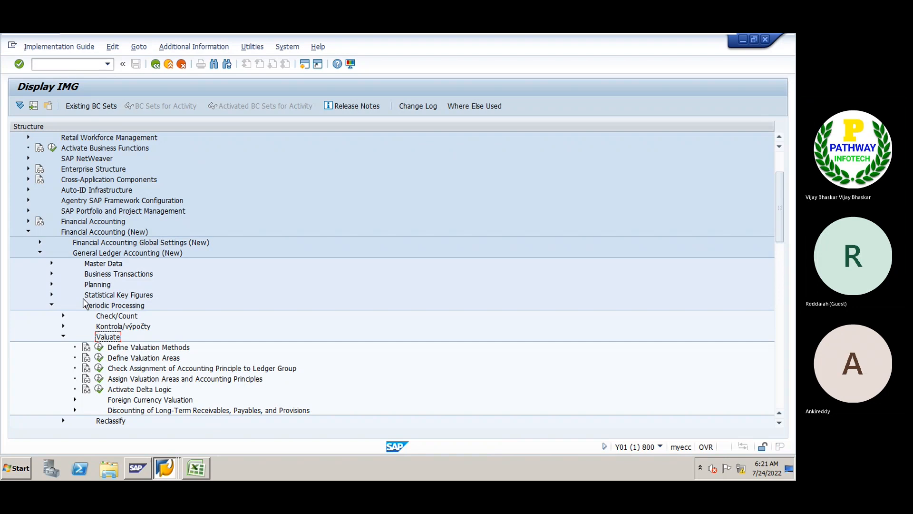
pyautogui.click(98, 348)
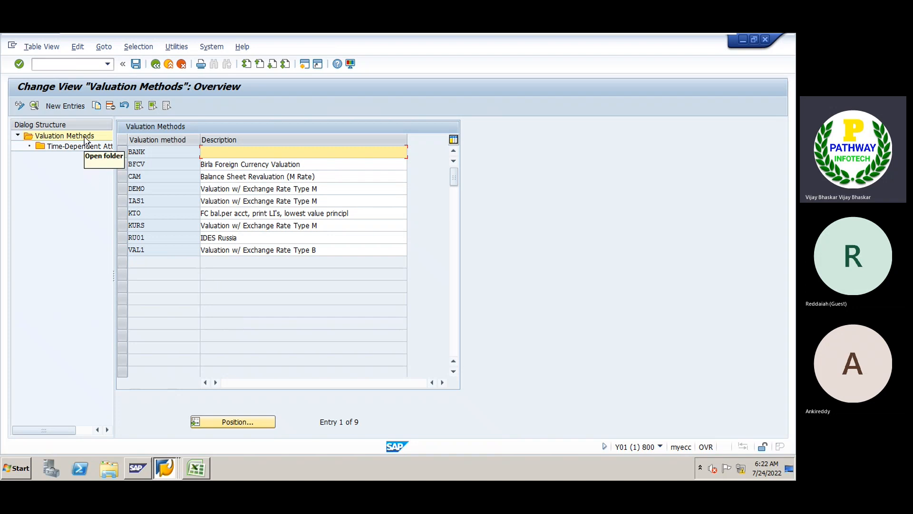
# Create a new valuation method ADNP with the description "Valuation Methonds of ADNP".
pyautogui.click(65, 106)
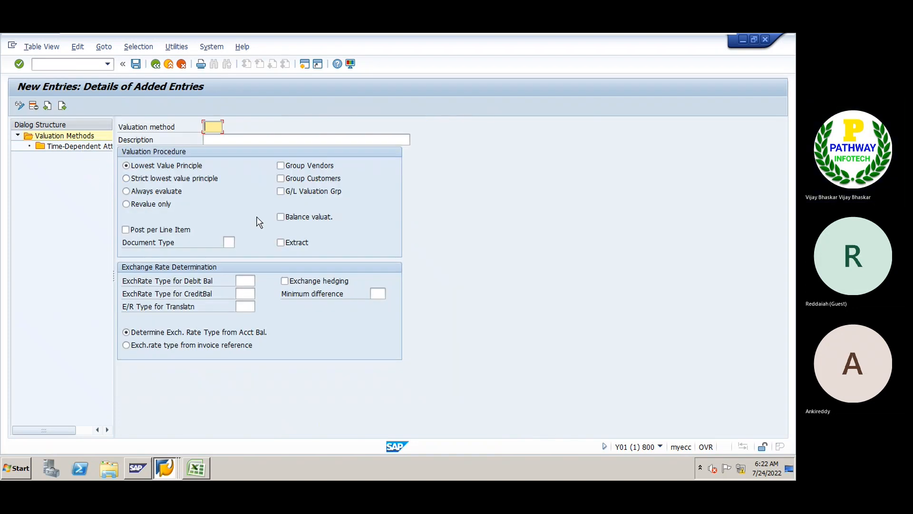
pyautogui.write('ADNP')
pyautogui.press('Tab')
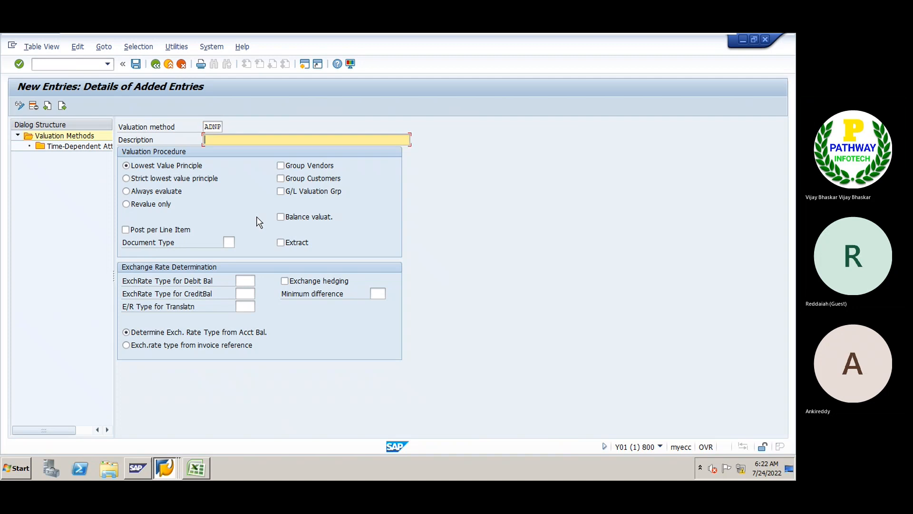
pyautogui.write('Valuation Methonds of ADNP')
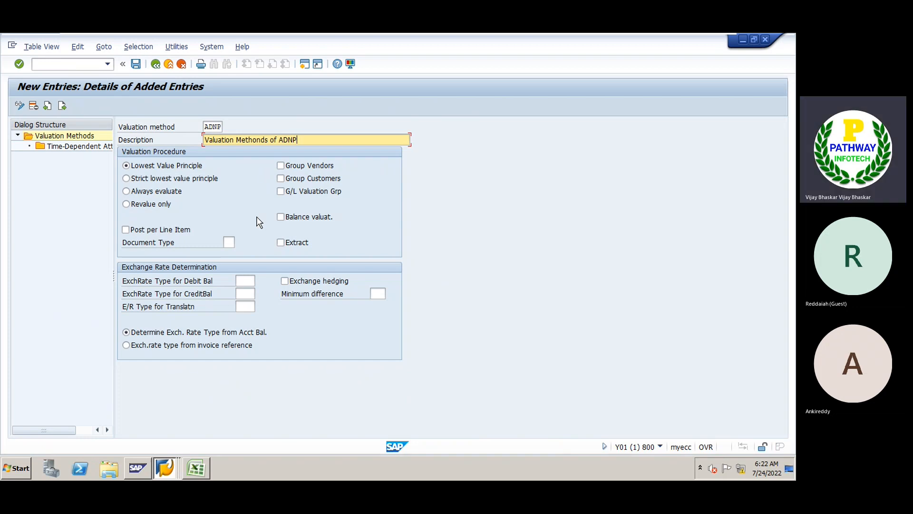
# Set the valuation procedure to Always evaluate with document type SA and enable balance valuation.
pyautogui.click(127, 191)
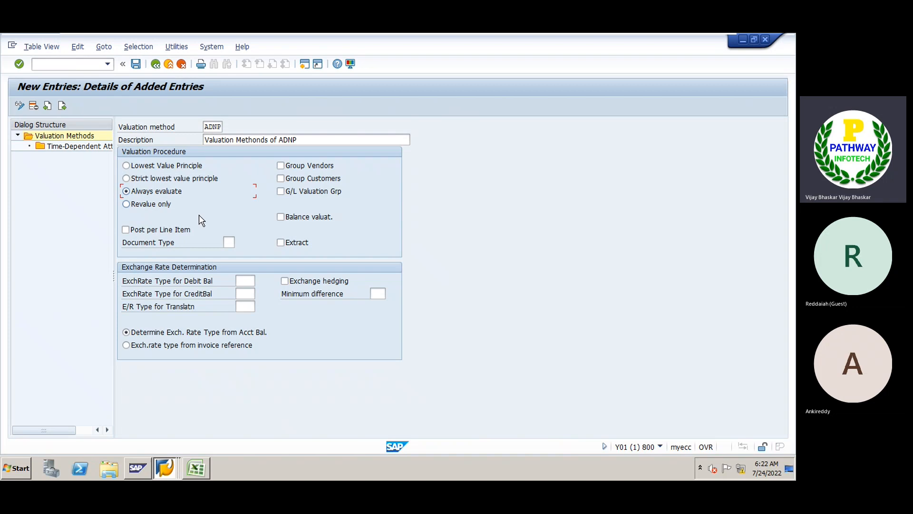
pyautogui.click(228, 242)
pyautogui.write('SA')
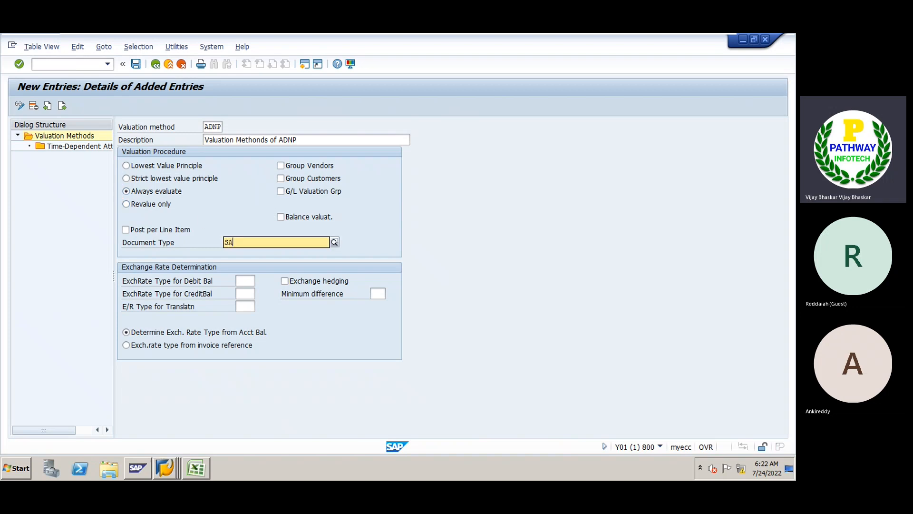
pyautogui.click(238, 264)
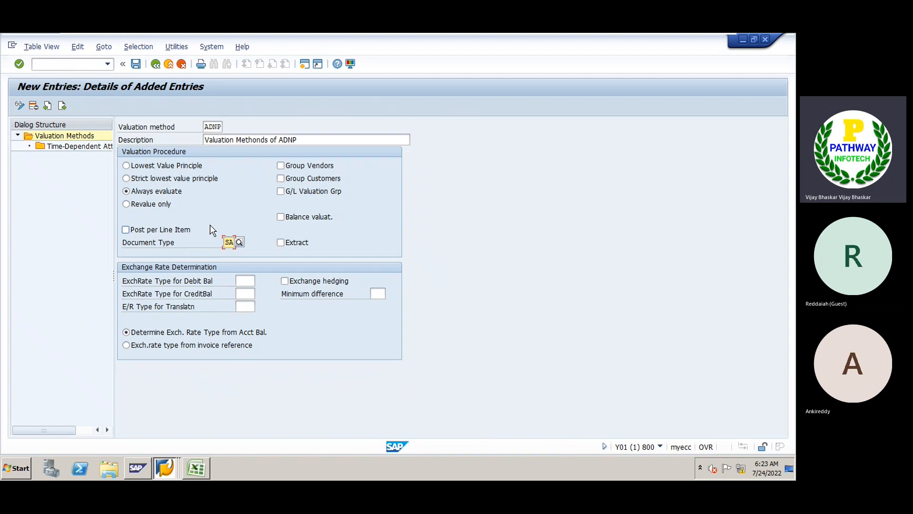
pyautogui.click(280, 218)
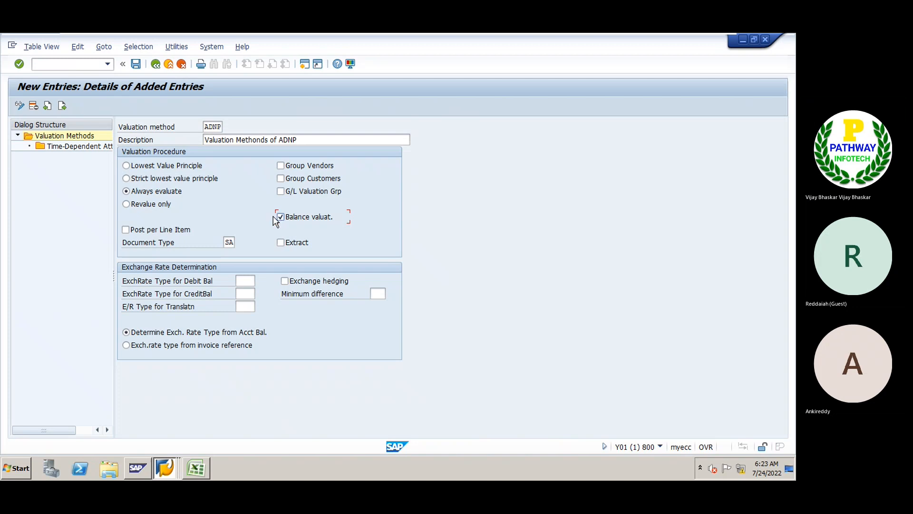
# Set the exchange rate type to M for both the debit balance and the credit balance.
pyautogui.click(246, 280)
pyautogui.write('M')
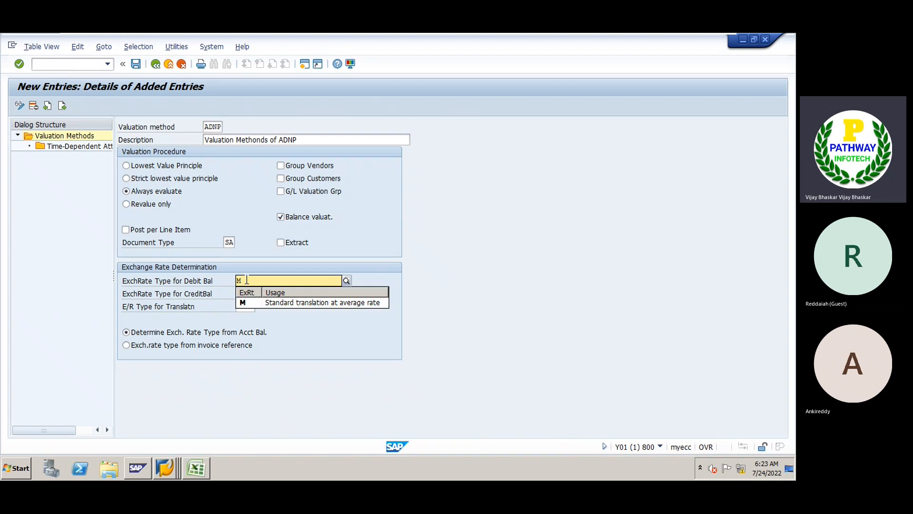
pyautogui.click(263, 301)
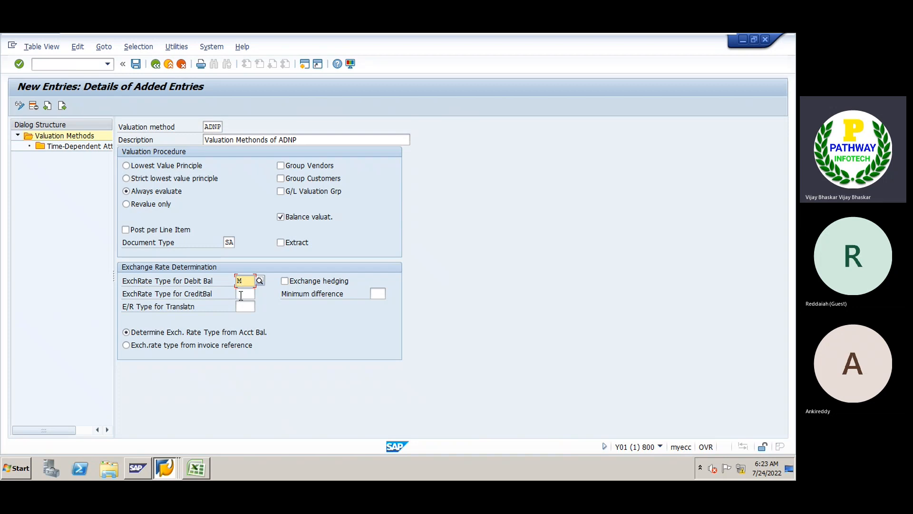
pyautogui.click(242, 296)
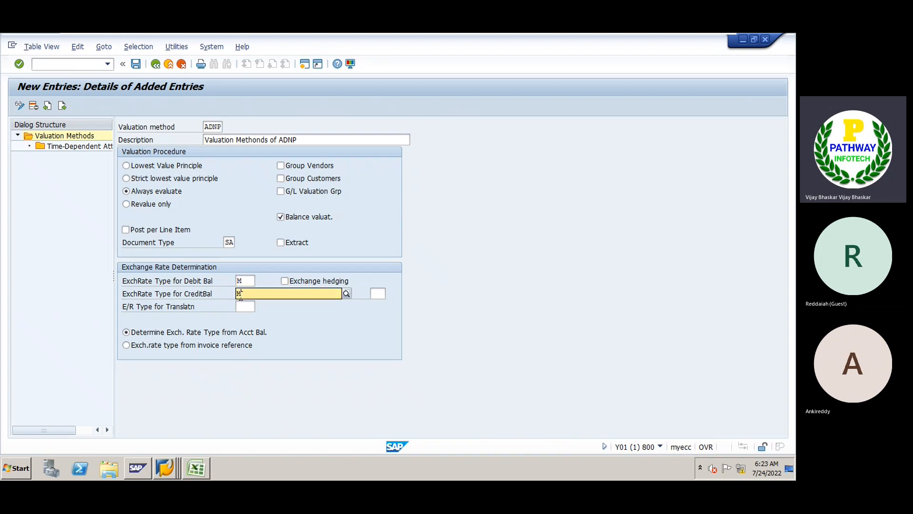
pyautogui.write('M')
pyautogui.press('Tab')
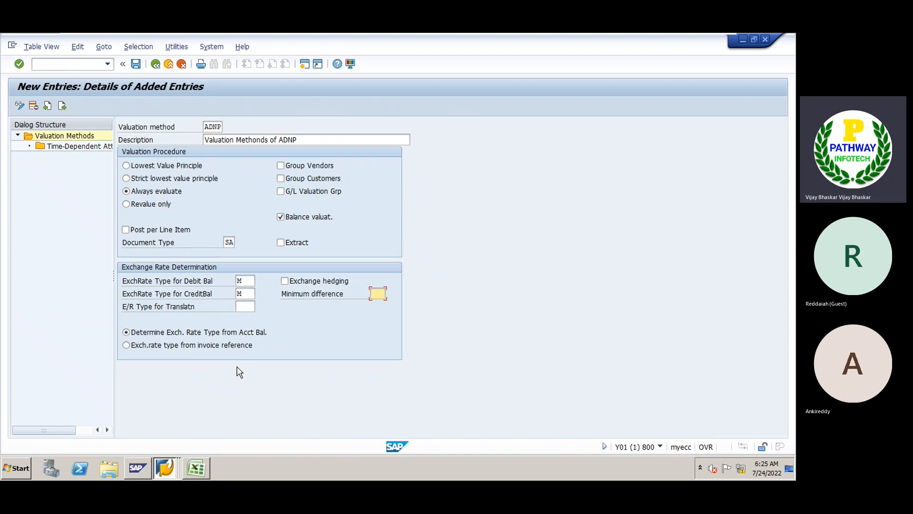
# Save the valuation method under the ADANI Group customizing request Y01K900057.
pyautogui.click(138, 66)
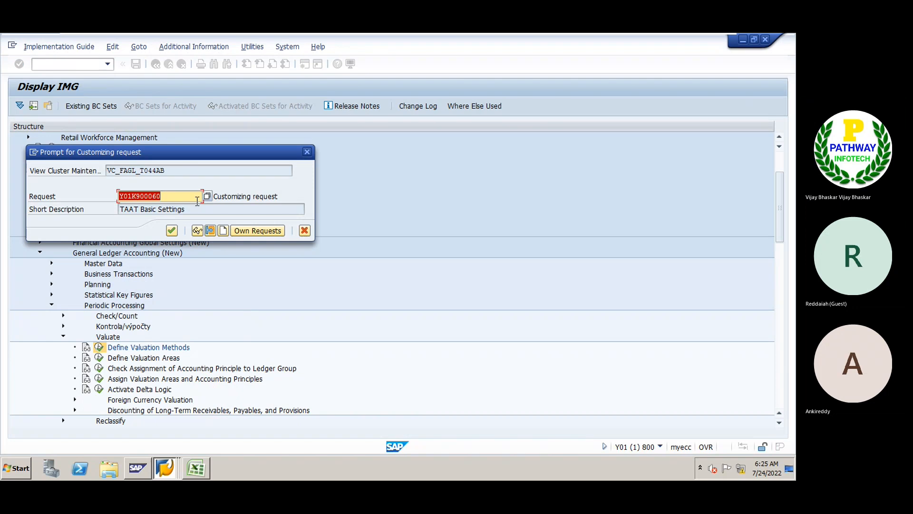
pyautogui.click(206, 196)
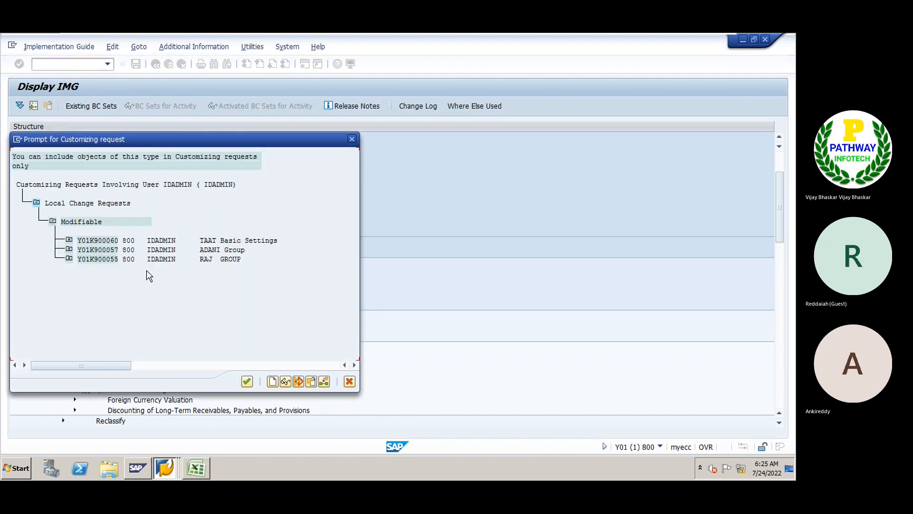
pyautogui.doubleClick(111, 250)
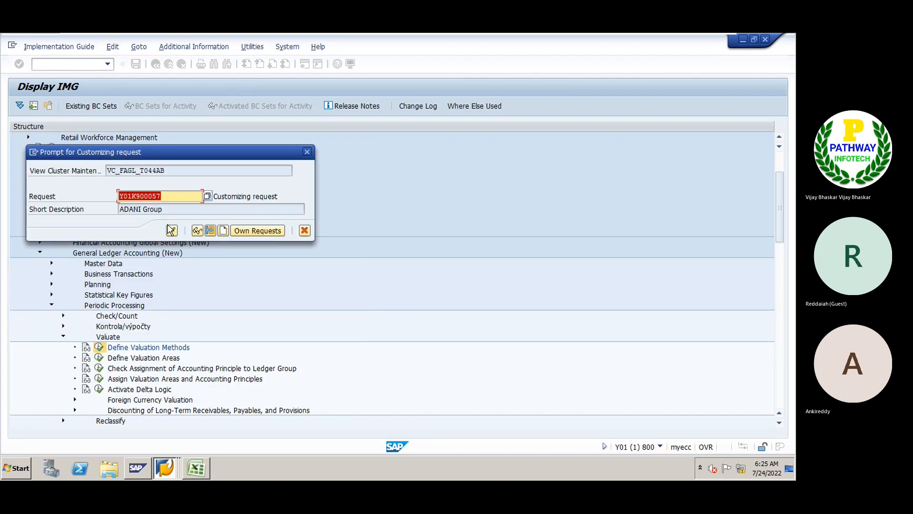
pyautogui.press('Return')
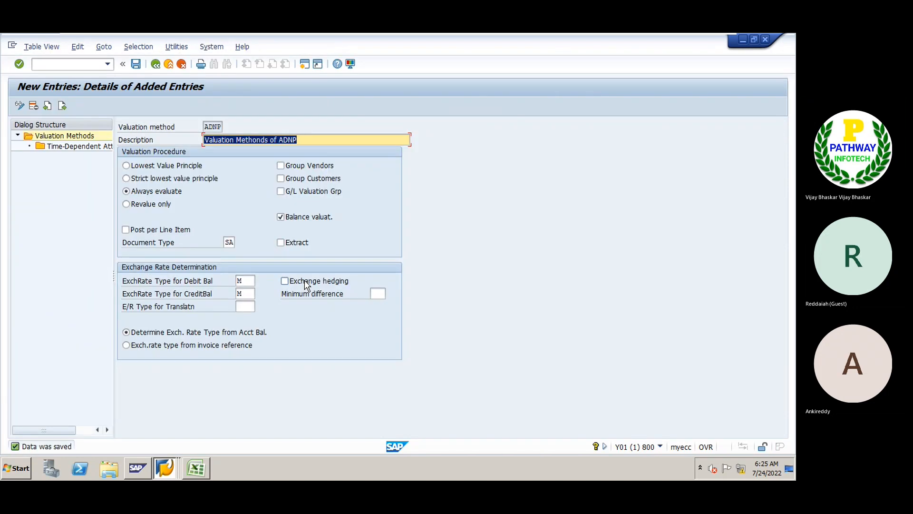
# Return to the implementation guide and open the Define Valuation Areas activity.
pyautogui.click(155, 65)
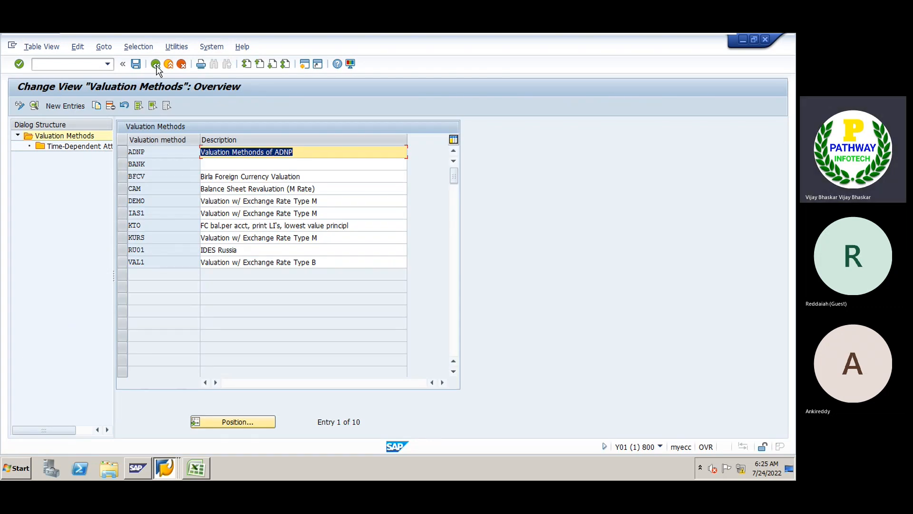
pyautogui.click(157, 66)
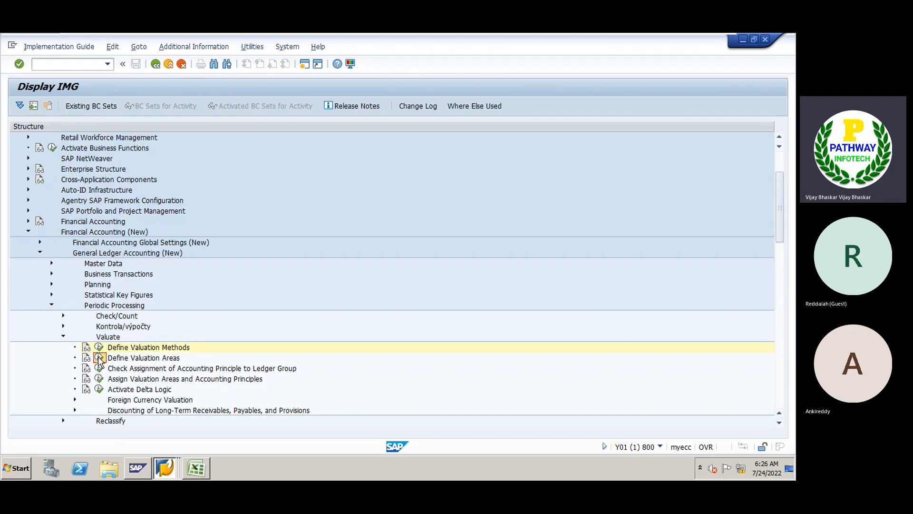
pyautogui.click(97, 362)
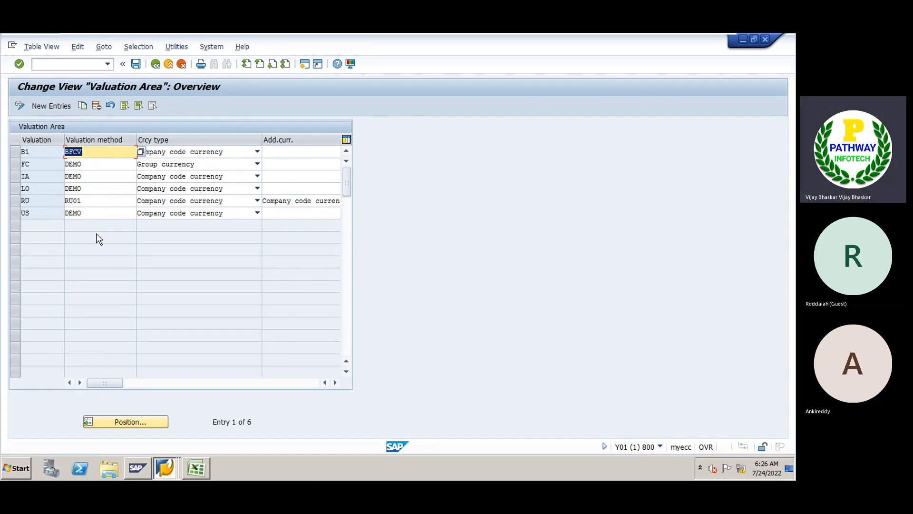
pyautogui.click(278, 152)
pyautogui.click(257, 114)
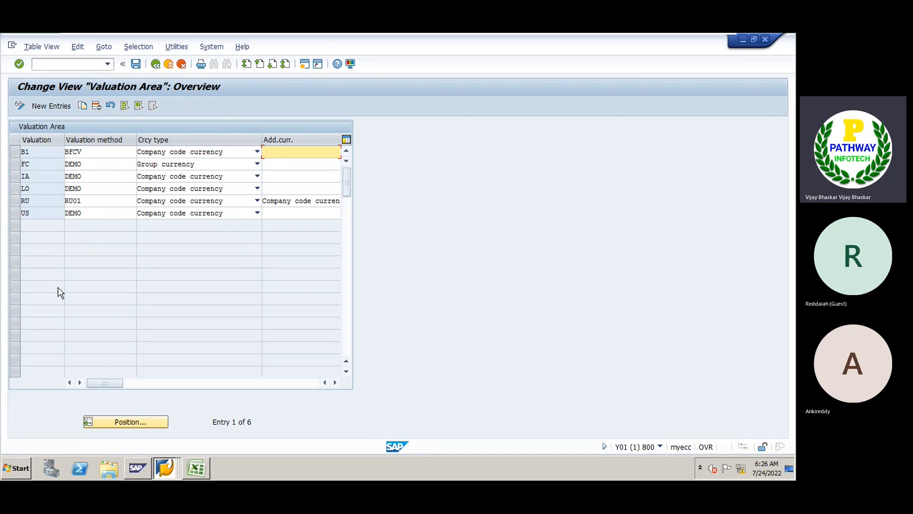
pyautogui.click(183, 181)
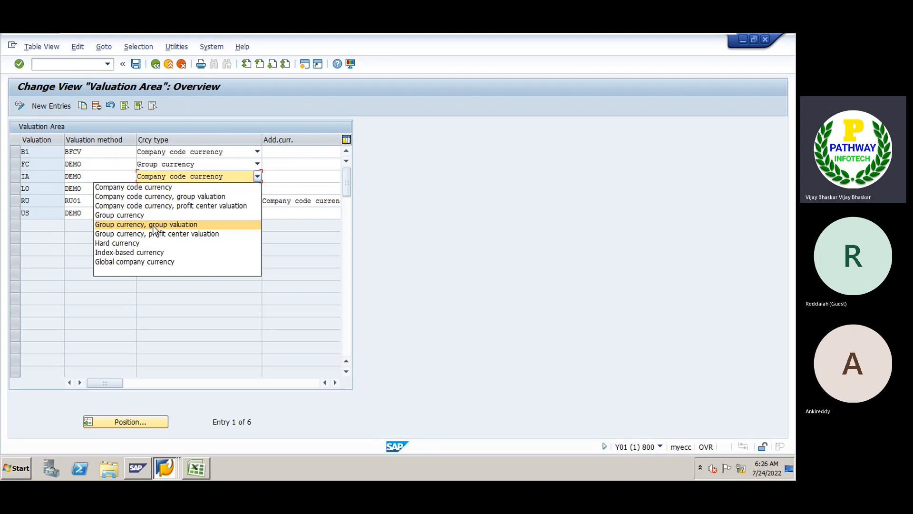
pyautogui.click(60, 257)
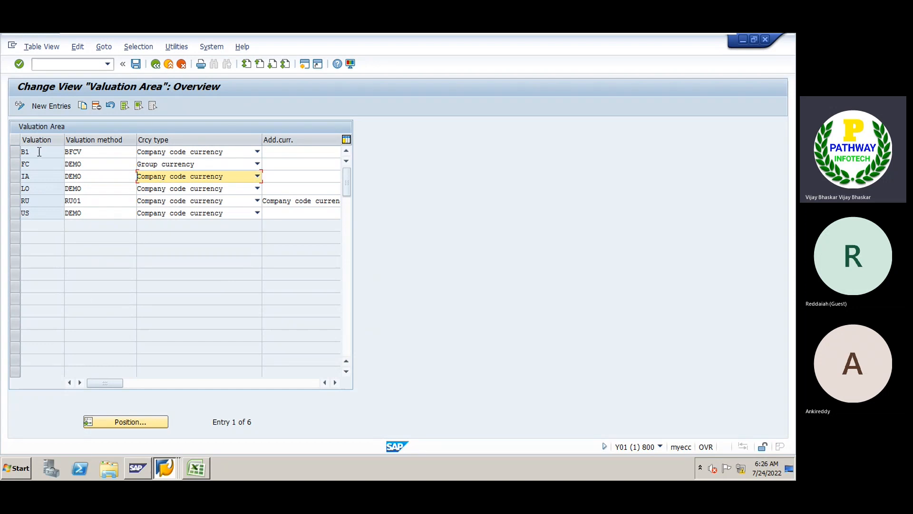
# Add a new valuation area AD and assign it the valuation method ADNP.
pyautogui.click(41, 106)
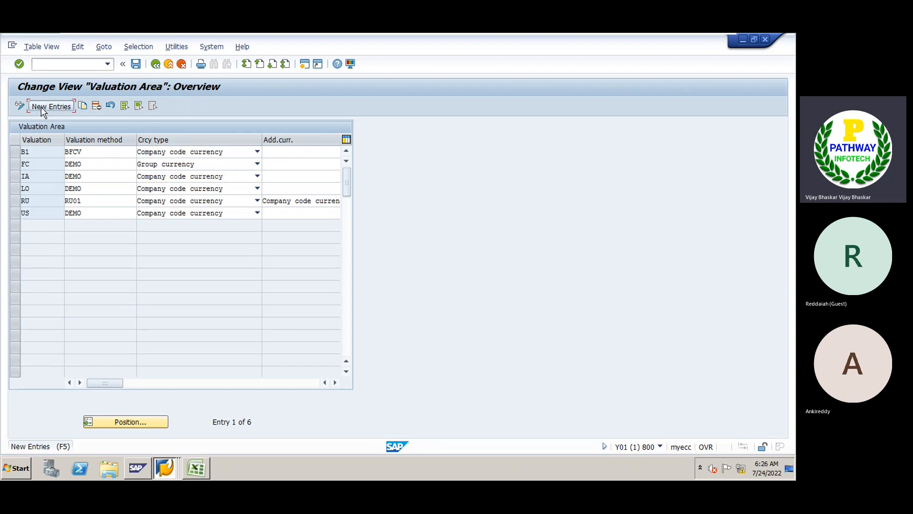
pyautogui.write('AD')
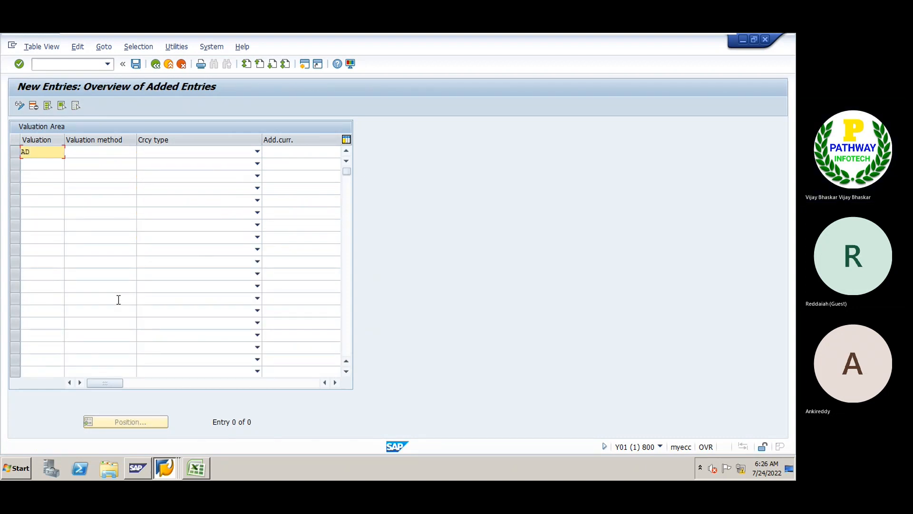
pyautogui.press('Tab')
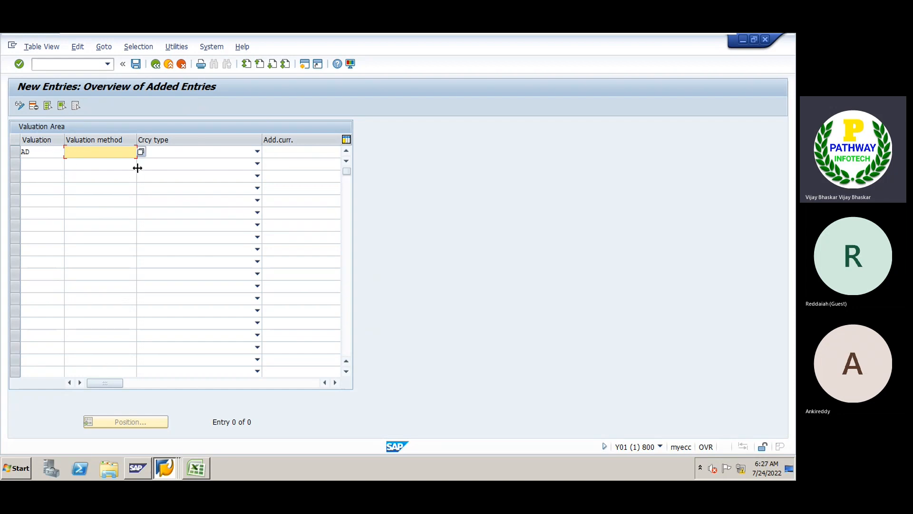
pyautogui.click(141, 152)
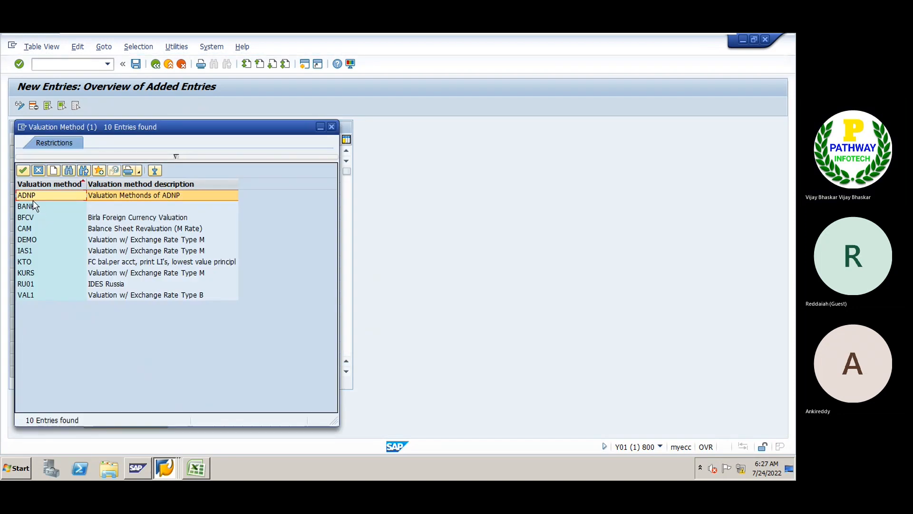
pyautogui.click(33, 197)
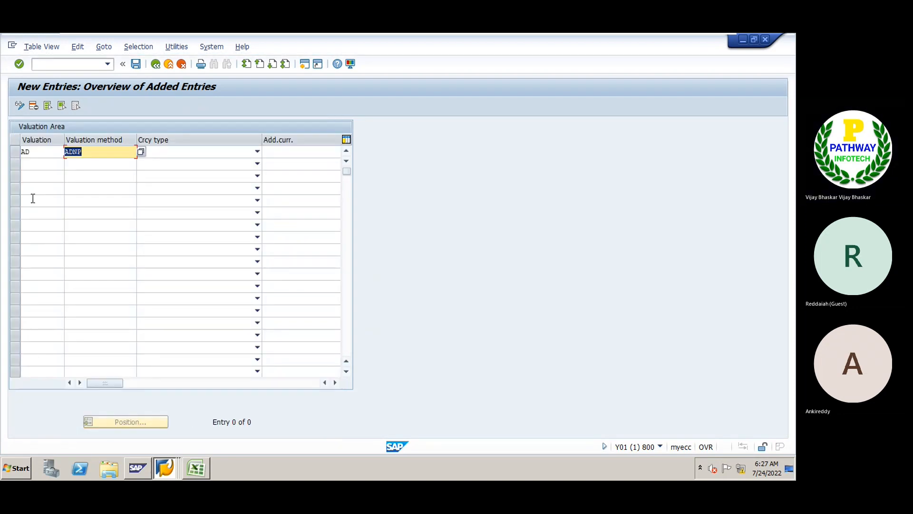
# Set the currency type of valuation area AD to Company code currency.
pyautogui.click(170, 151)
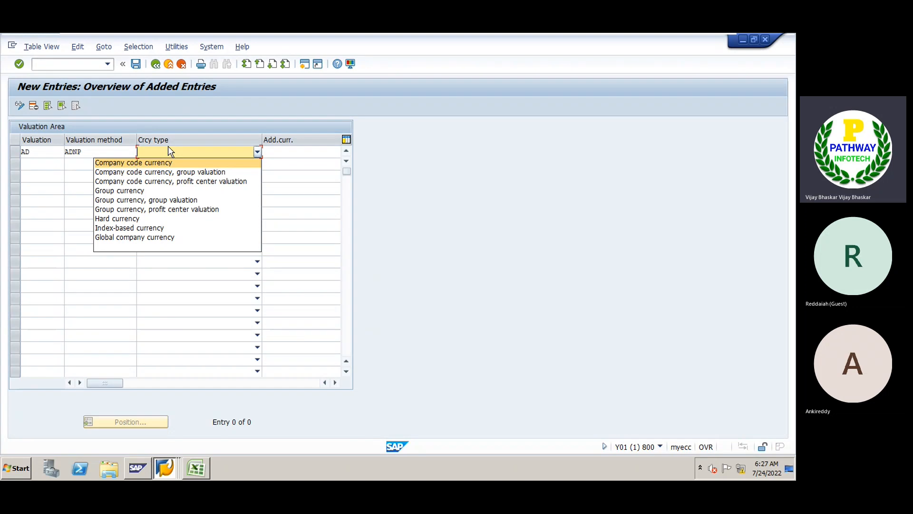
pyautogui.click(120, 164)
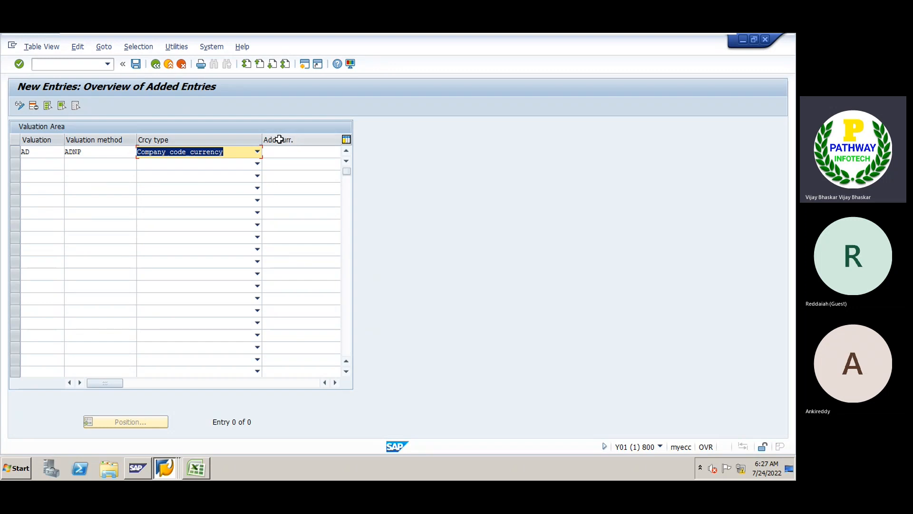
pyautogui.click(289, 152)
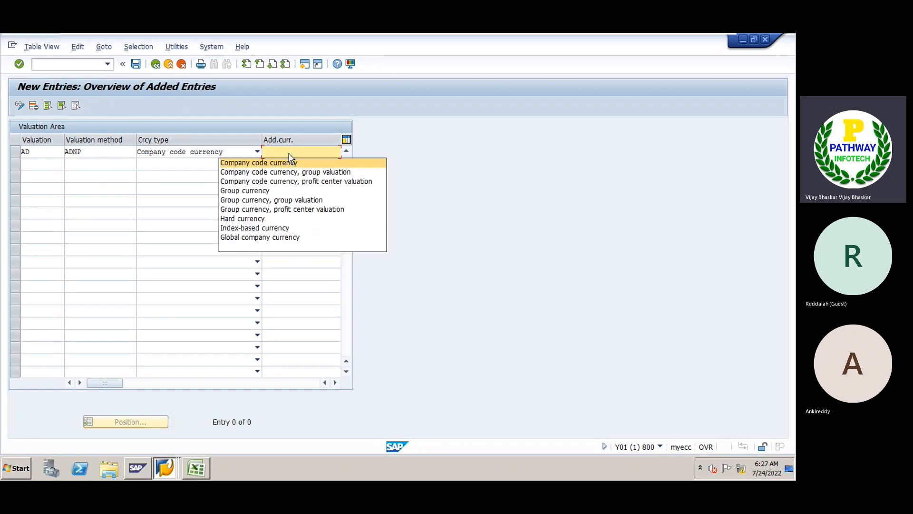
pyautogui.click(87, 230)
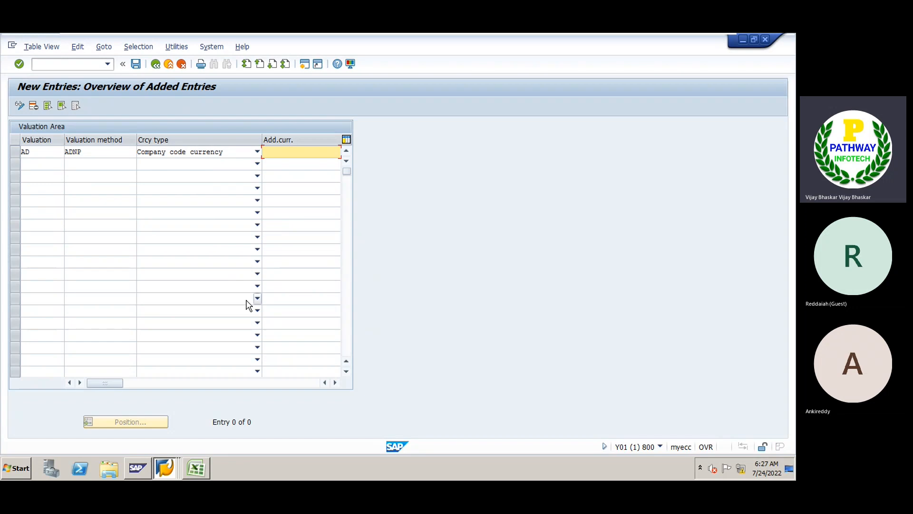
# Examine the remaining columns of the valuation area entry, including the additional currencies, FS version and long text.
pyautogui.click(336, 382)
pyautogui.click(335, 383)
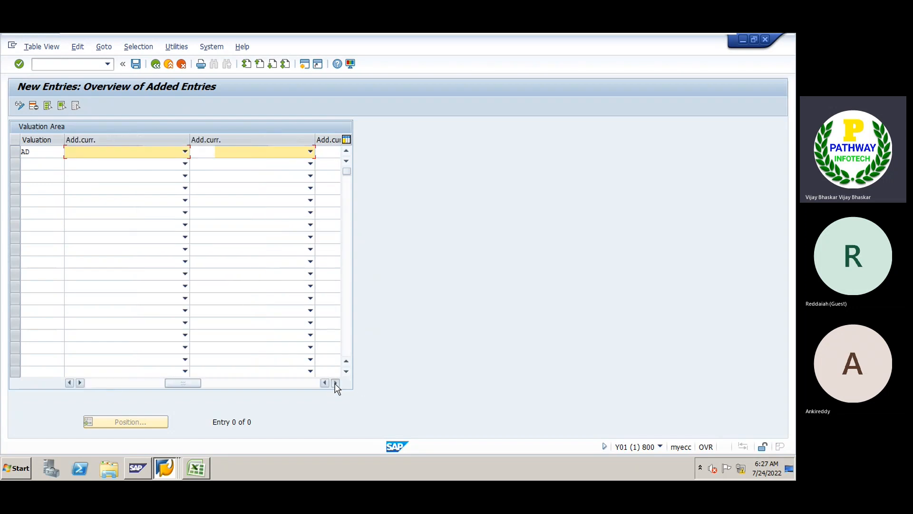
pyautogui.click(336, 382)
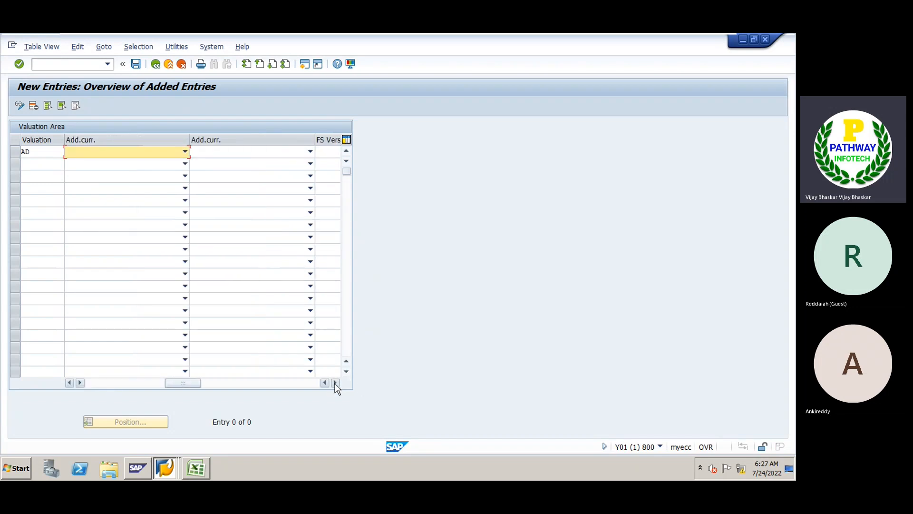
pyautogui.click(335, 383)
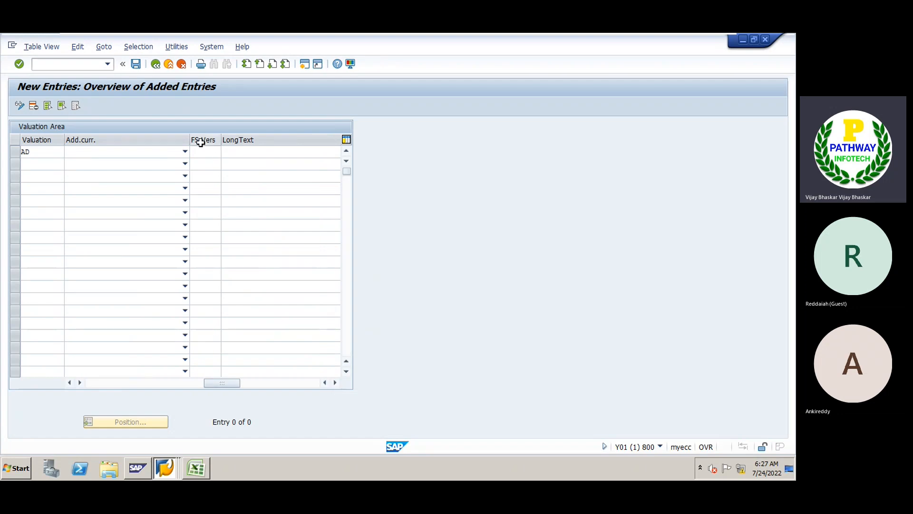
pyautogui.click(205, 154)
pyautogui.write('s')
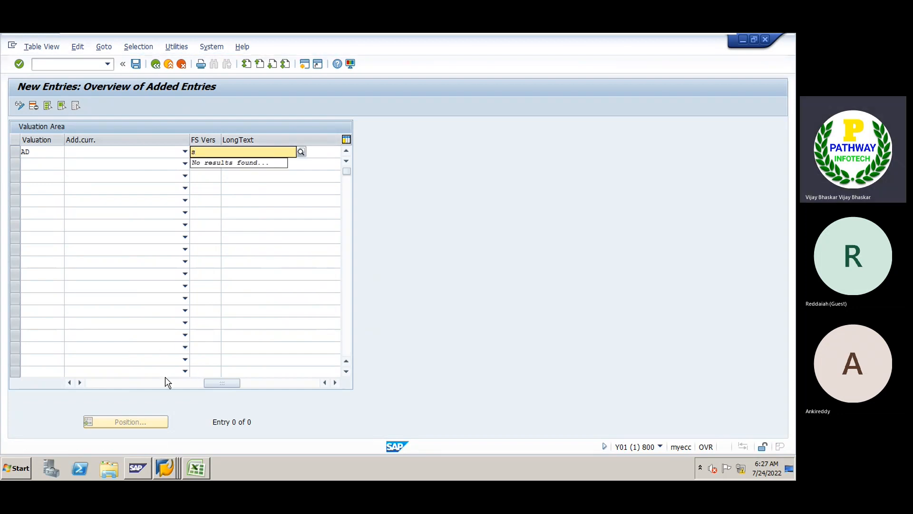
pyautogui.click(142, 379)
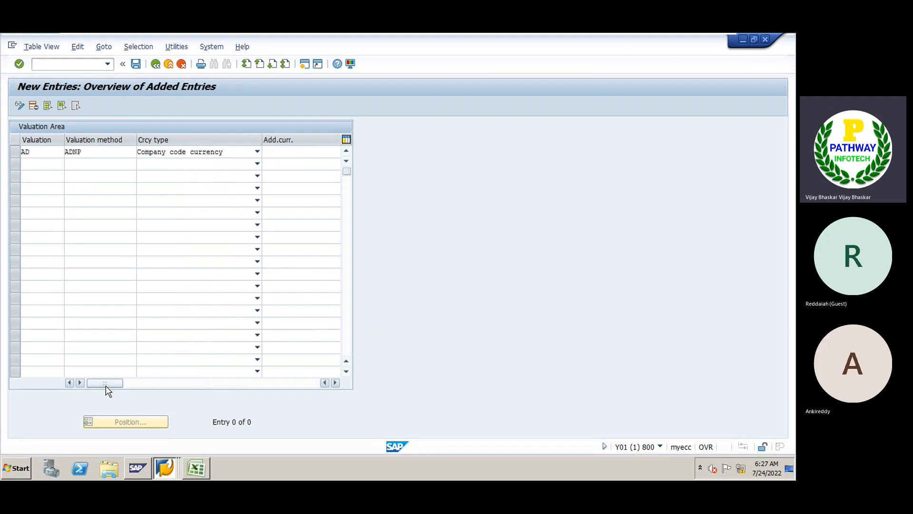
pyautogui.click(299, 383)
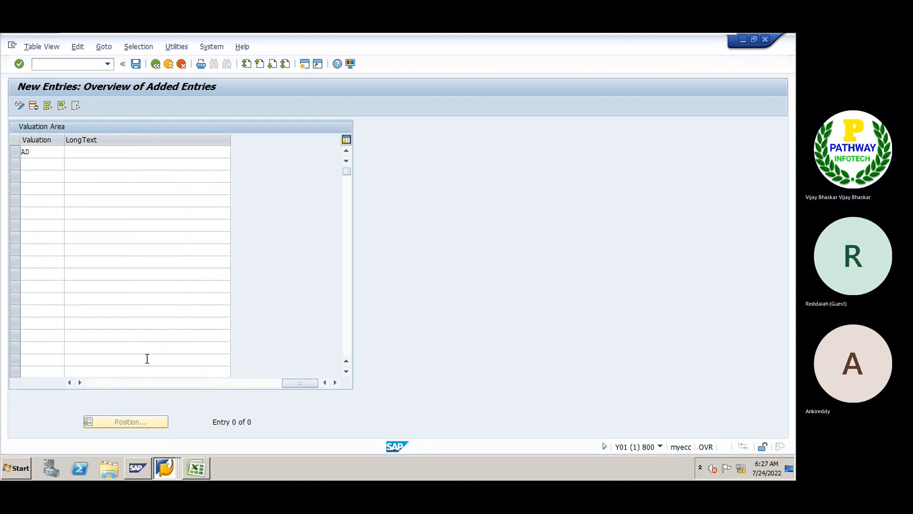
pyautogui.click(104, 384)
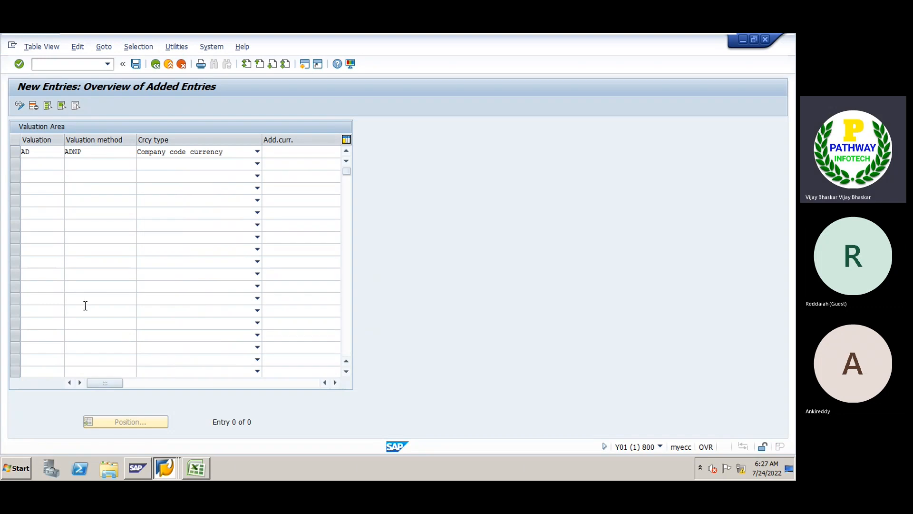
# Save valuation area AD with the FS version left empty.
pyautogui.click(86, 177)
pyautogui.click(136, 64)
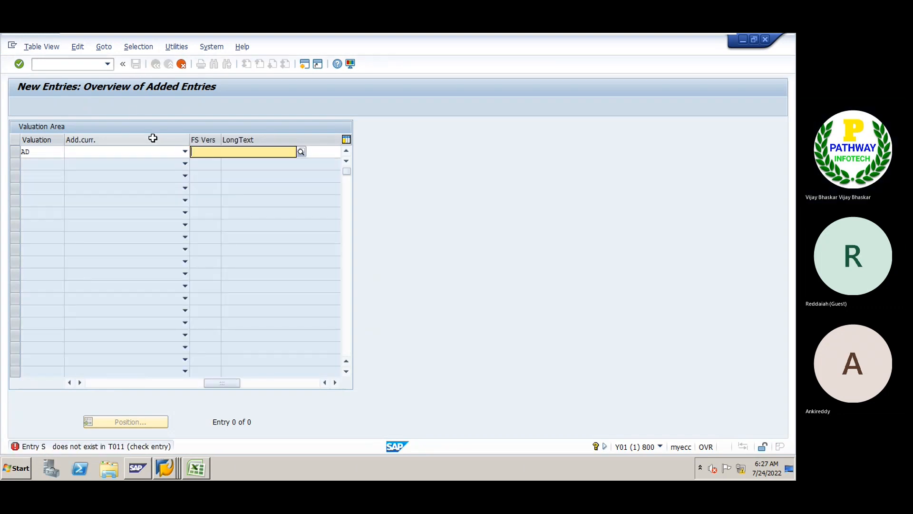
pyautogui.press('Return')
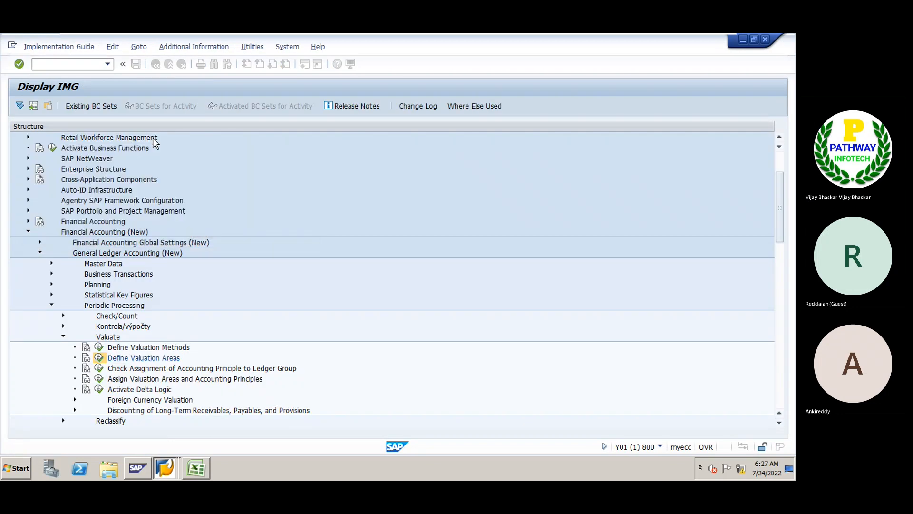
pyautogui.click(108, 385)
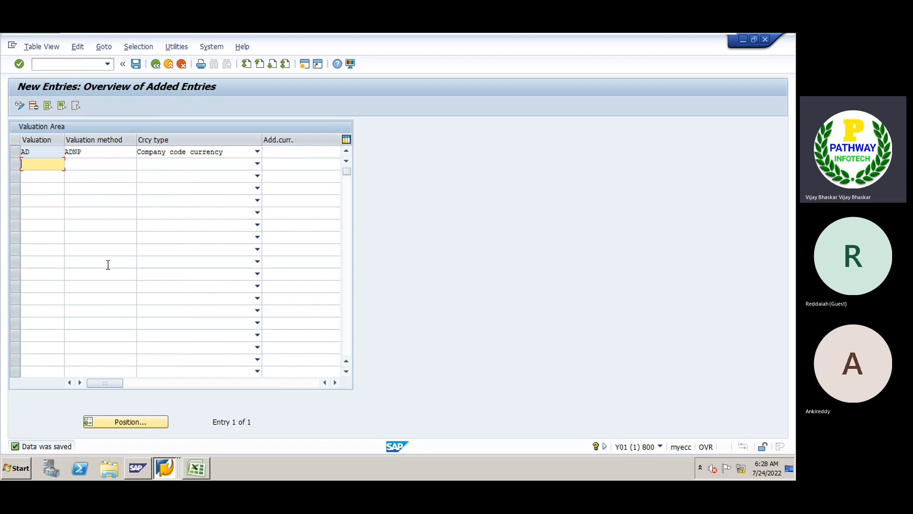
# Return to the implementation guide and open the Assign Valuation Areas and Accounting Principles activity.
pyautogui.click(156, 64)
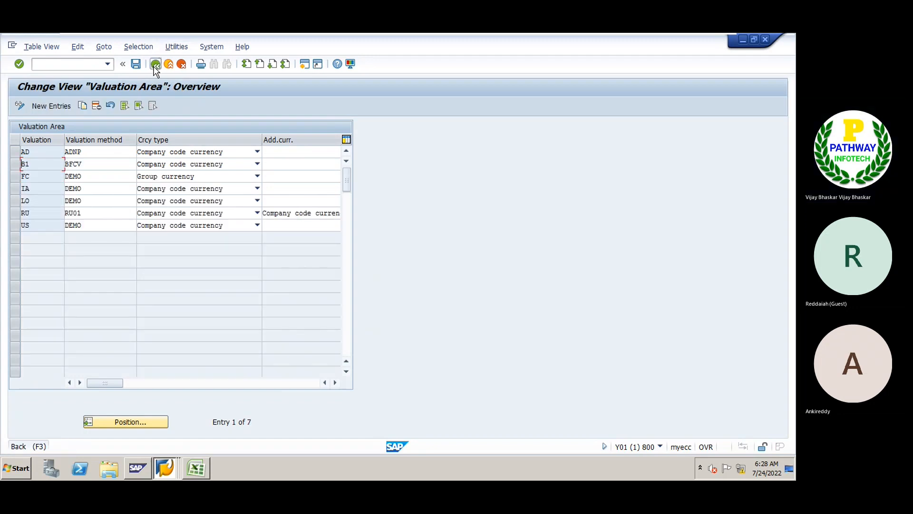
pyautogui.click(155, 64)
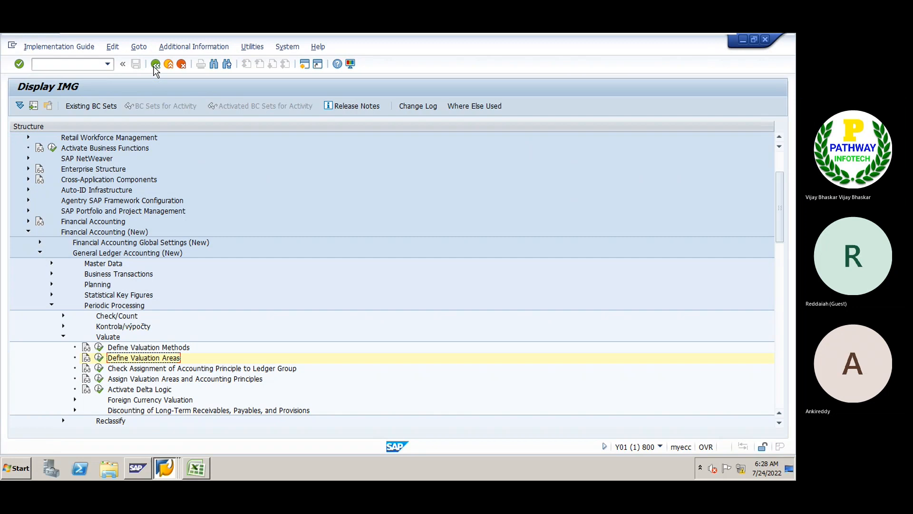
pyautogui.click(99, 379)
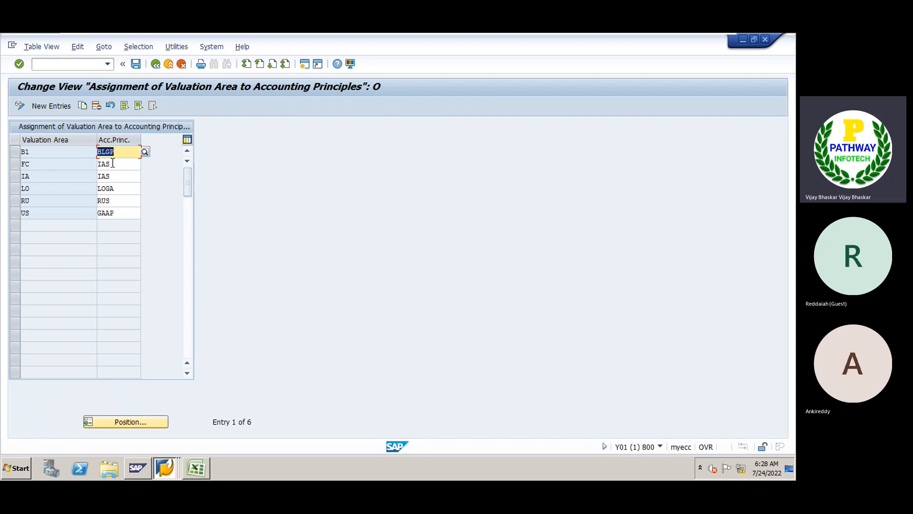
# Review the list of available accounting principles from the existing US valuation area entry.
pyautogui.click(122, 214)
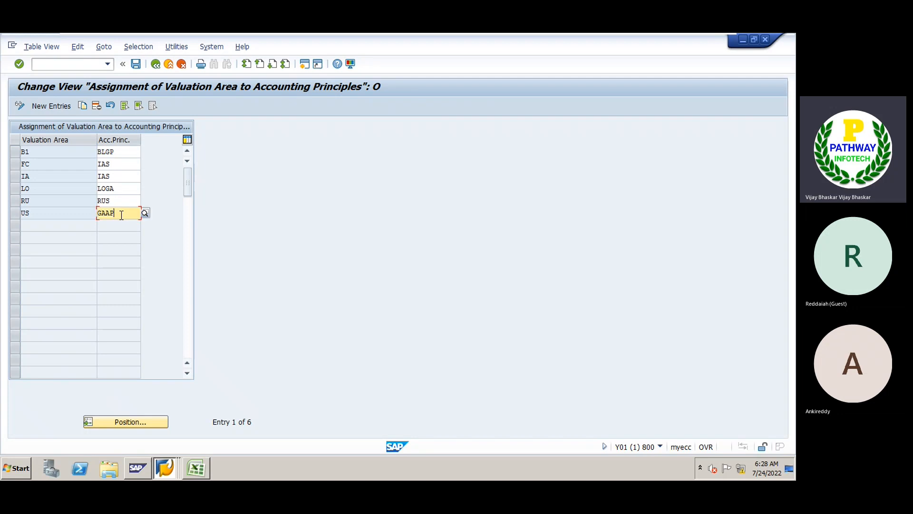
pyautogui.click(145, 212)
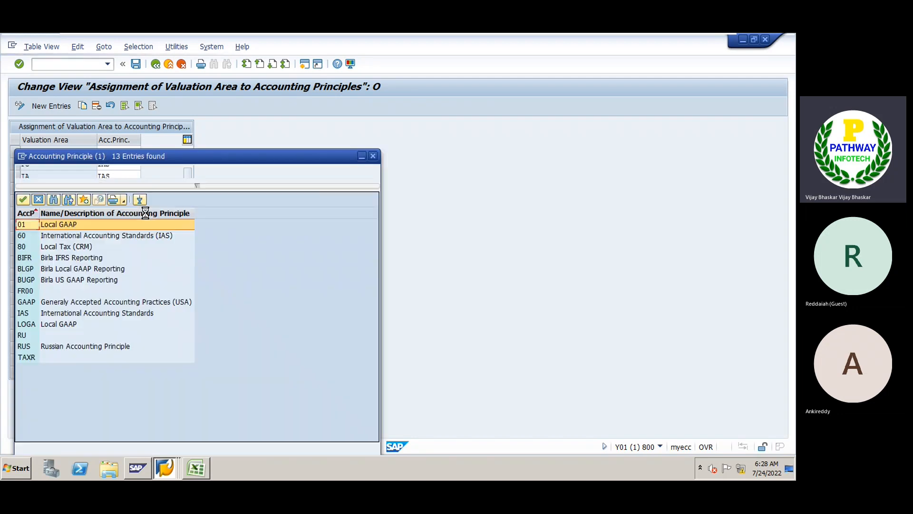
pyautogui.moveTo(125, 153); pyautogui.dragTo(306, 120)
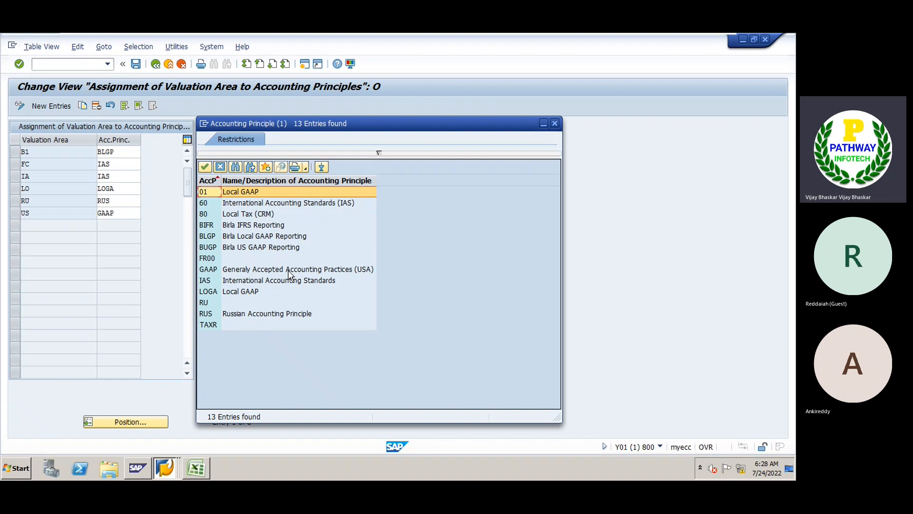
pyautogui.click(555, 124)
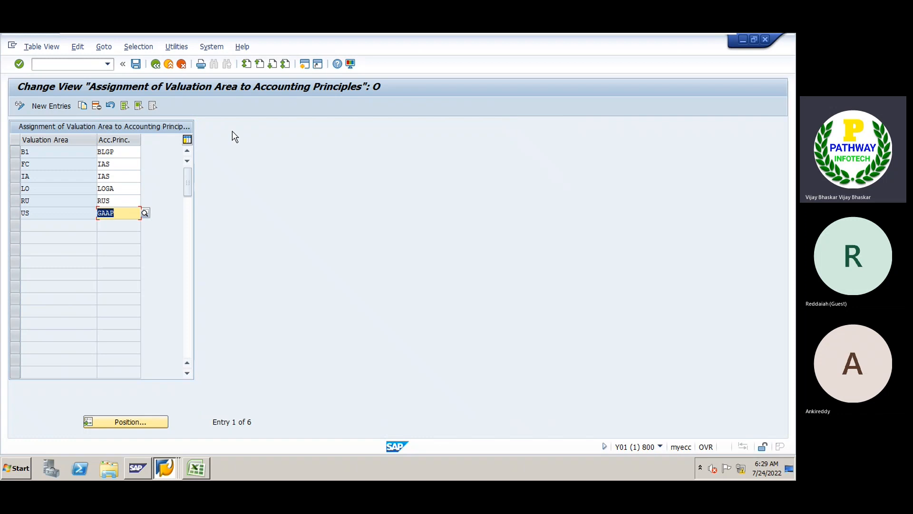
# Add a new entry assigning valuation area AD to accounting principle GAAP and save it.
pyautogui.click(41, 106)
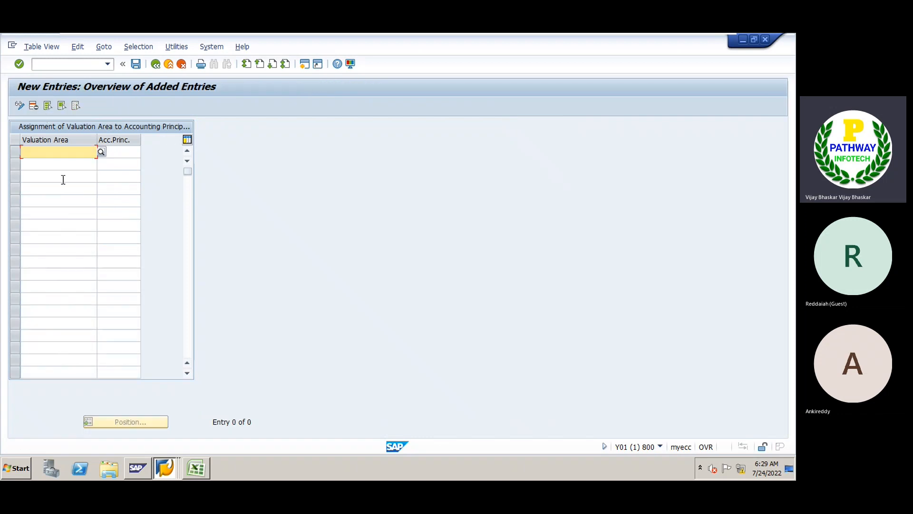
pyautogui.click(101, 151)
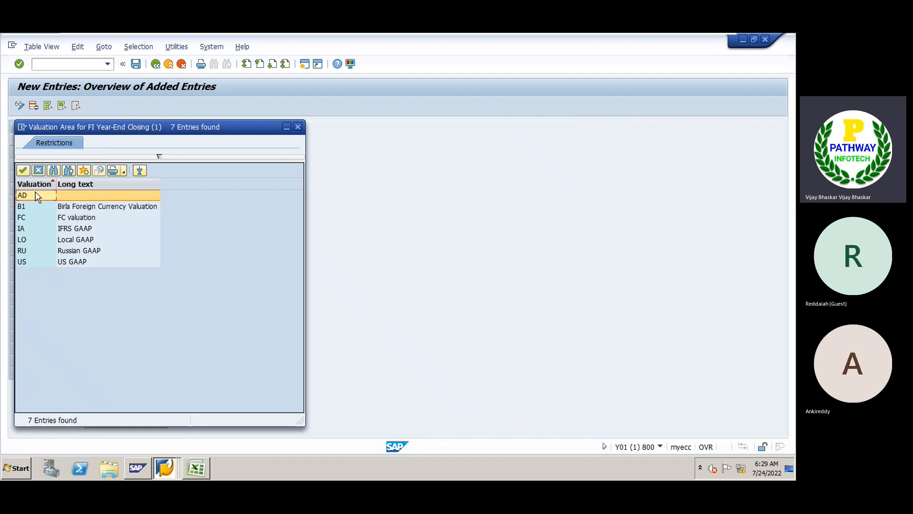
pyautogui.doubleClick(35, 194)
pyautogui.click(124, 154)
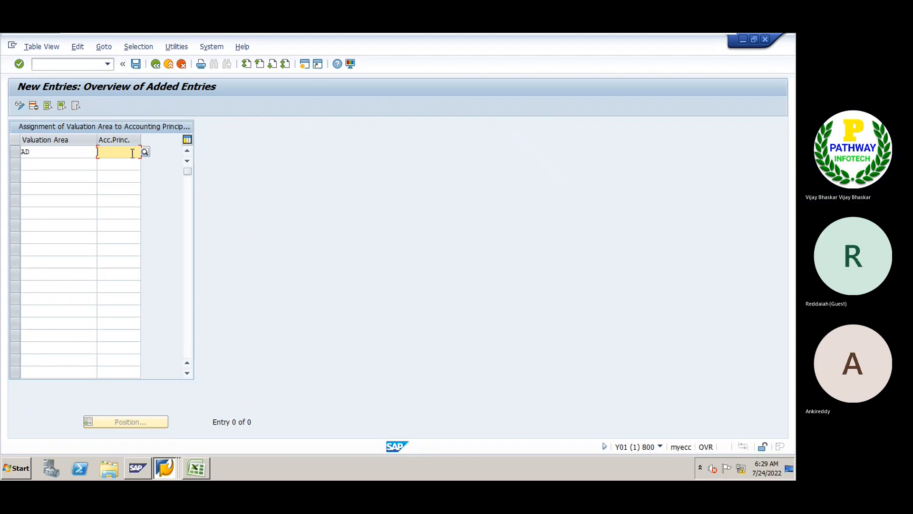
pyautogui.click(145, 152)
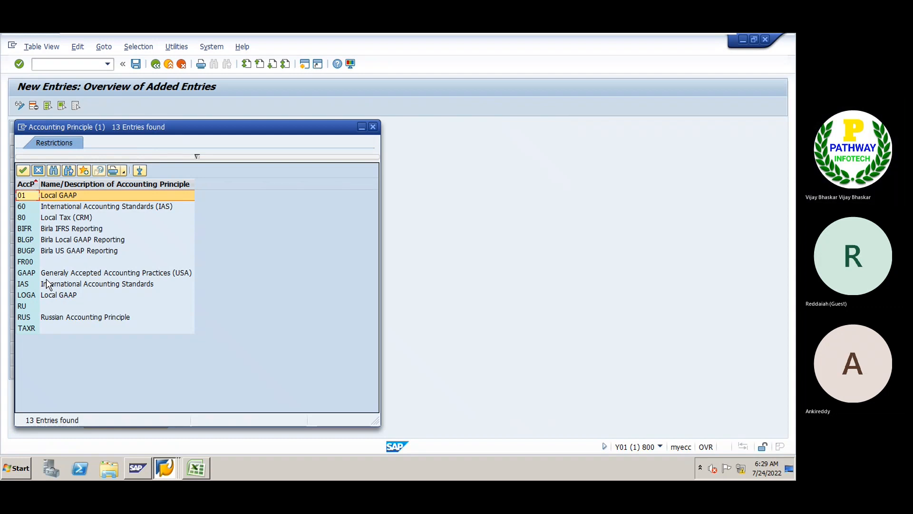
pyautogui.doubleClick(29, 273)
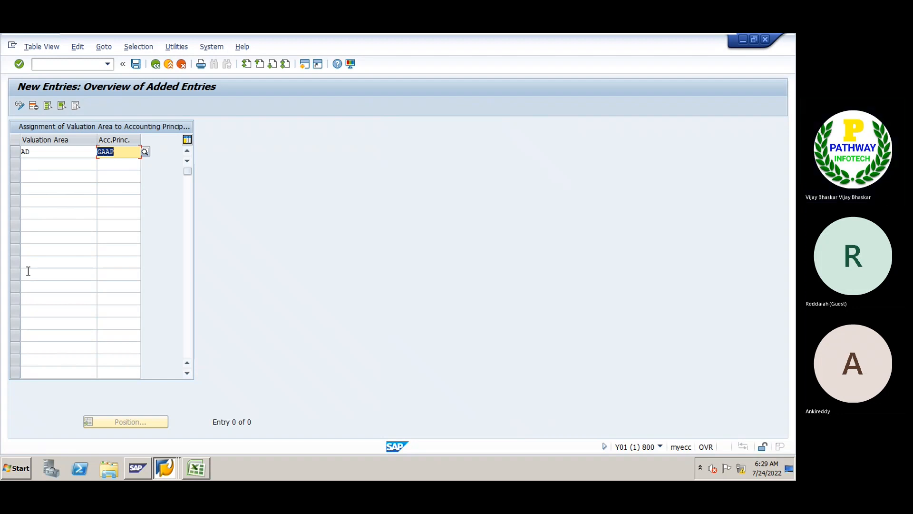
pyautogui.press('Return')
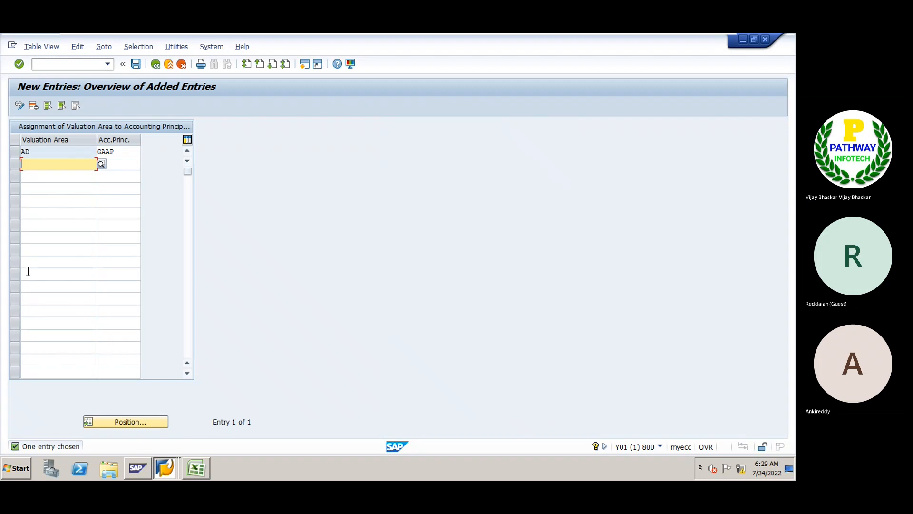
pyautogui.click(137, 64)
# Return to the implementation guide and open the Check Assignment of Accounting Principle to Ledger Group activity.
pyautogui.click(155, 64)
pyautogui.click(155, 64)
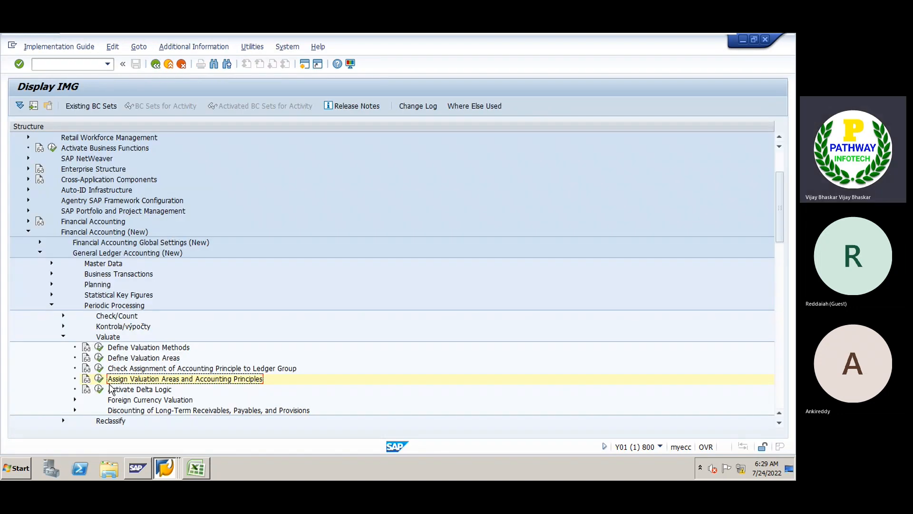
pyautogui.click(100, 370)
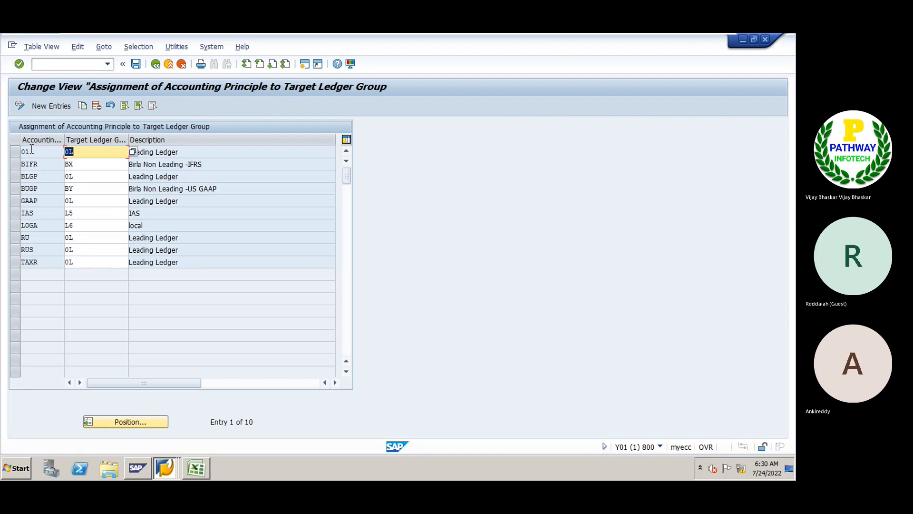
pyautogui.press('Delete')
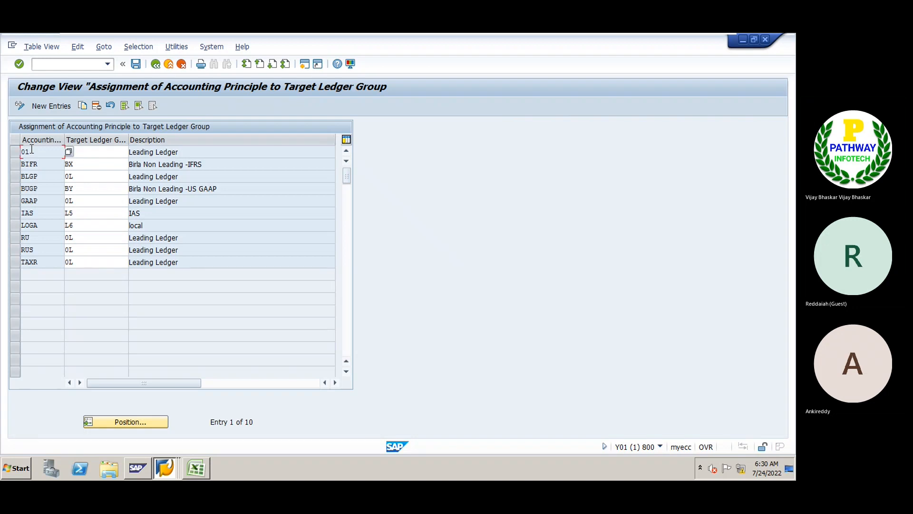
# Try to add a new entry assigning accounting principle GAAP to target ledger group 0L, discarding it and leaving the new-entries screen.
pyautogui.click(53, 106)
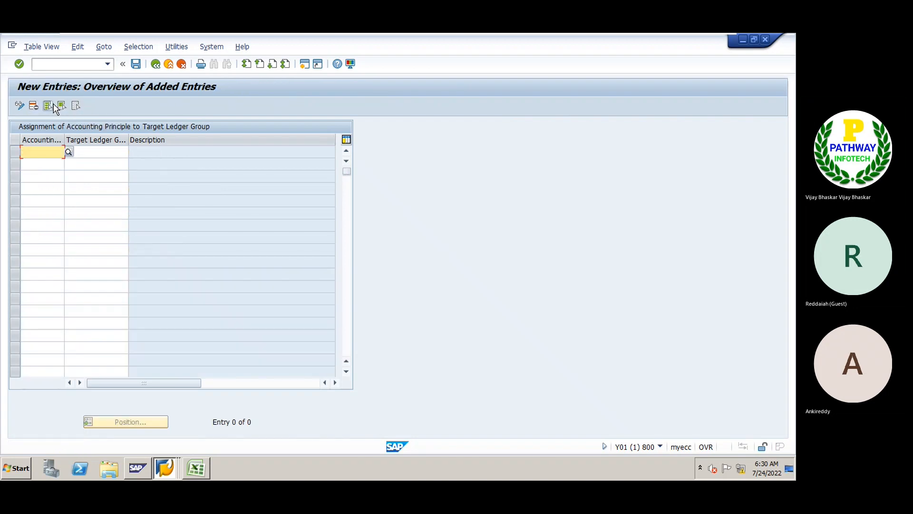
pyautogui.click(69, 151)
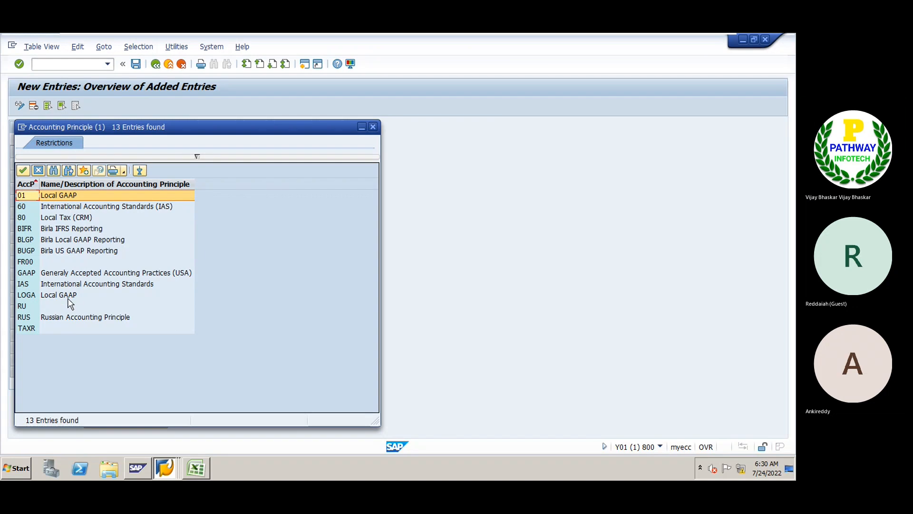
pyautogui.doubleClick(33, 276)
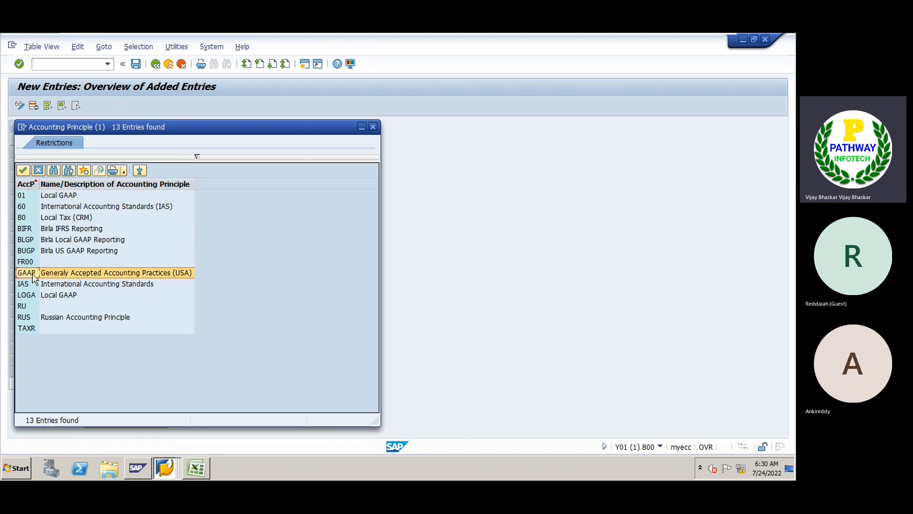
pyautogui.click(103, 160)
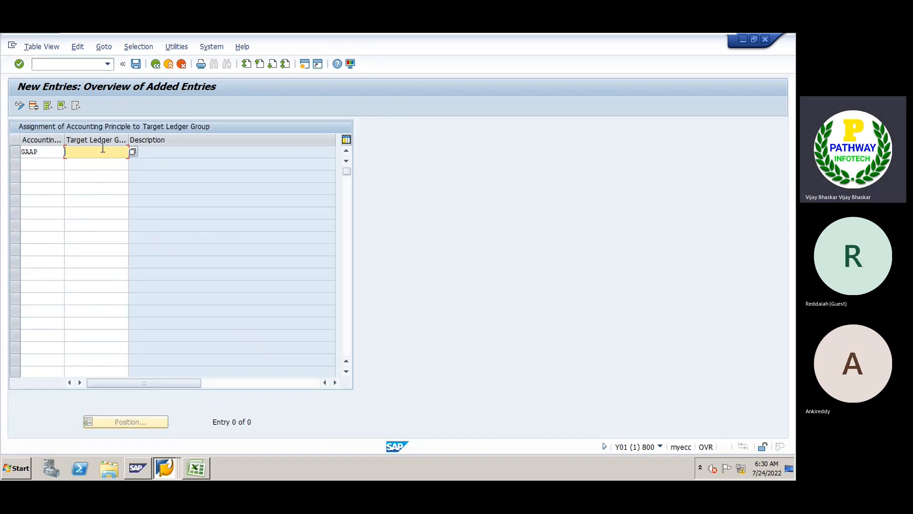
pyautogui.click(129, 152)
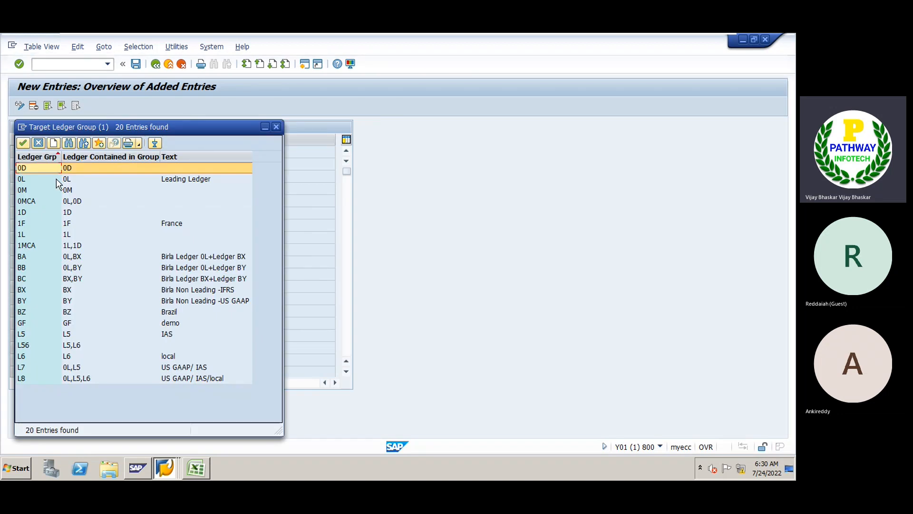
pyautogui.doubleClick(25, 178)
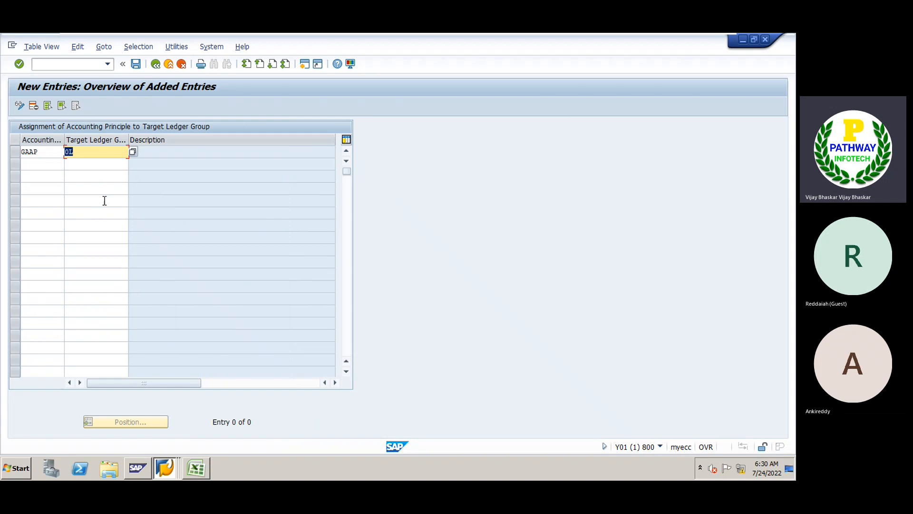
pyautogui.press('Return')
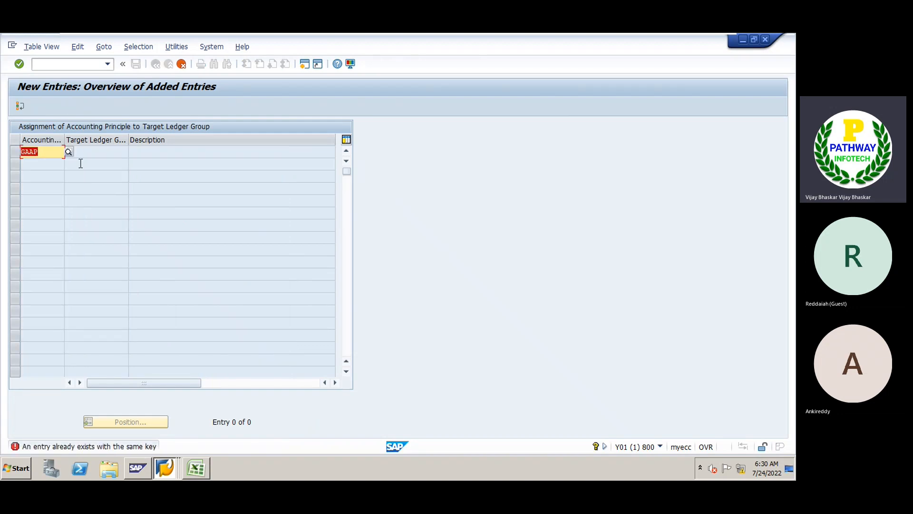
pyautogui.press('F12')
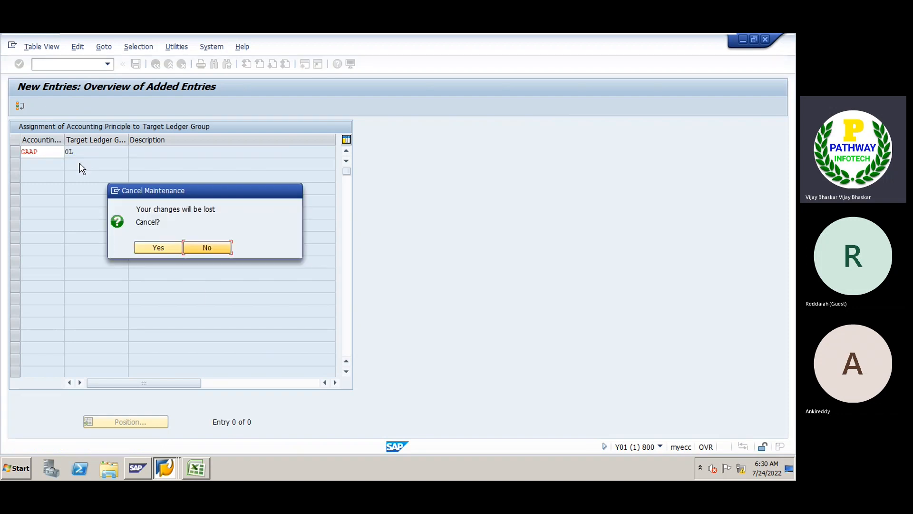
pyautogui.click(152, 248)
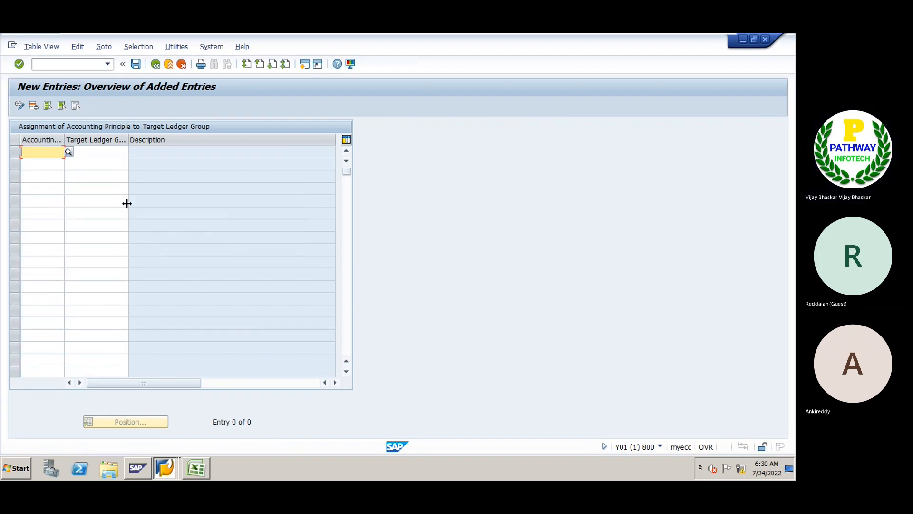
pyautogui.click(181, 64)
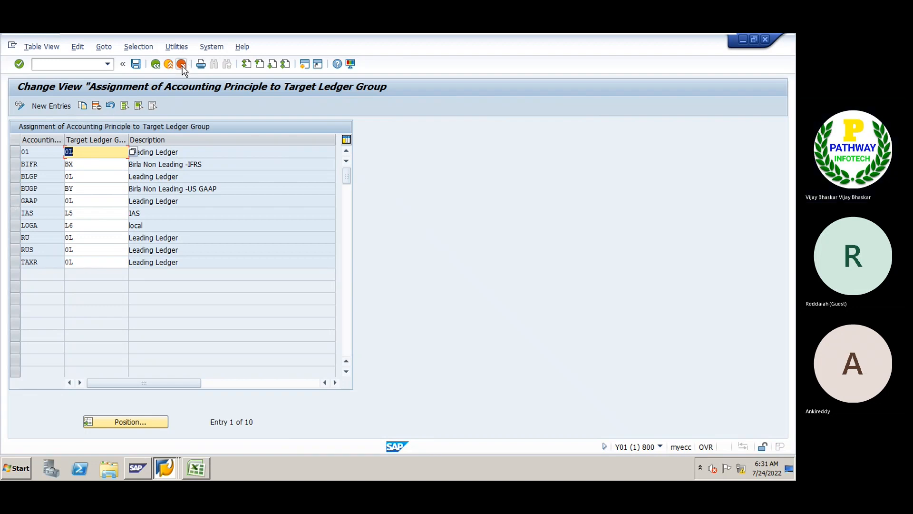
# Return to the implementation guide and review the valuation activities from Define Valuation Methods to Assign Valuation Areas and Accounting Principles.
pyautogui.click(157, 65)
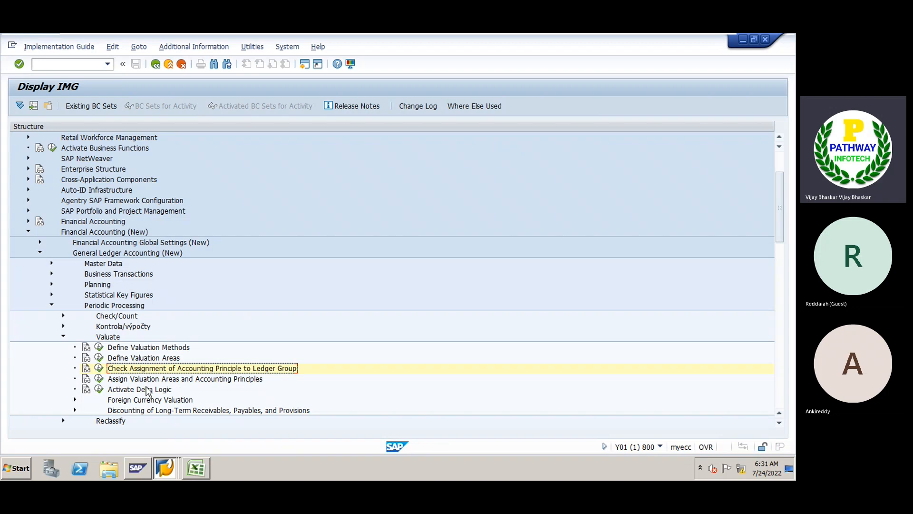
pyautogui.click(137, 350)
pyautogui.click(135, 360)
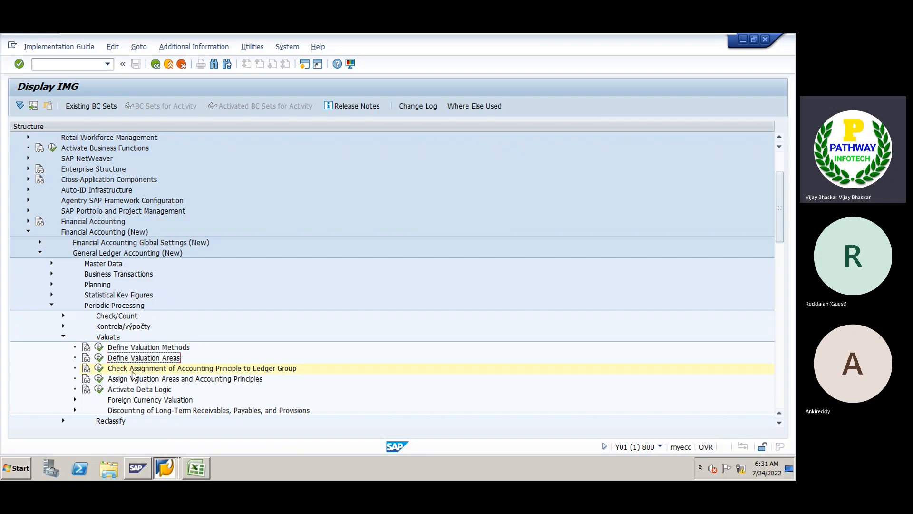
pyautogui.click(132, 371)
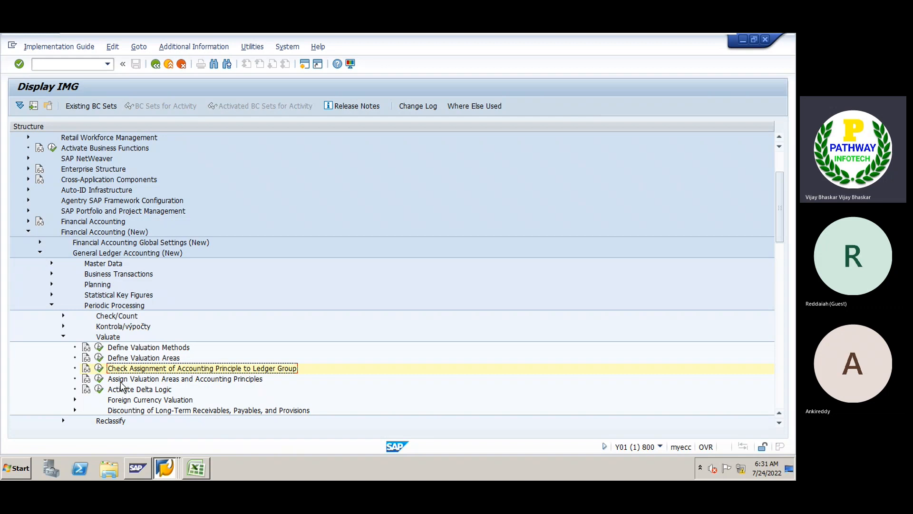
pyautogui.click(120, 383)
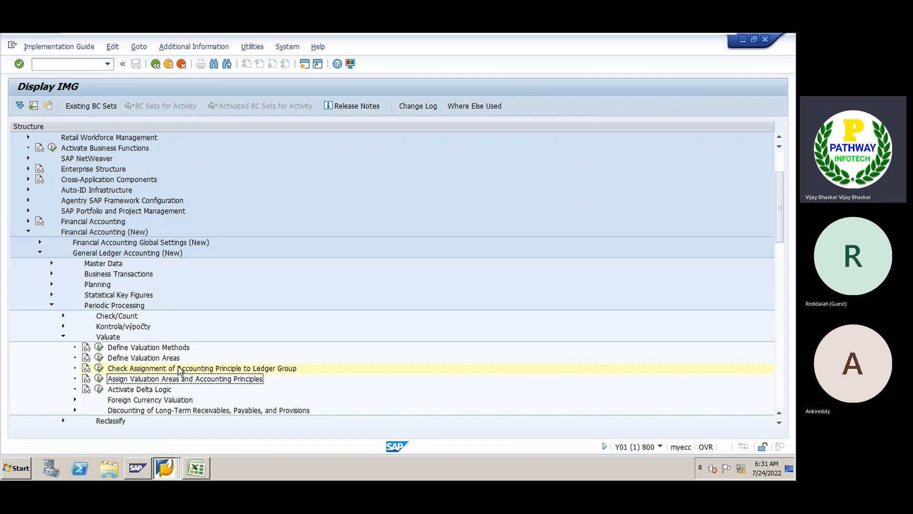
# Switch to the session showing the acknowledgement numbers for quarterly returns and start transaction FS00 in it.
pyautogui.click(168, 469)
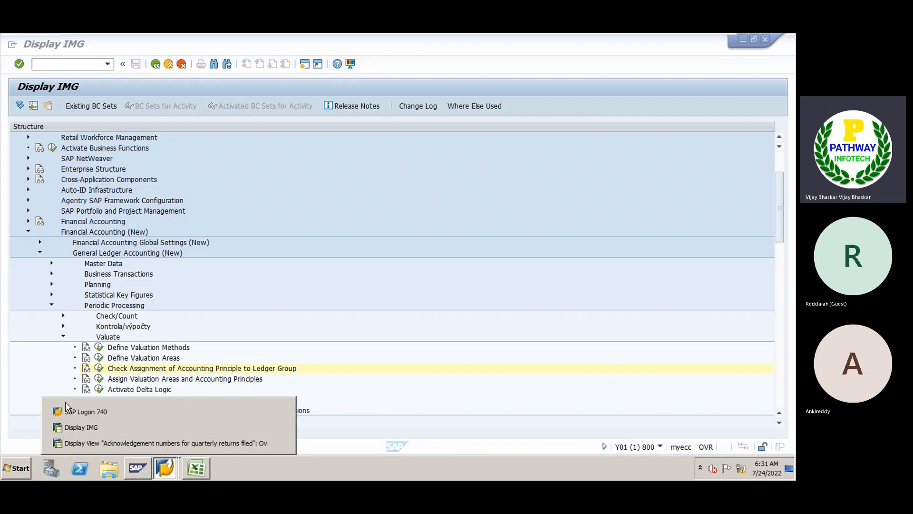
pyautogui.click(77, 427)
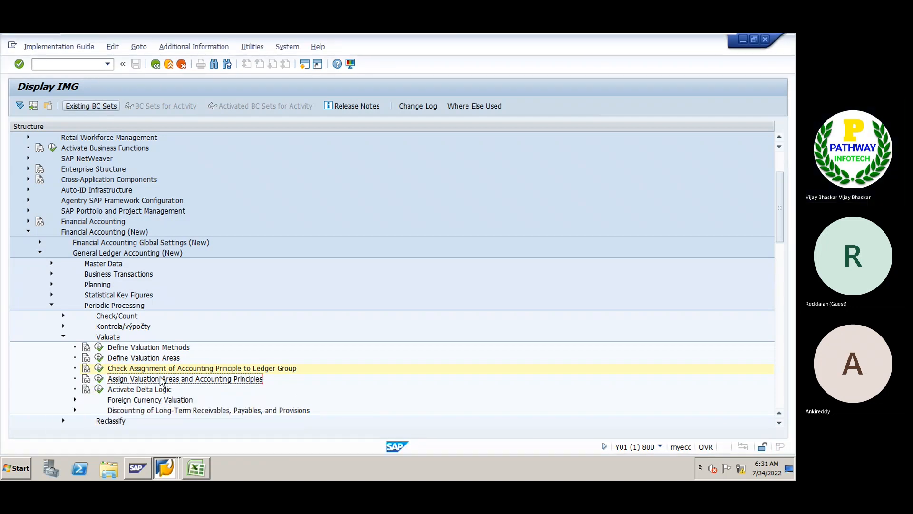
pyautogui.click(168, 469)
pyautogui.click(167, 444)
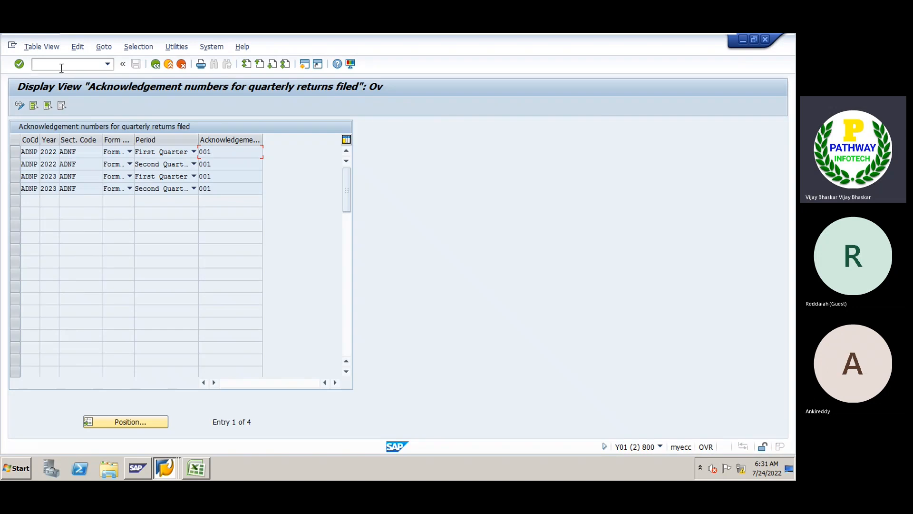
pyautogui.click(61, 63)
pyautogui.write('/nfs00')
pyautogui.press('Return')
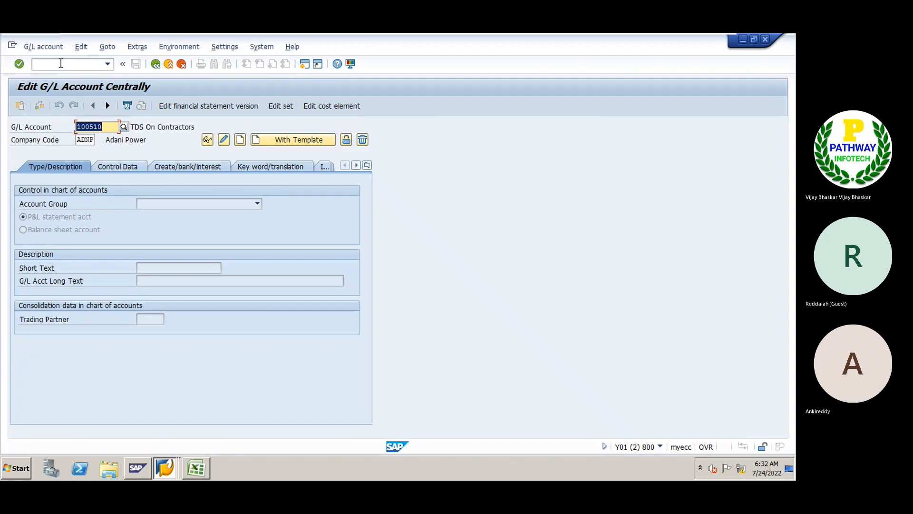
# Start creating G/L account 400090 in company code ADNP.
pyautogui.press('BackSpace')
pyautogui.write('400090')
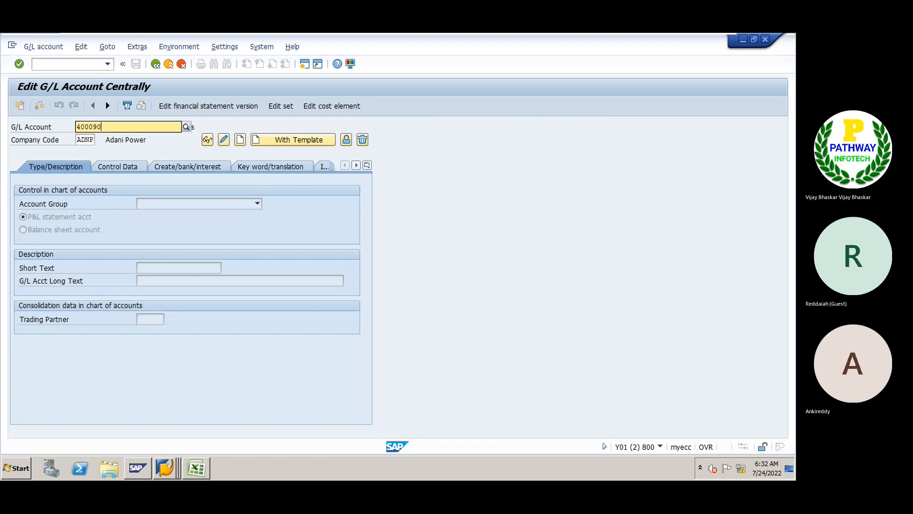
pyautogui.press('Return')
pyautogui.click(240, 140)
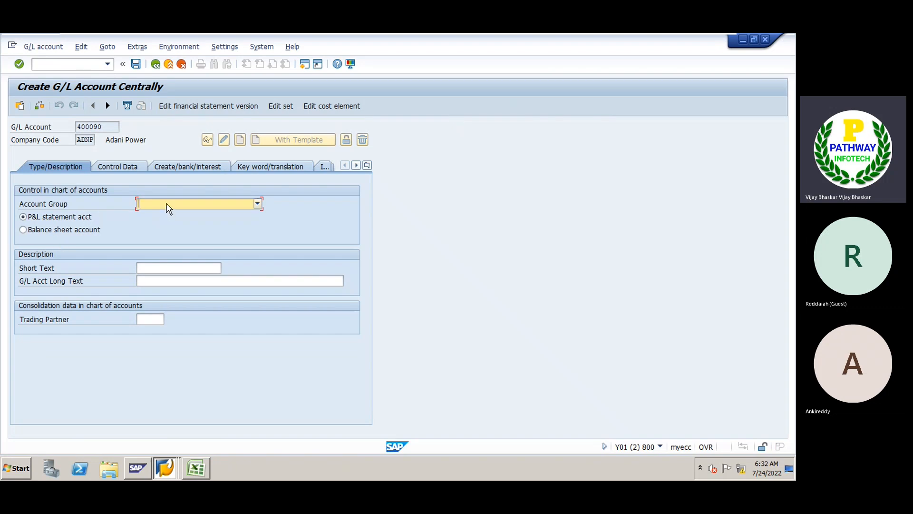
# Try the account groups Manufacturing Expenses and Personnel cost for the new G/L account.
pyautogui.click(167, 207)
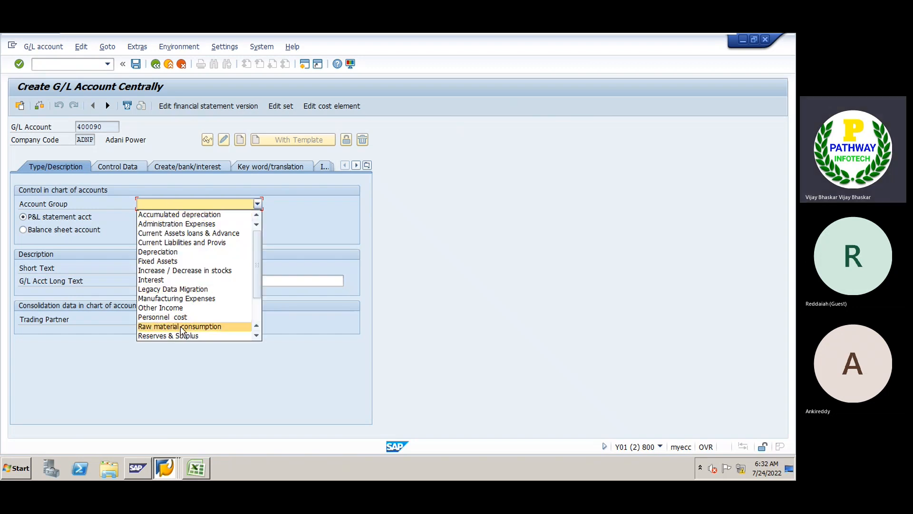
pyautogui.scroll(-2, 184, 333)
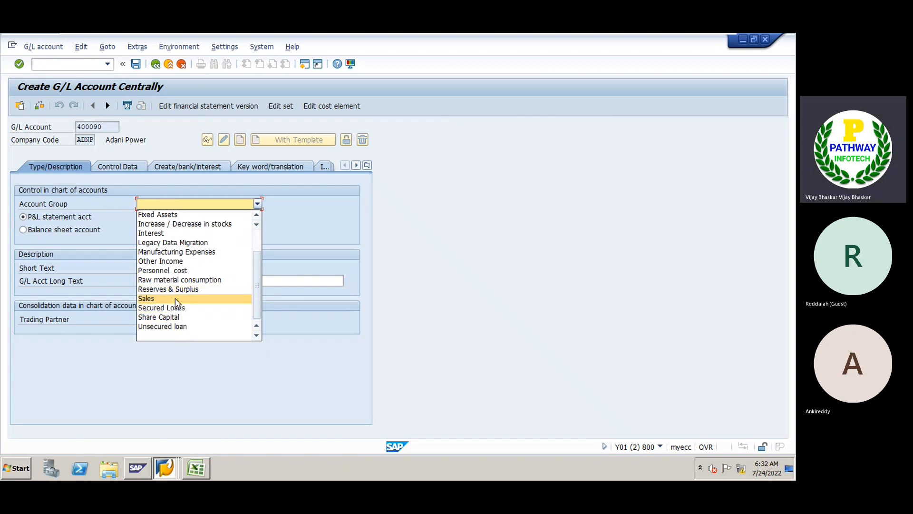
pyautogui.click(170, 252)
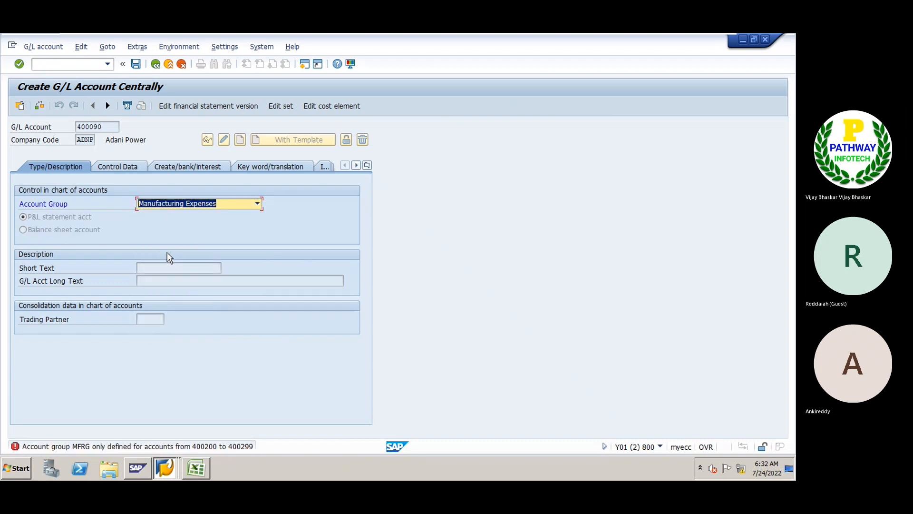
pyautogui.click(168, 203)
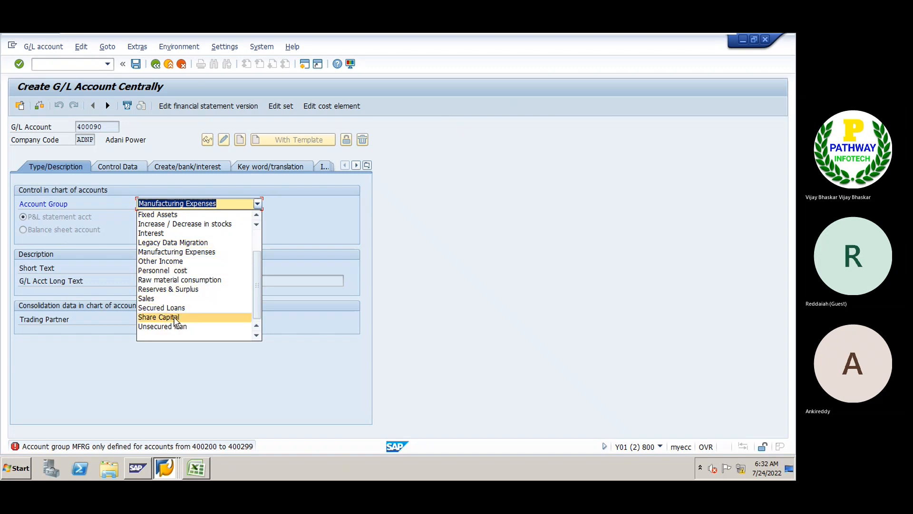
pyautogui.click(172, 272)
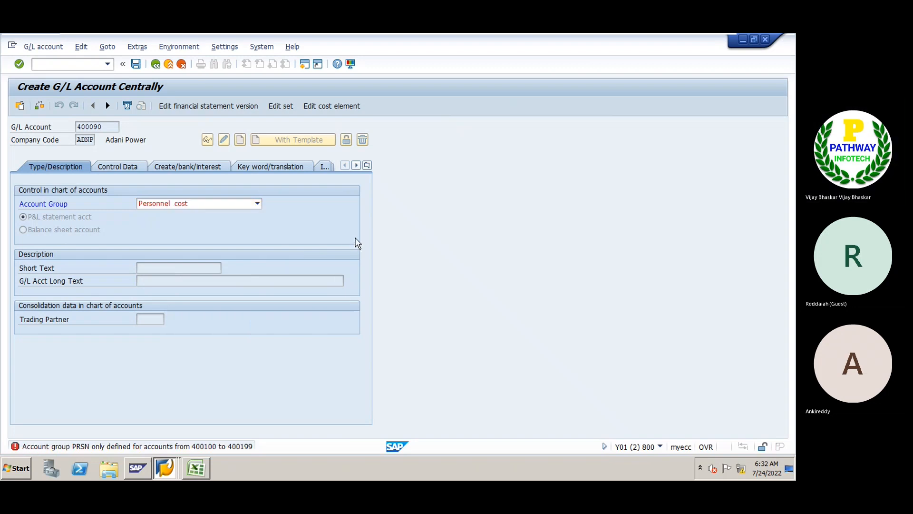
# Start transaction OBD4 in a new session and examine the account number ranges of the ADNI account groups.
pyautogui.hotkey('ctrl', 'n')
pyautogui.write('obd4')
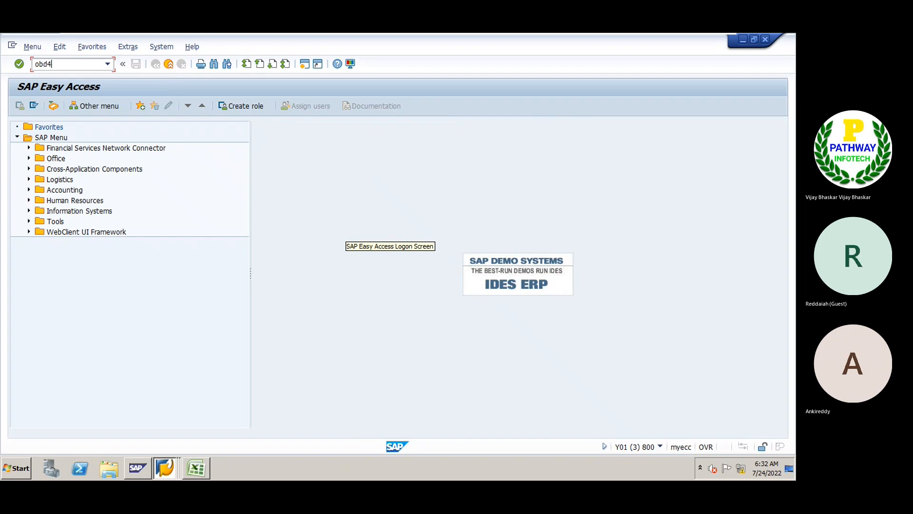
pyautogui.press('Return')
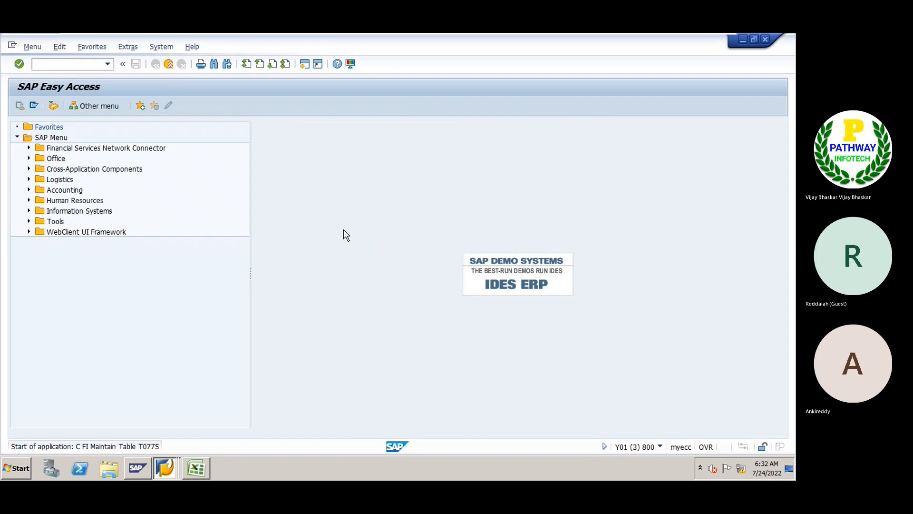
pyautogui.scroll(-1, 42, 274)
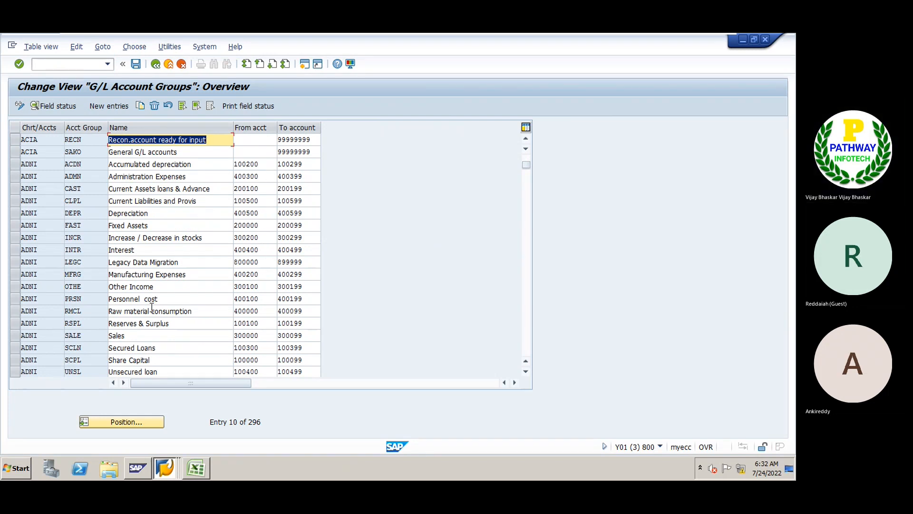
pyautogui.click(12, 301)
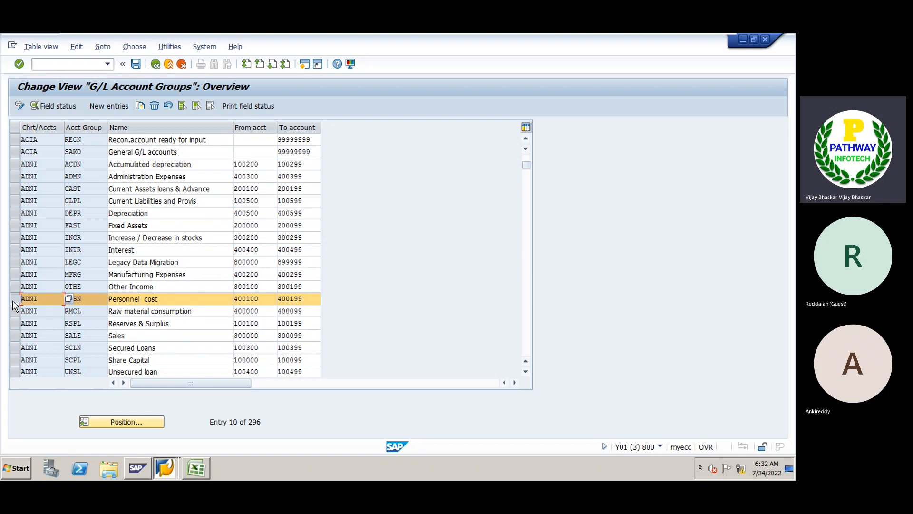
pyautogui.click(16, 301)
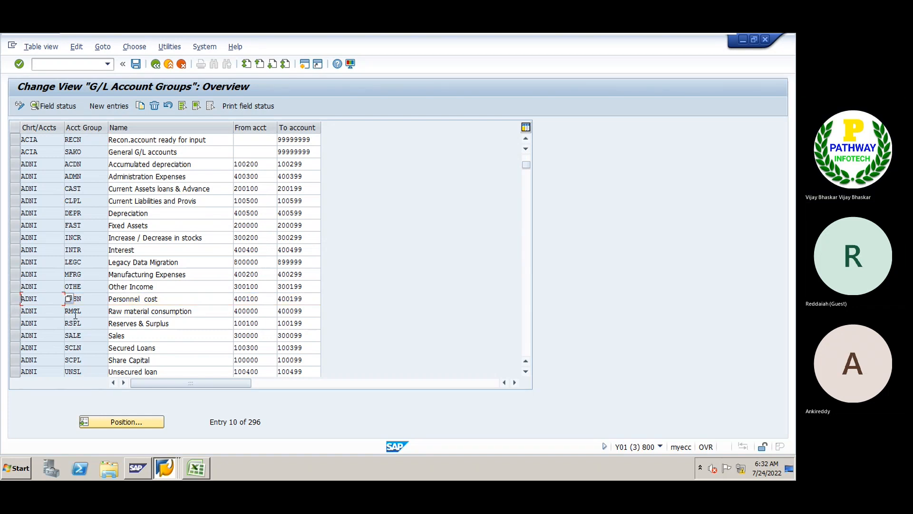
pyautogui.click(17, 312)
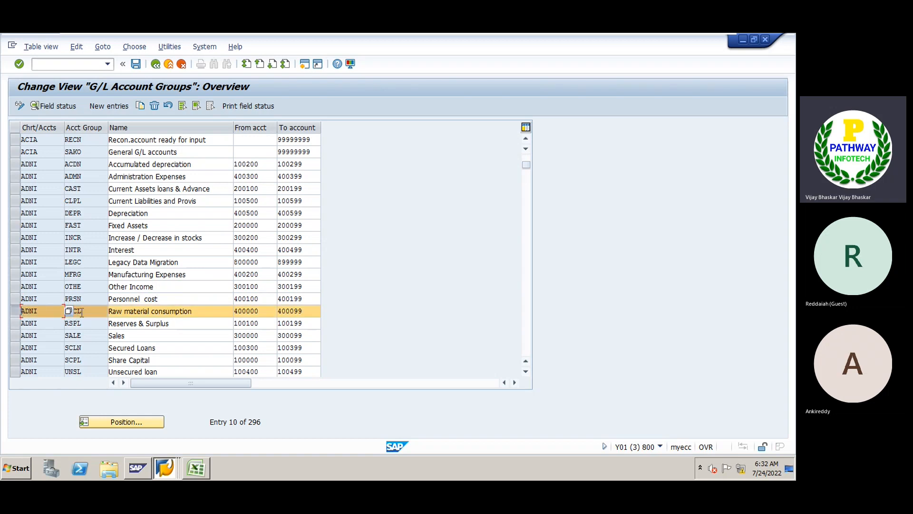
# Return to the G/L account being created and set its account group to Raw material consumption.
pyautogui.hotkey('alt', 'Tab')
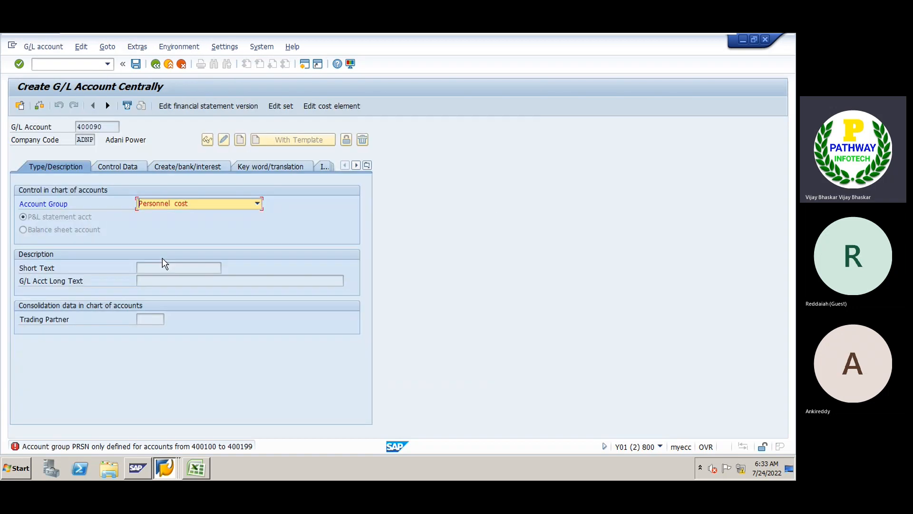
pyautogui.click(174, 207)
pyautogui.click(179, 277)
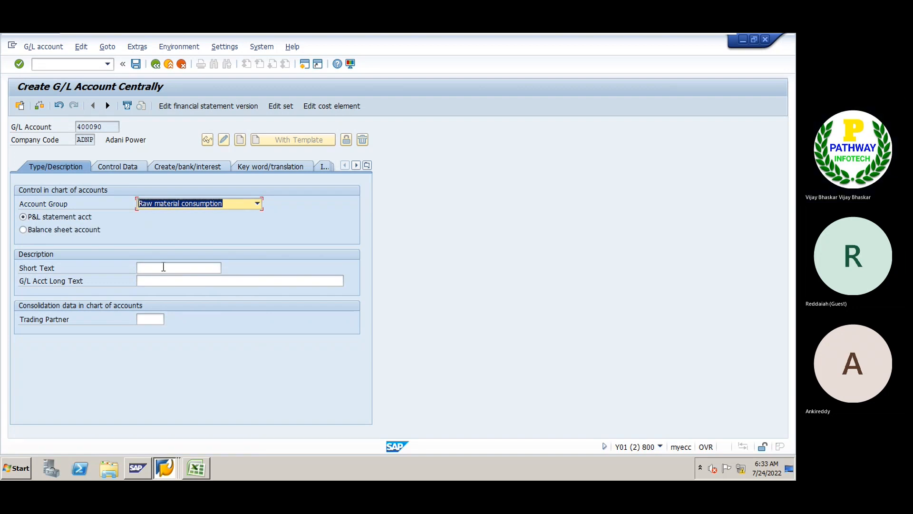
# Enter Exchange Loss Acc as both the short text and the long text of G/L account 400090.
pyautogui.click(163, 268)
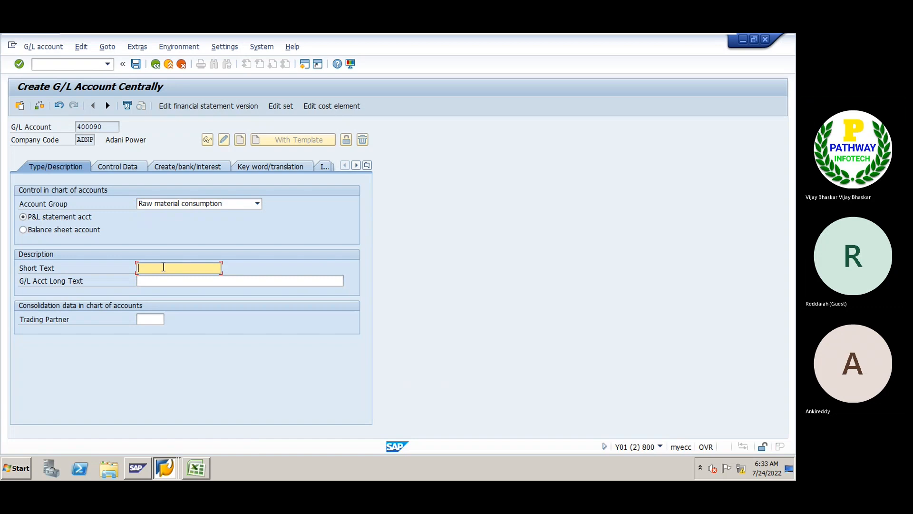
pyautogui.write('Exchange Loss Acc')
pyautogui.moveTo(212, 267); pyautogui.dragTo(147, 286)
pyautogui.click(148, 284)
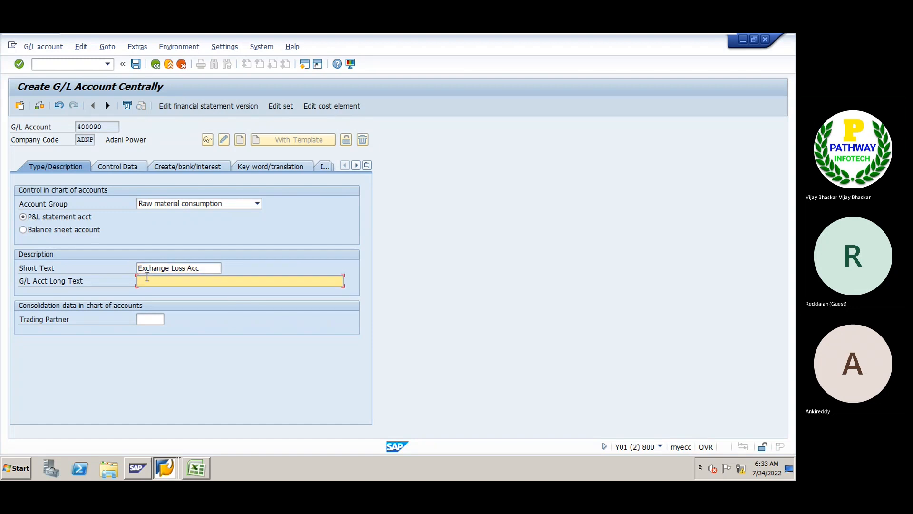
pyautogui.write('Exchange Loss Acc')
# In the control data of account 400090, enable only balances in local currency and line item display, and set sort key 001.
pyautogui.click(125, 168)
pyautogui.click(34, 218)
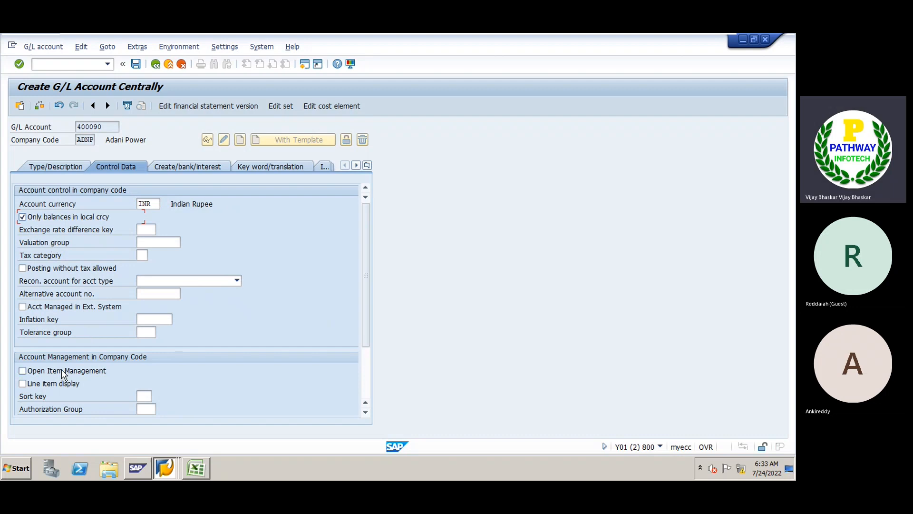
pyautogui.click(45, 386)
pyautogui.click(146, 394)
pyautogui.write('001')
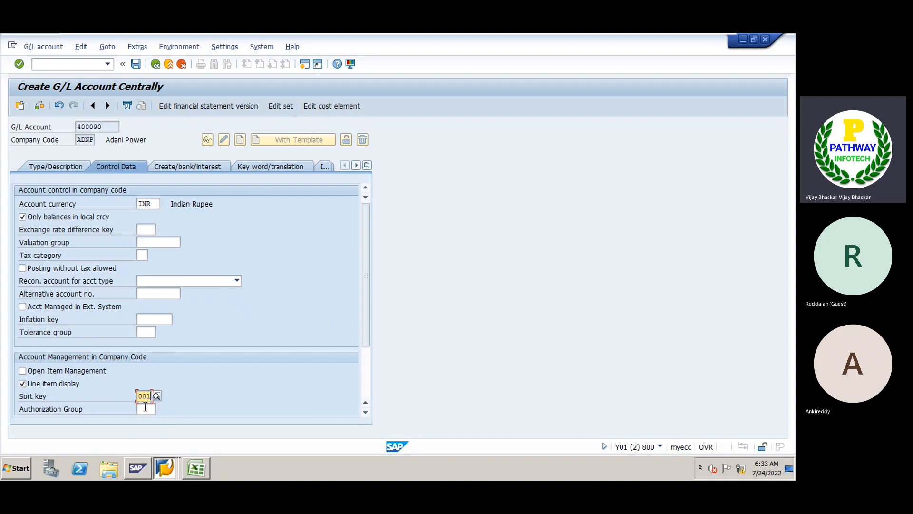
# Assign field status group G001 to account 400090 and save the account.
pyautogui.click(172, 165)
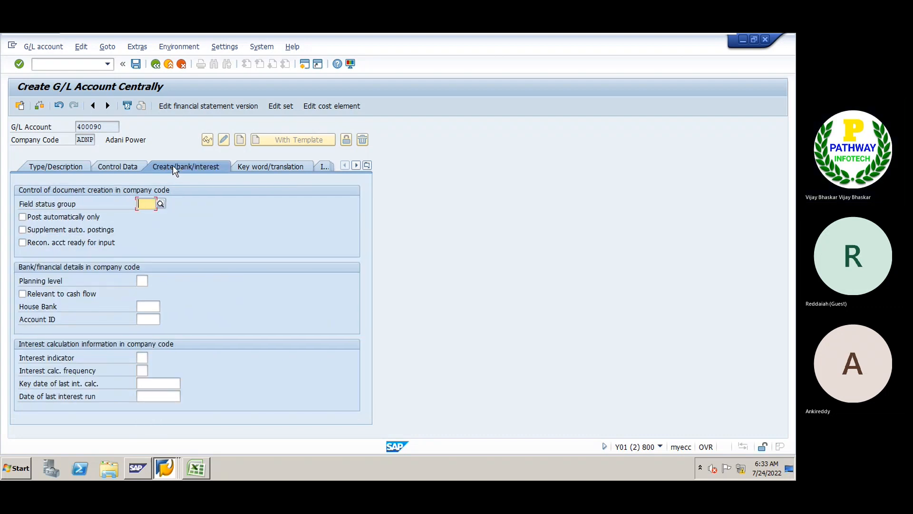
pyautogui.click(146, 203)
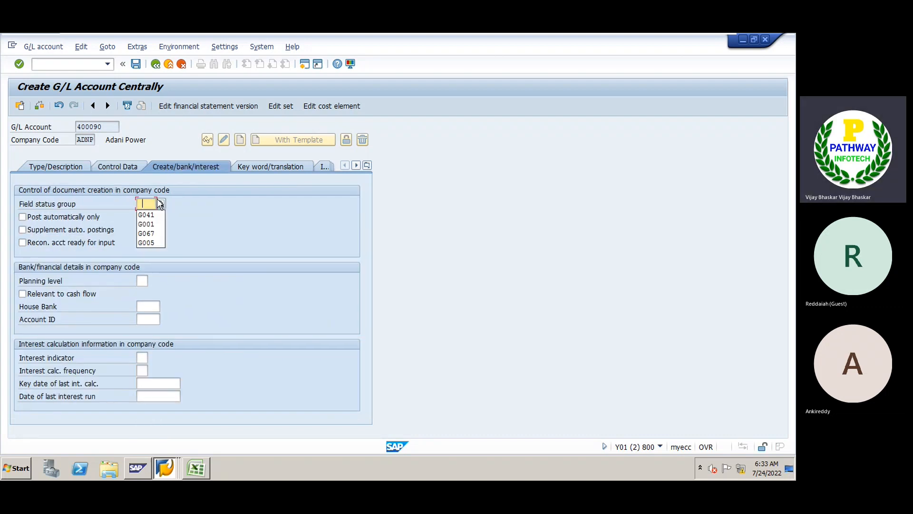
pyautogui.click(149, 229)
pyautogui.press('Return')
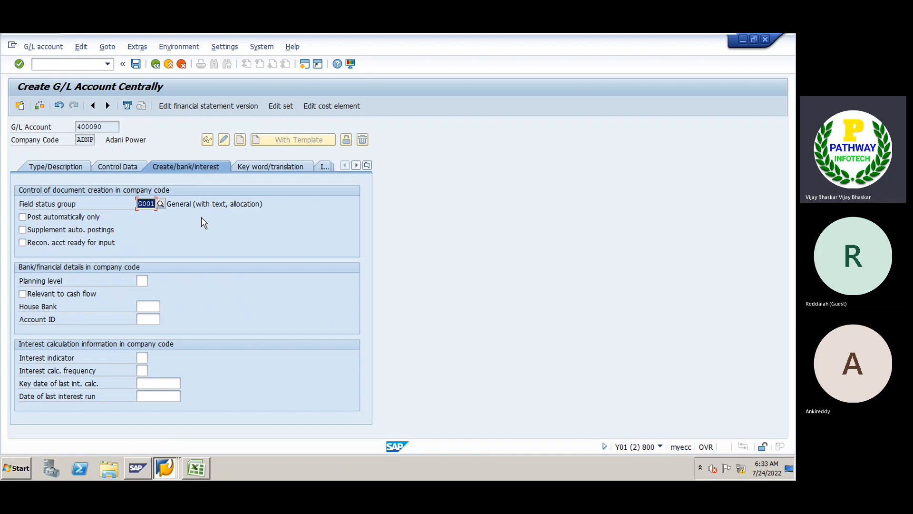
pyautogui.hotkey('ctrl', 's')
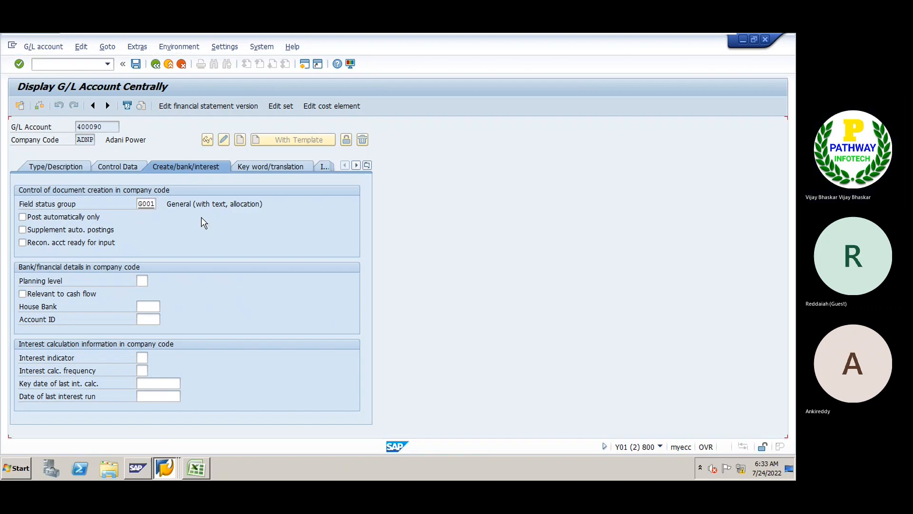
# Examine the account group and description texts of the saved G/L account 400090.
pyautogui.click(61, 167)
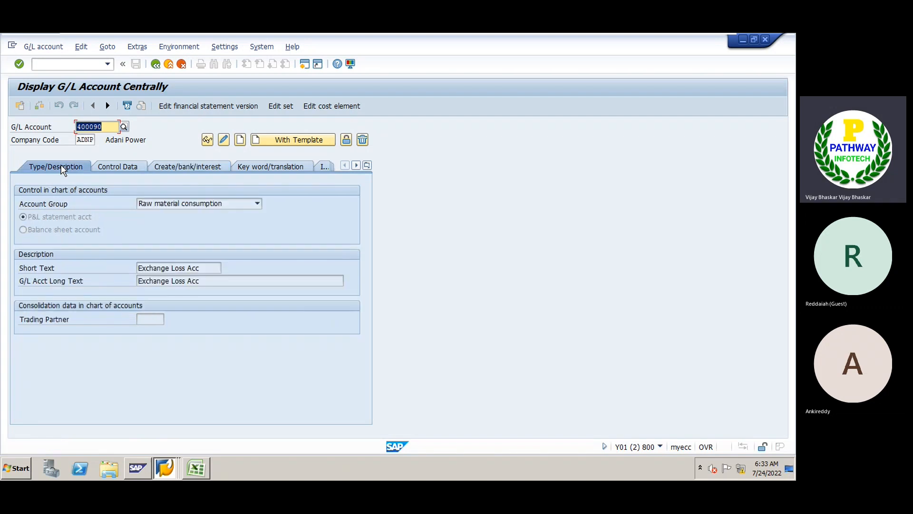
pyautogui.moveTo(213, 270); pyautogui.dragTo(136, 268)
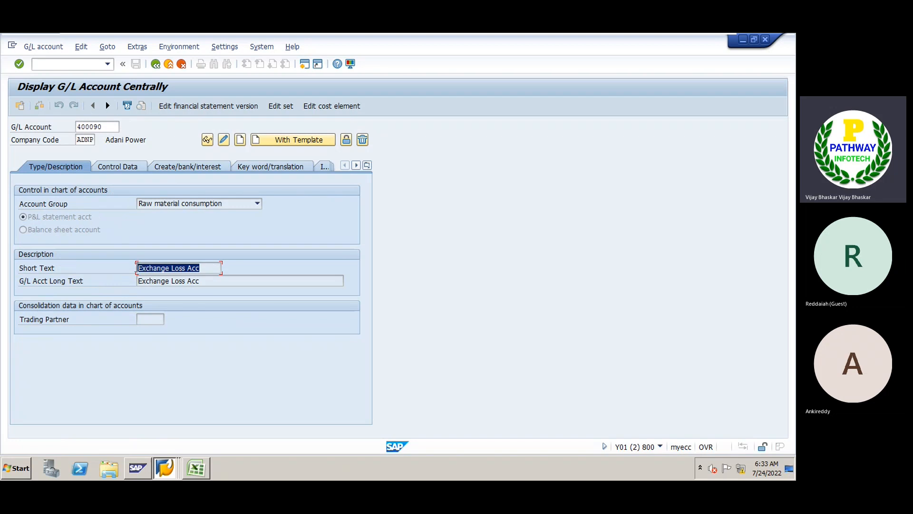
pyautogui.click(136, 268)
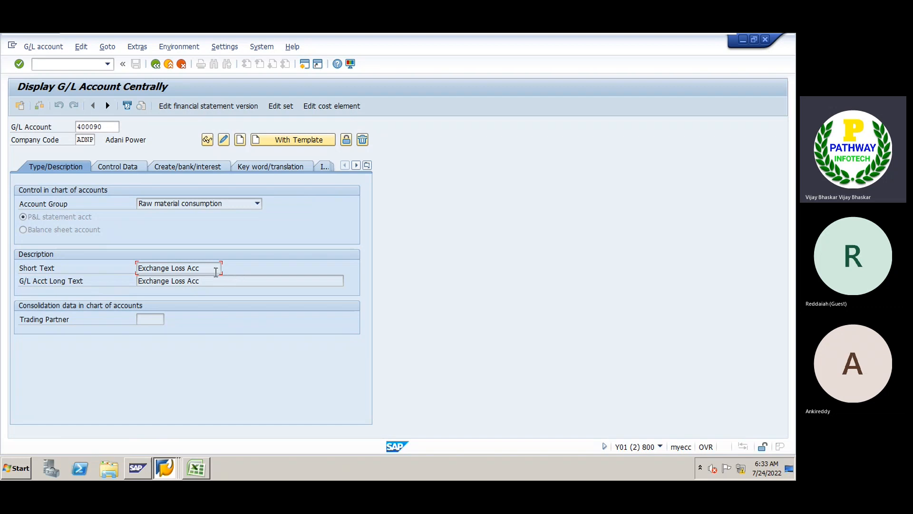
pyautogui.moveTo(199, 268); pyautogui.dragTo(136, 268)
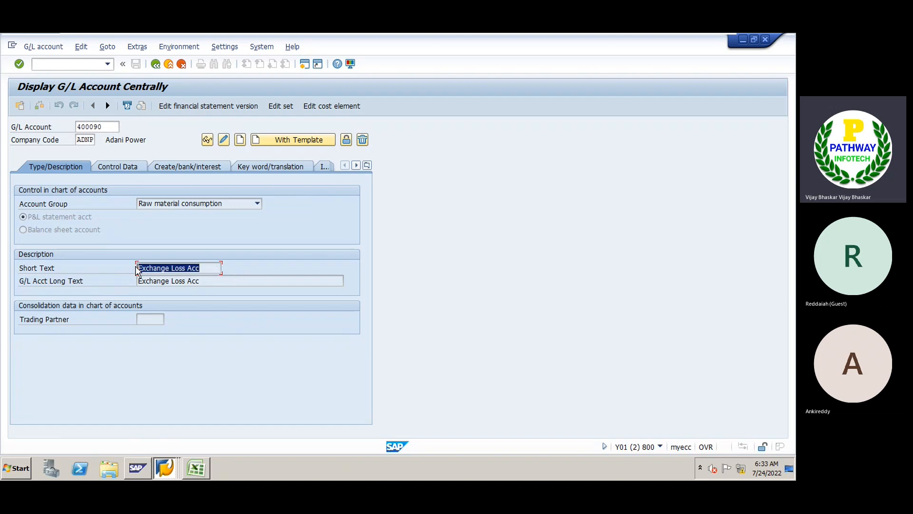
pyautogui.click(137, 268)
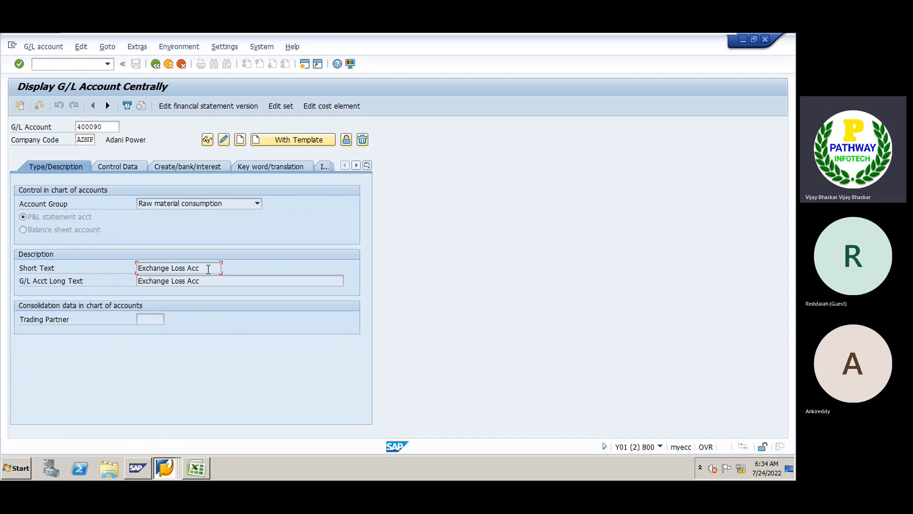
pyautogui.moveTo(208, 269); pyautogui.dragTo(138, 269)
pyautogui.click(139, 269)
# Start creating G/L account 300090 in company code ADNP with the account group Sales.
pyautogui.click(115, 128)
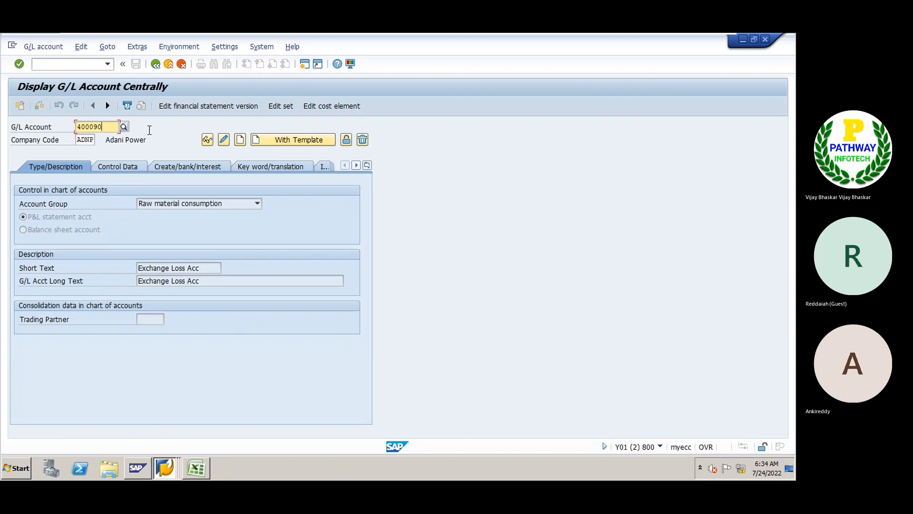
pyautogui.press('Home')
pyautogui.write('3')
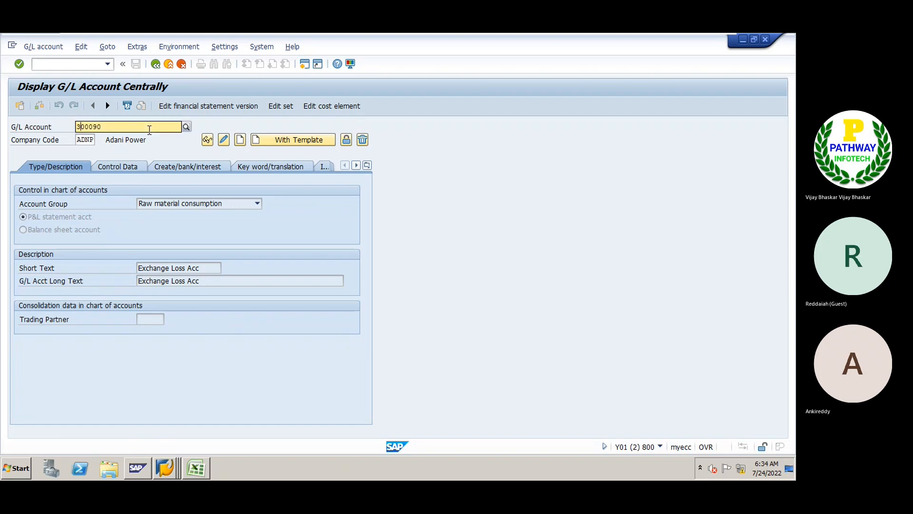
pyautogui.press('Return')
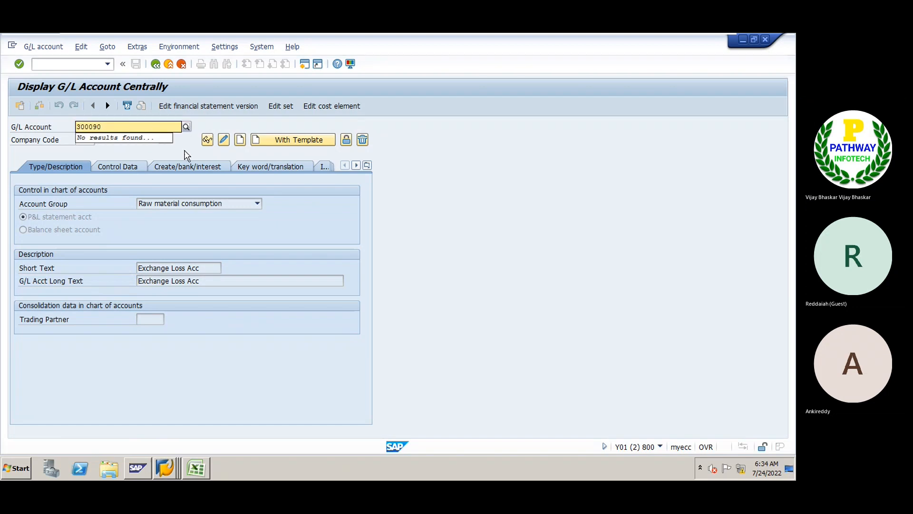
pyautogui.click(240, 140)
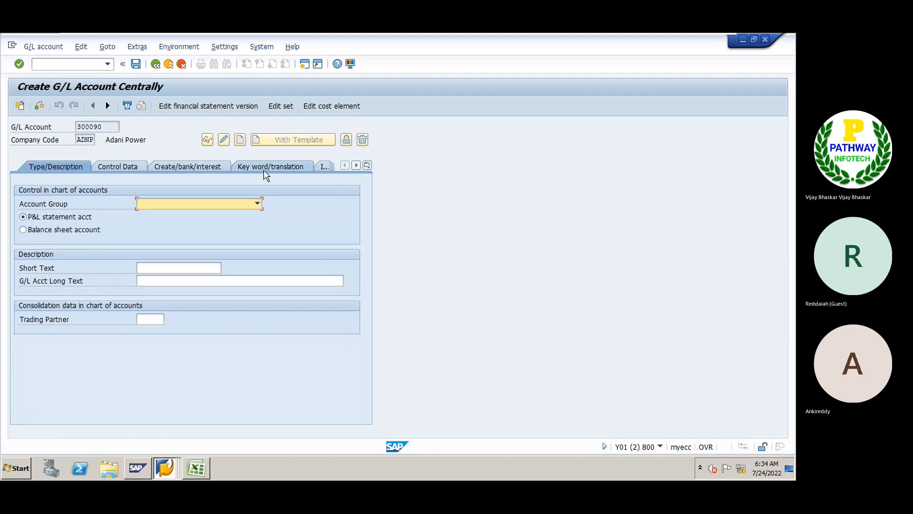
pyautogui.click(143, 204)
pyautogui.click(145, 206)
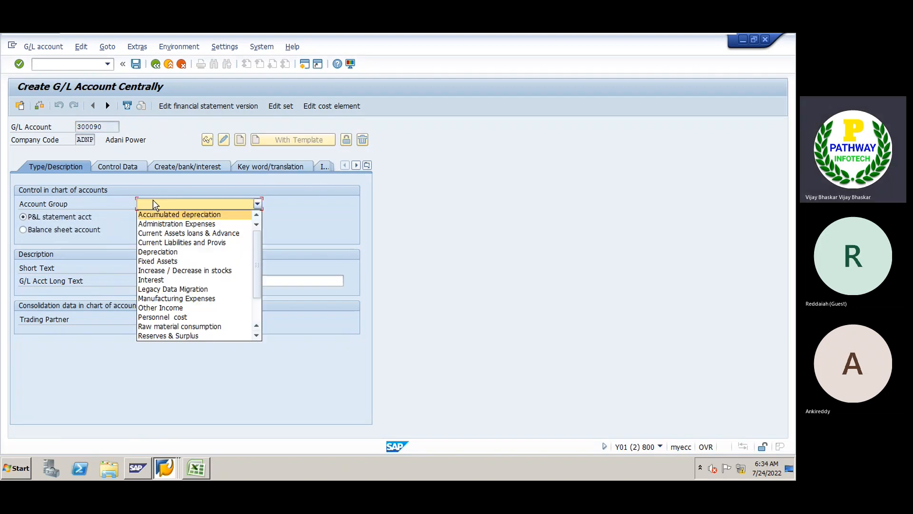
pyautogui.scroll(-2, 174, 307)
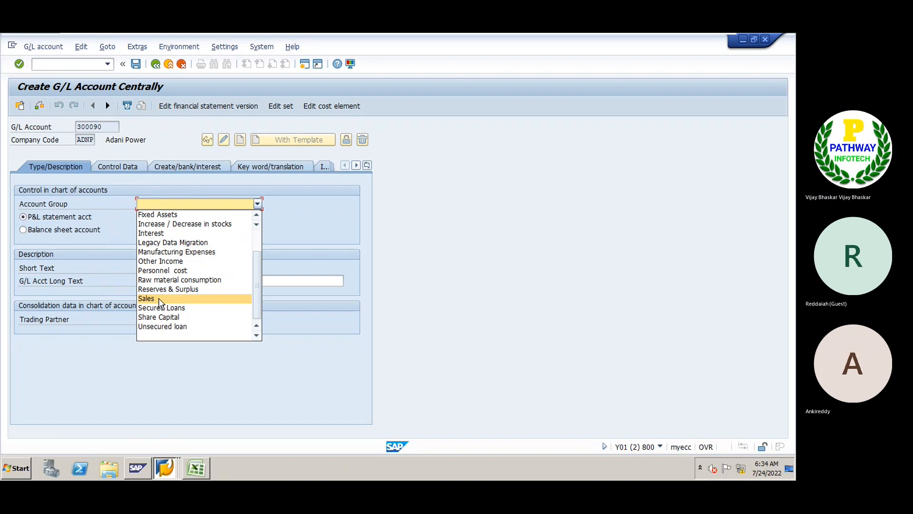
pyautogui.click(162, 300)
# Enter Exchange Gain Acc as both the short text and the long text of G/L account 300090.
pyautogui.click(149, 268)
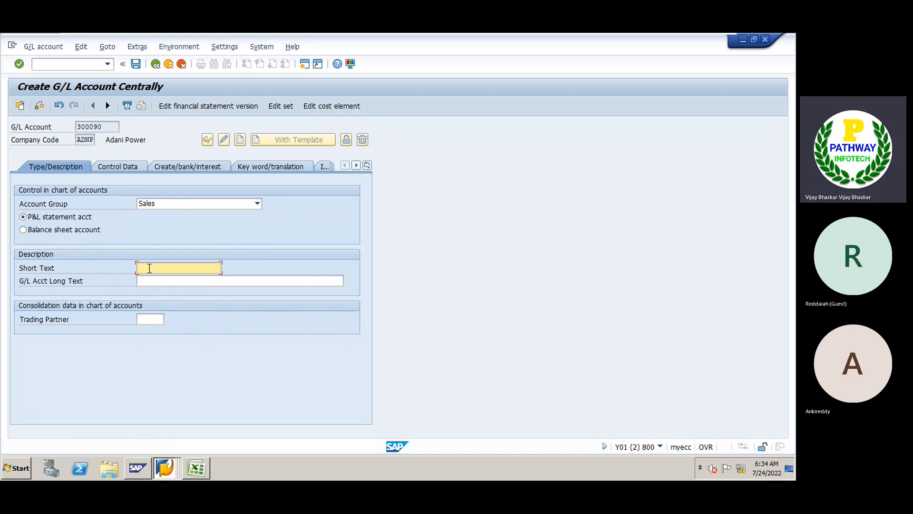
pyautogui.write('E')
pyautogui.press('Down')
pyautogui.press('Return')
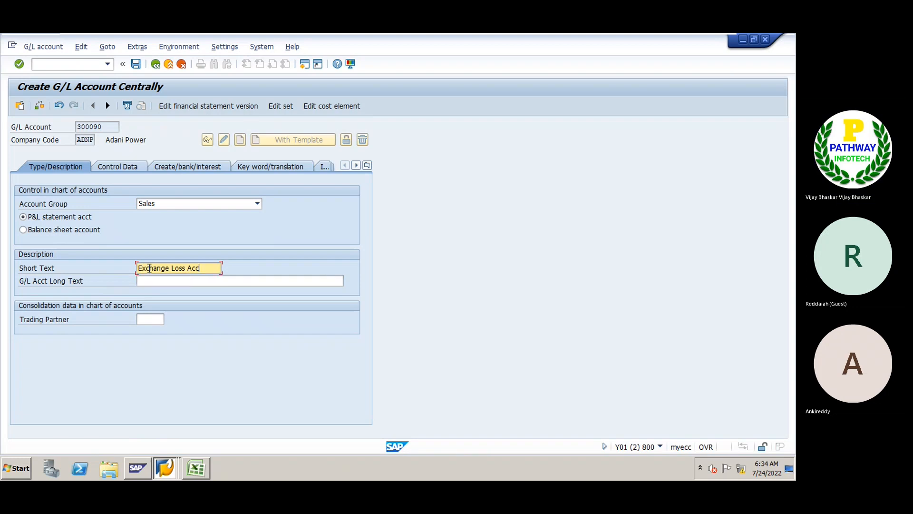
pyautogui.press('BackSpace')
pyautogui.press('BackSpace')
pyautogui.press('BackSpace')
pyautogui.press('BackSpace')
pyautogui.press('BackSpace')
pyautogui.press('BackSpace')
pyautogui.press('BackSpace')
pyautogui.press('BackSpace')
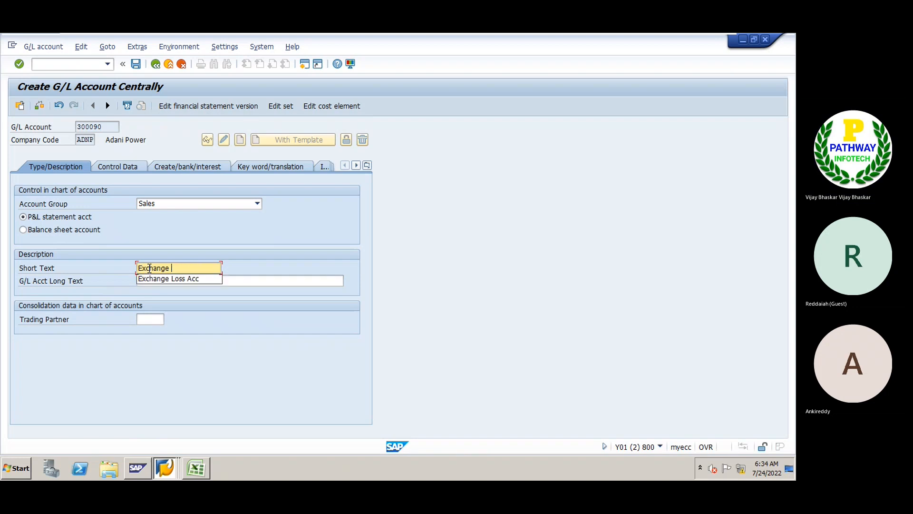
pyautogui.write('Gain Acc')
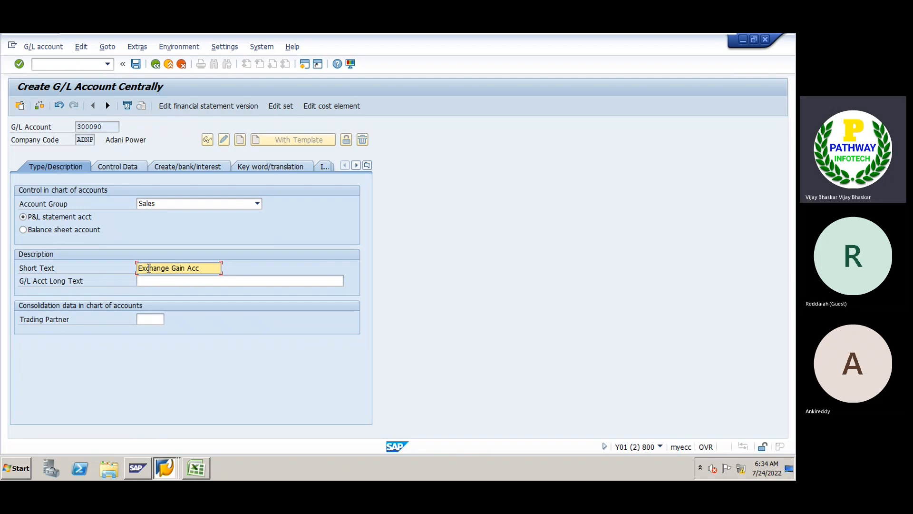
pyautogui.moveTo(203, 269); pyautogui.dragTo(112, 267)
pyautogui.hotkey('ctrl', 'c')
pyautogui.click(163, 283)
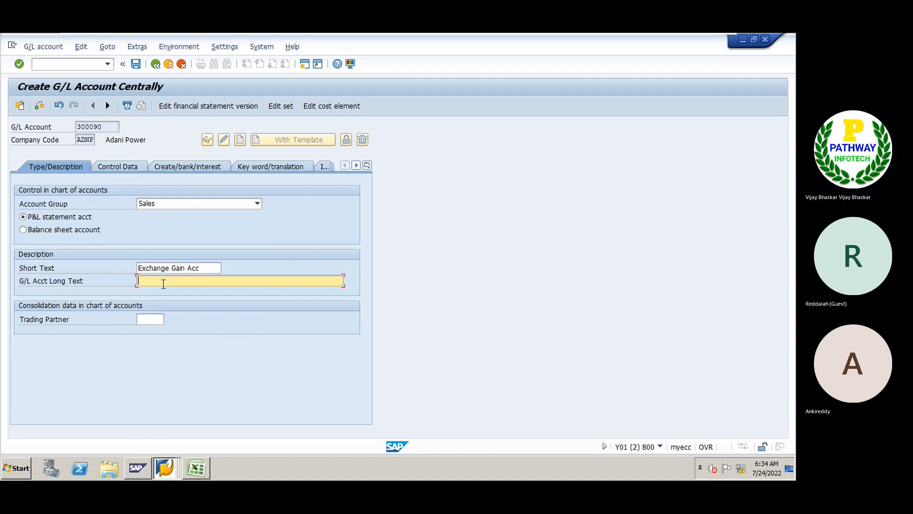
pyautogui.hotkey('ctrl', 'v')
# In the control data of account 300090, enable only balances in local currency and line item display, and set sort key 001.
pyautogui.click(121, 166)
pyautogui.click(61, 218)
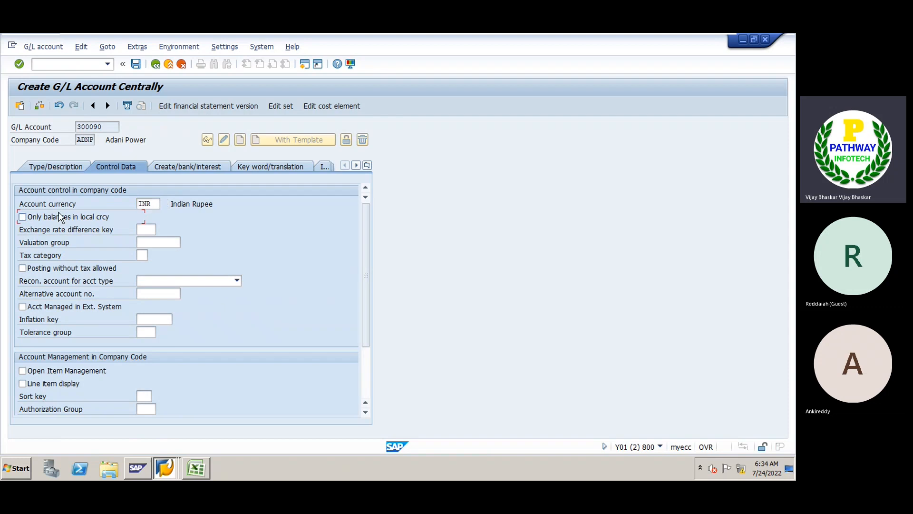
pyautogui.click(62, 383)
pyautogui.click(143, 396)
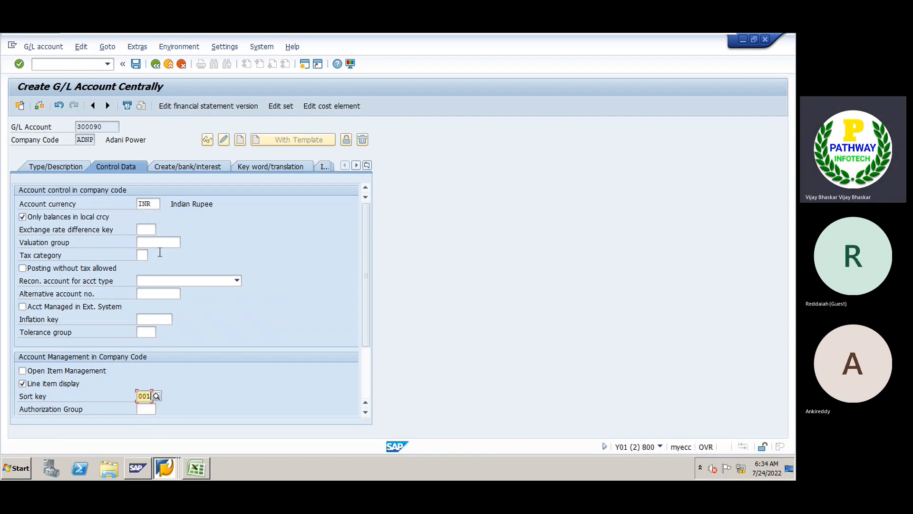
# Assign field status group G001 to account 300090 and save the account.
pyautogui.click(168, 167)
pyautogui.click(152, 205)
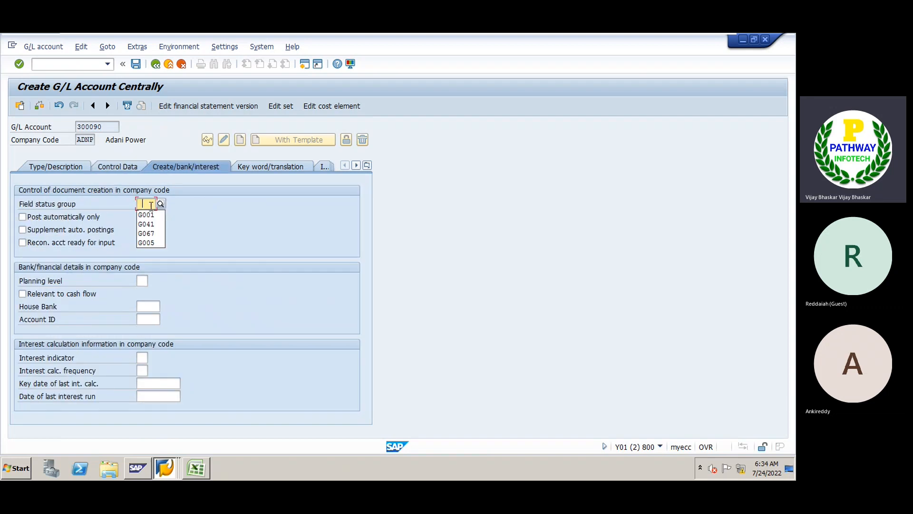
pyautogui.click(151, 216)
pyautogui.press('Return')
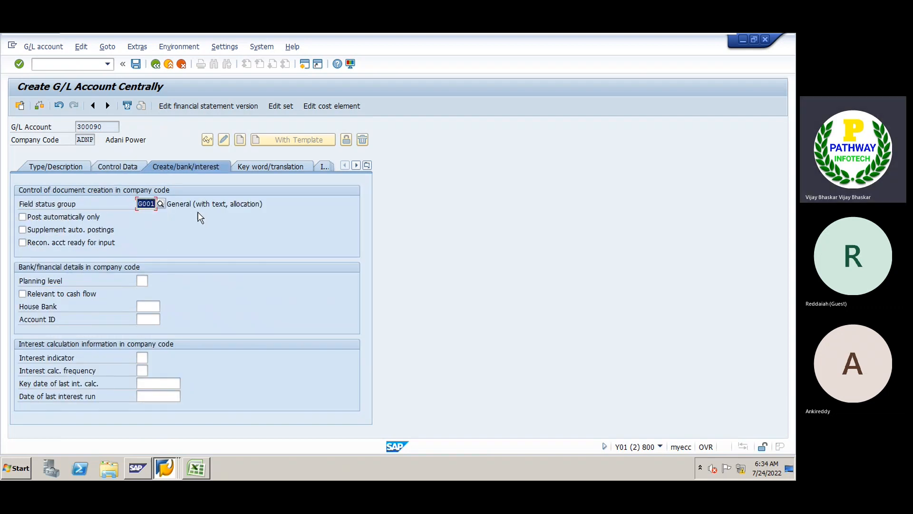
pyautogui.hotkey('ctrl', 's')
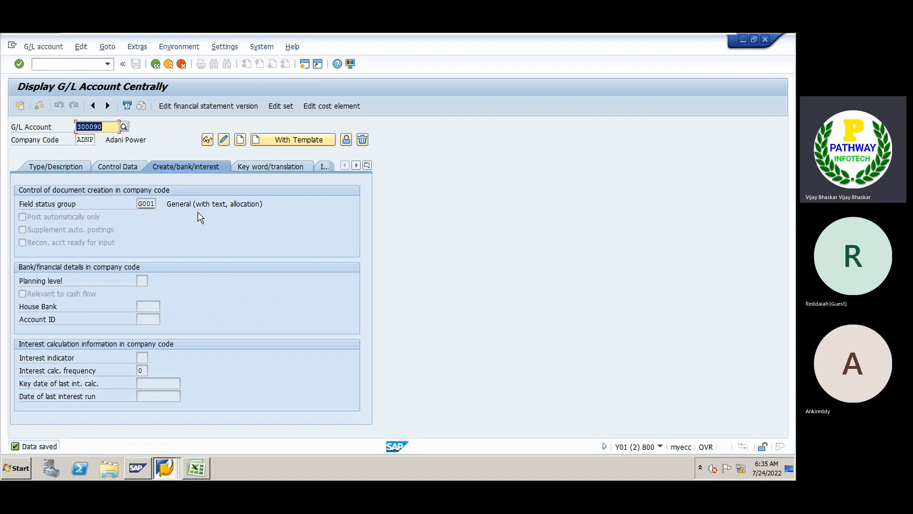
# Start creating G/L account 400095 in company code ADNP with the account group Raw material consumption.
pyautogui.click(47, 169)
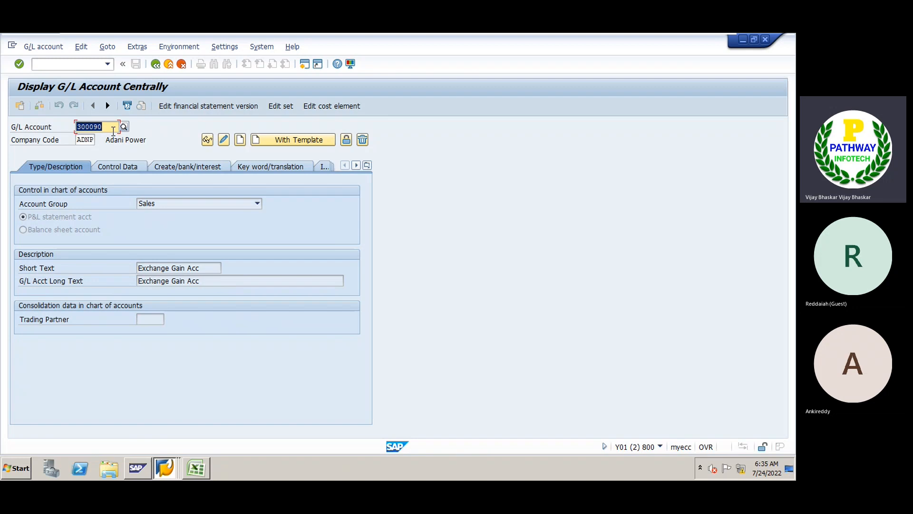
pyautogui.write('400')
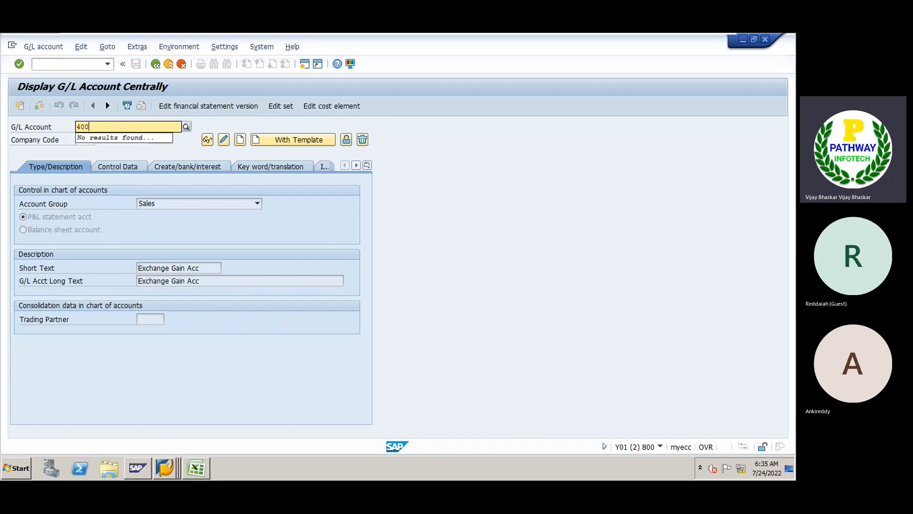
pyautogui.write('095')
pyautogui.click(240, 139)
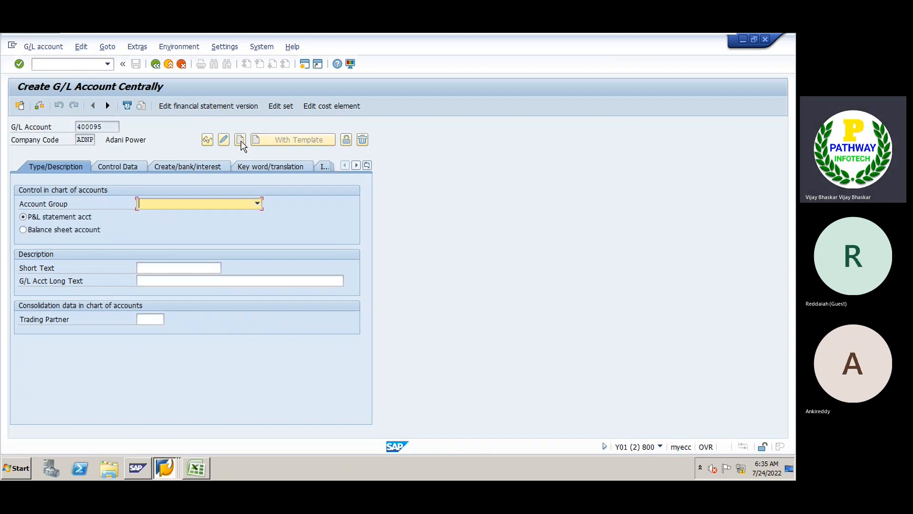
pyautogui.click(152, 205)
pyautogui.click(168, 326)
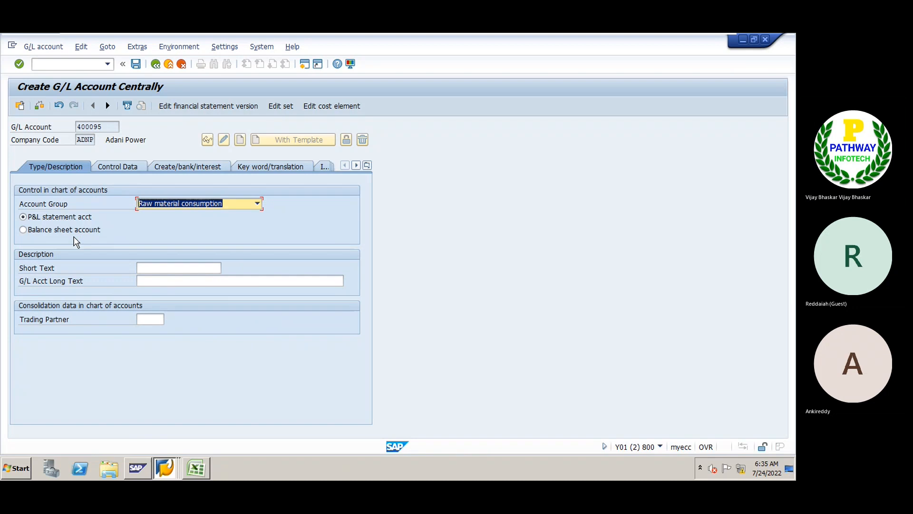
# Enter Valuation Loss as both the short text and the long text of G/L account 400095.
pyautogui.click(147, 272)
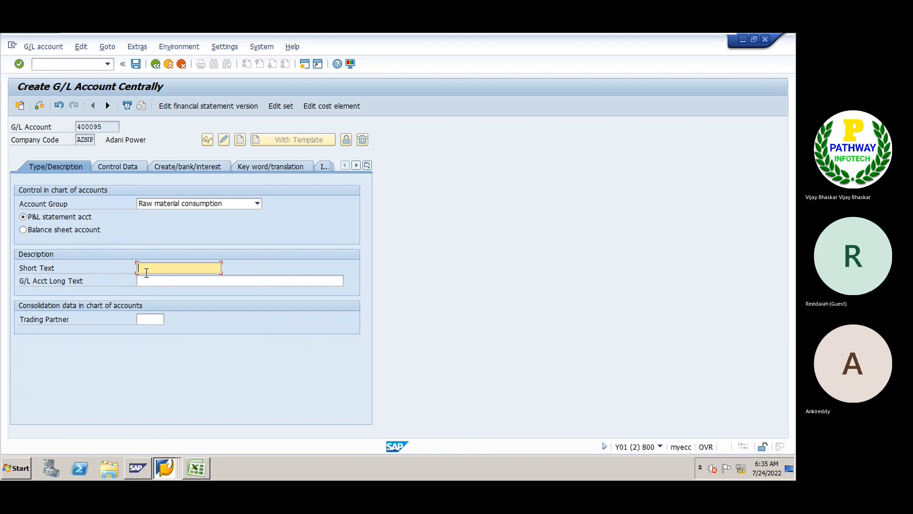
pyautogui.write('VK')
pyautogui.press('BackSpace')
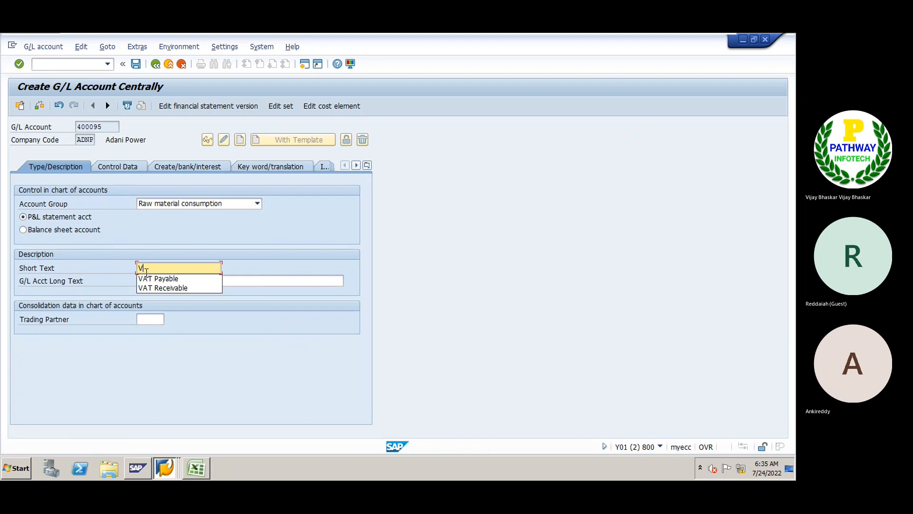
pyautogui.write('aluation Loss')
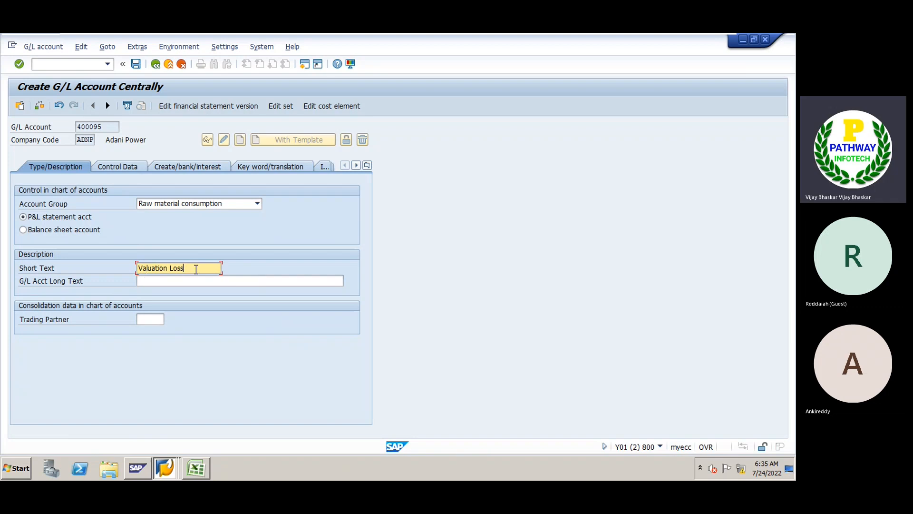
pyautogui.moveTo(196, 270); pyautogui.dragTo(134, 269)
pyautogui.hotkey('ctrl', 'c')
pyautogui.click(159, 285)
pyautogui.hotkey('ctrl', 'v')
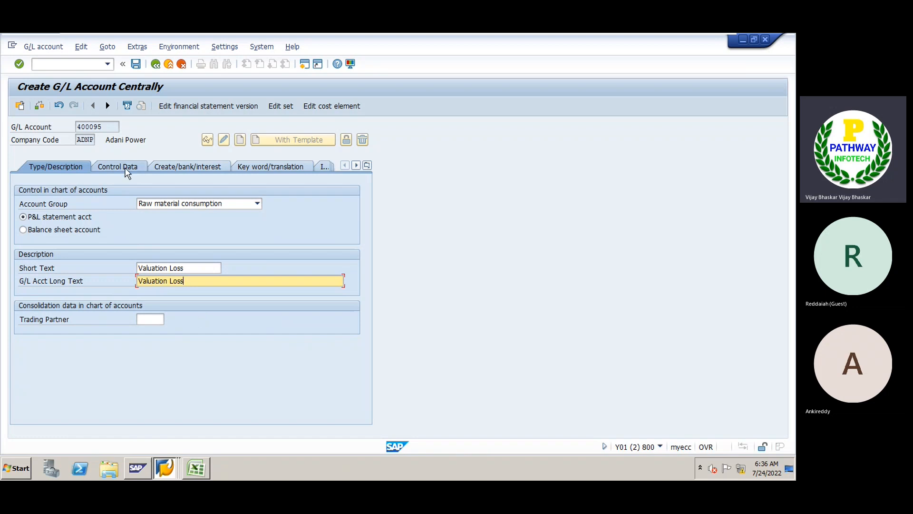
# In the control data of account 400095, enable only balances in local currency and line item display, and fill in the sort key.
pyautogui.click(126, 170)
pyautogui.click(47, 217)
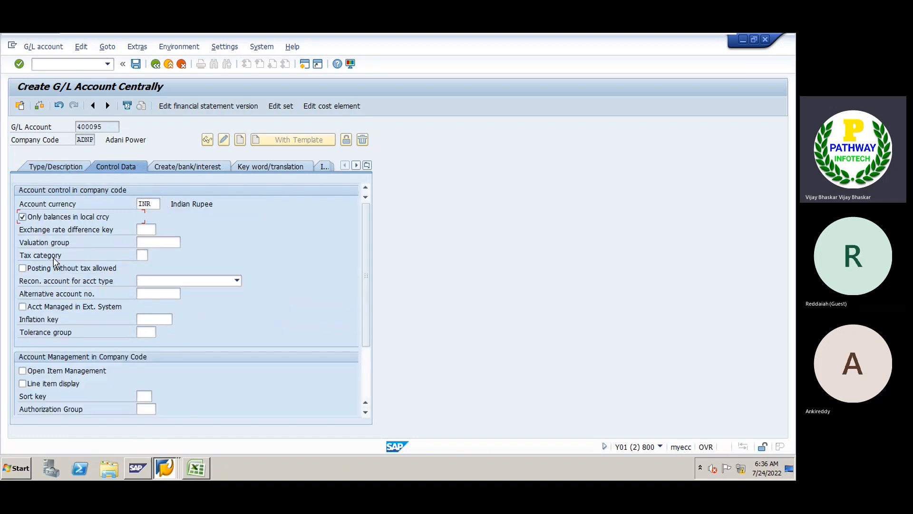
pyautogui.click(149, 397)
pyautogui.click(145, 405)
pyautogui.click(52, 385)
# Assign field status group G001 to account 400095 and save the account.
pyautogui.click(185, 168)
pyautogui.click(145, 204)
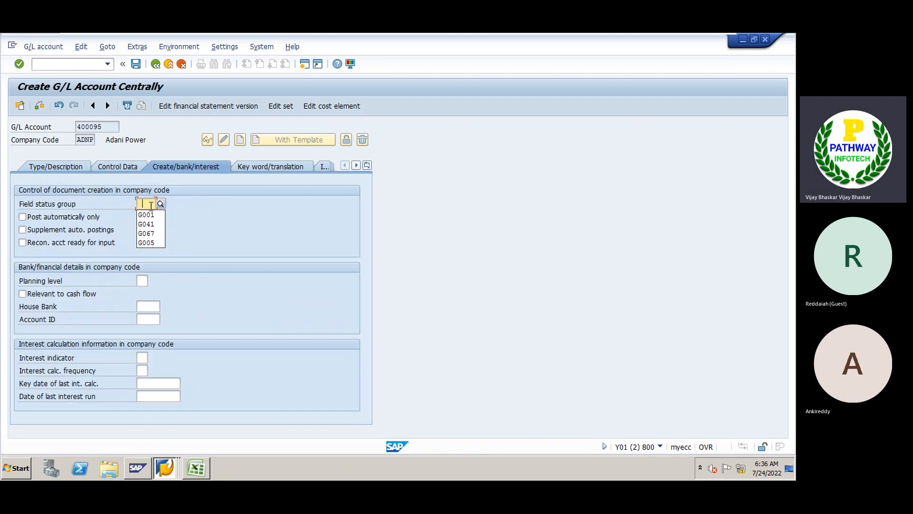
pyautogui.click(147, 215)
pyautogui.click(136, 64)
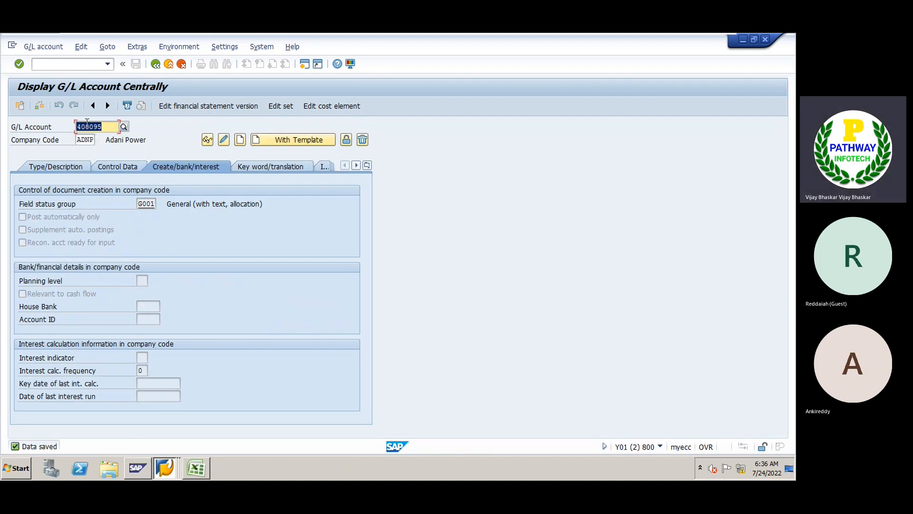
# Start creating G/L account 300095 in ADNP using account 300090 of company code ADNP as the template.
pyautogui.click(77, 126)
pyautogui.press('Delete')
pyautogui.write('3')
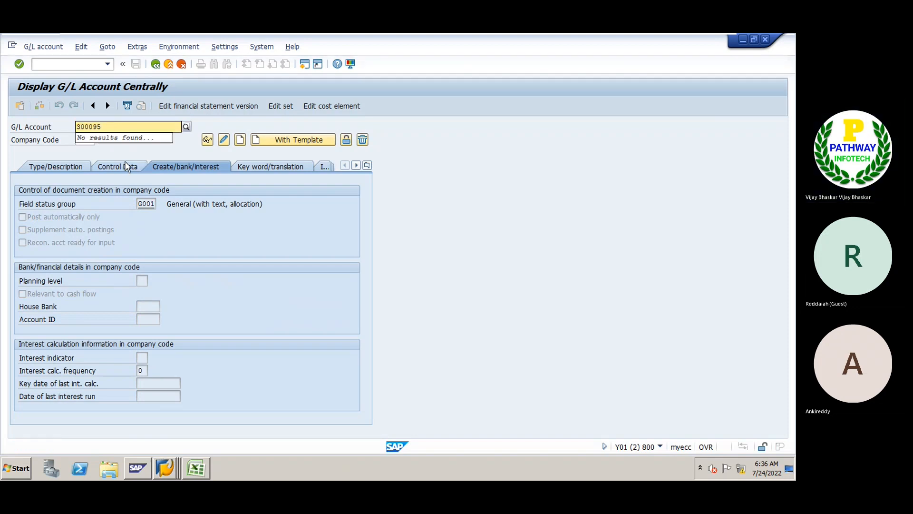
pyautogui.click(281, 140)
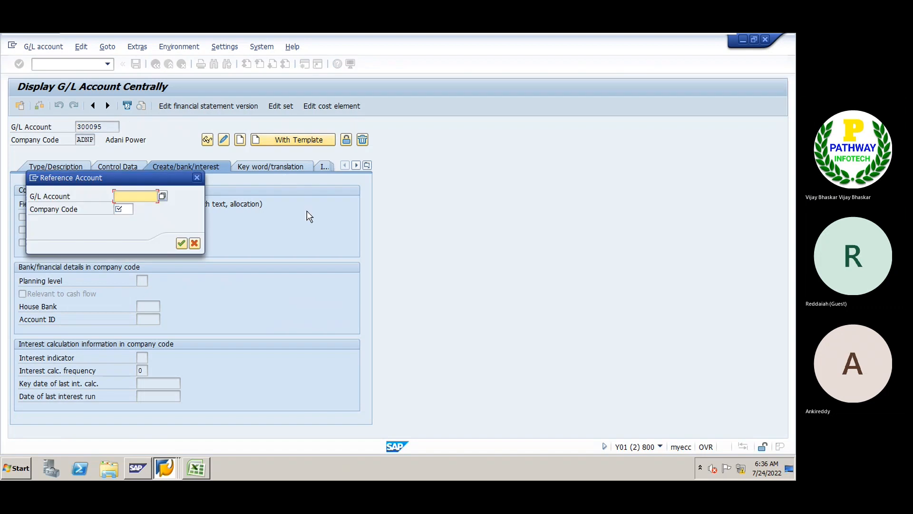
pyautogui.write('300090')
pyautogui.press('Tab')
pyautogui.write('adn')
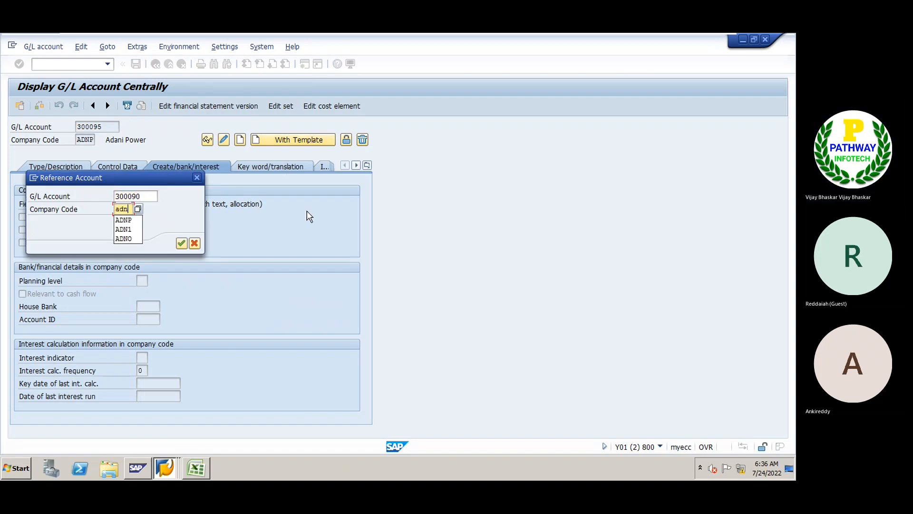
pyautogui.write('p')
pyautogui.press('Return')
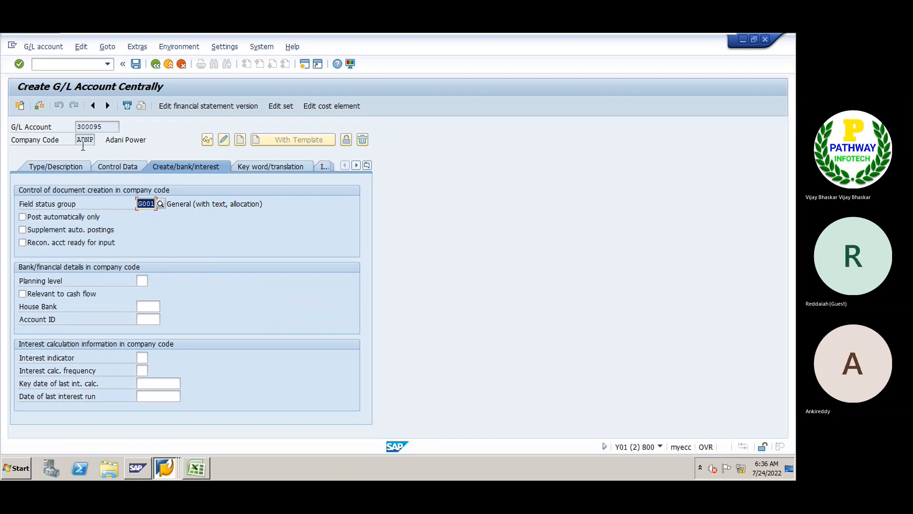
# Replace the short text of G/L account 300095 with Valuation Gain Acc.
pyautogui.click(55, 168)
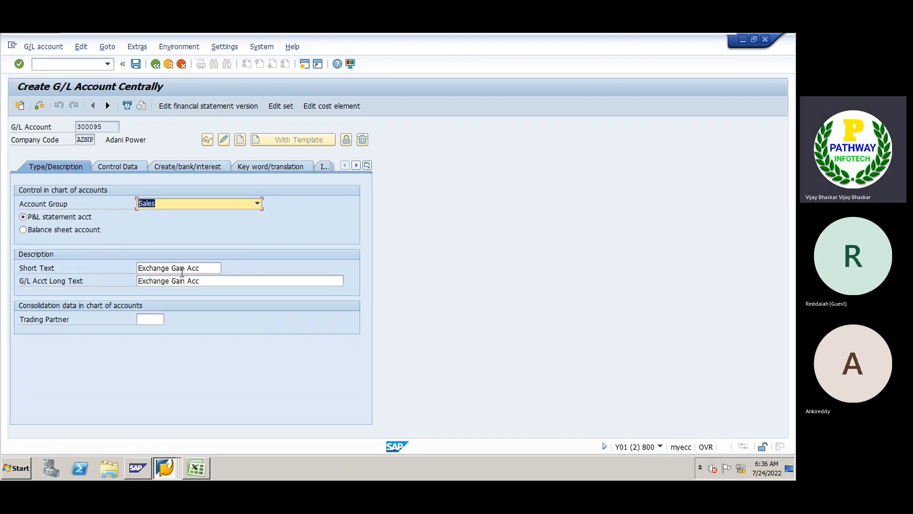
pyautogui.click(207, 267)
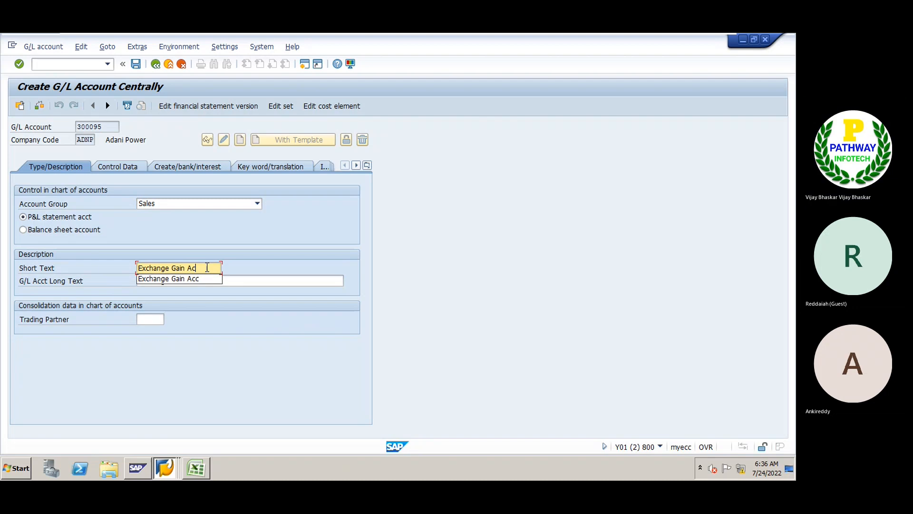
pyautogui.press('BackSpace')
pyautogui.press('BackSpace')
pyautogui.press('BackSpace')
pyautogui.press('BackSpace')
pyautogui.press('BackSpace')
pyautogui.press('BackSpace')
pyautogui.press('BackSpace')
pyautogui.press('BackSpace')
pyautogui.press('BackSpace')
pyautogui.press('BackSpace')
pyautogui.press('BackSpace')
pyautogui.press('BackSpace')
pyautogui.press('BackSpace')
pyautogui.press('BackSpace')
pyautogui.press('BackSpace')
pyautogui.press('BackSpace')
pyautogui.write('Va')
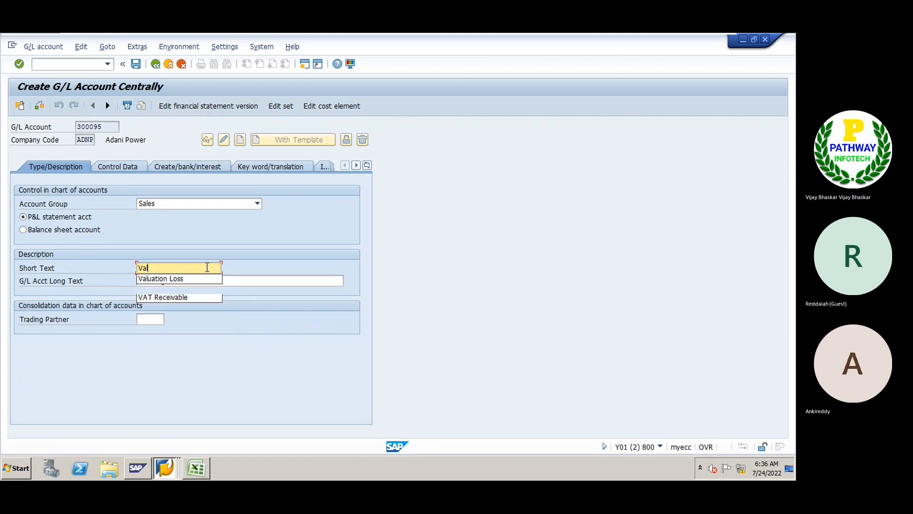
pyautogui.write('luation G')
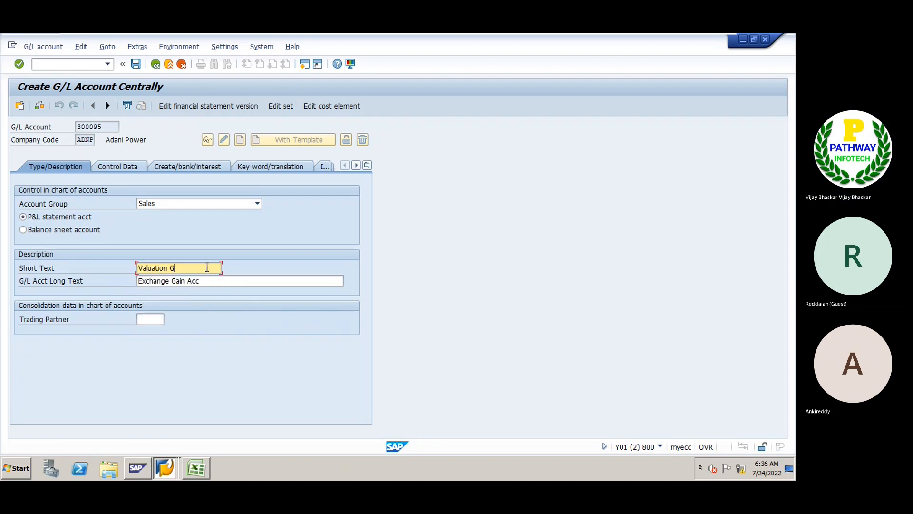
pyautogui.write('ain Acc')
# Copy Valuation Gain Acc into the long text of account 300095 and save the account.
pyautogui.moveTo(207, 267); pyautogui.dragTo(138, 268)
pyautogui.hotkey('ctrl', 'c')
pyautogui.press('Tab')
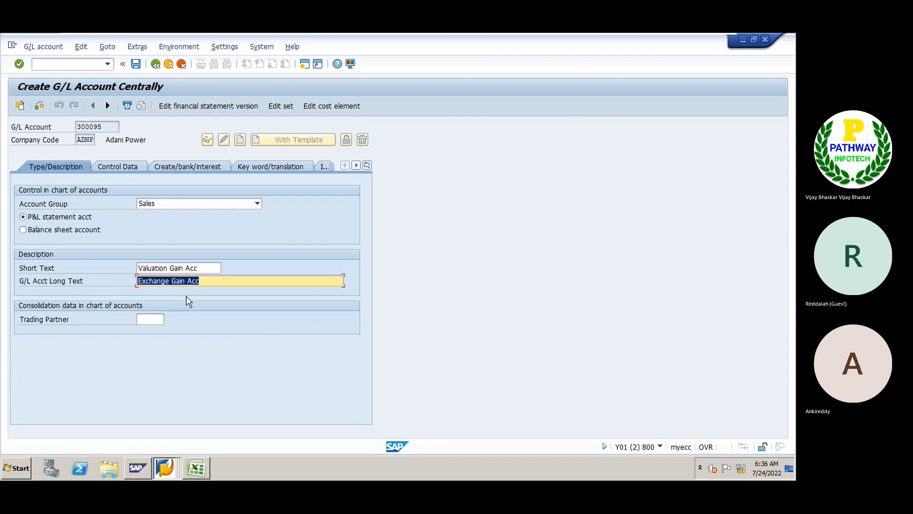
pyautogui.hotkey('ctrl', 'v')
pyautogui.hotkey('ctrl', 's')
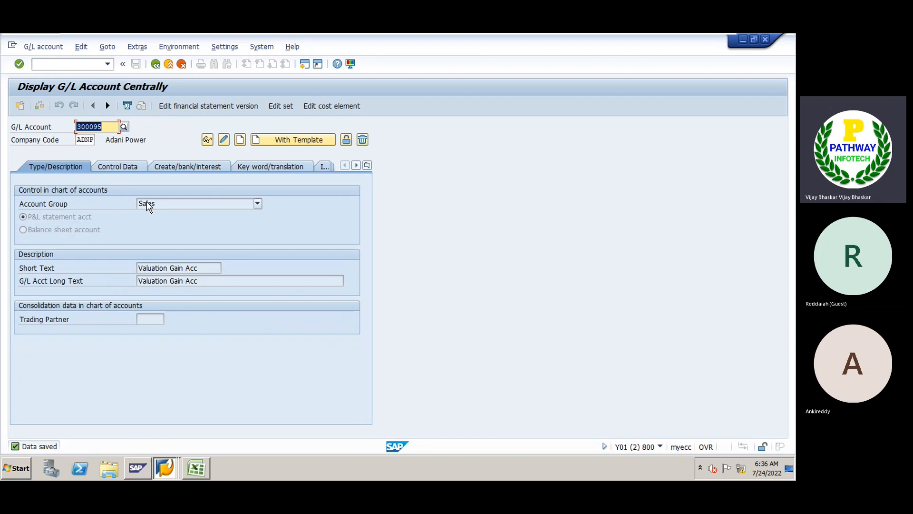
# Start creating G/L account 190140 in company code ADNP as a balance sheet account.
pyautogui.write('190140')
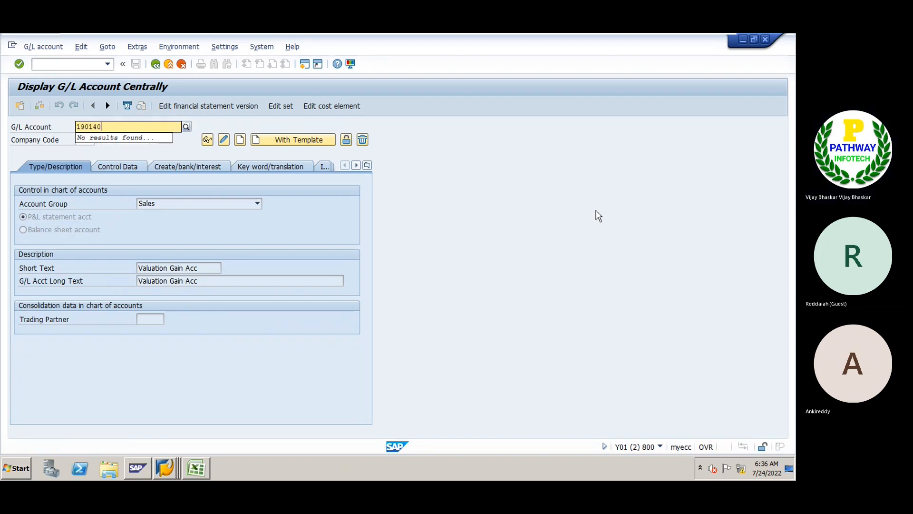
pyautogui.press('Return')
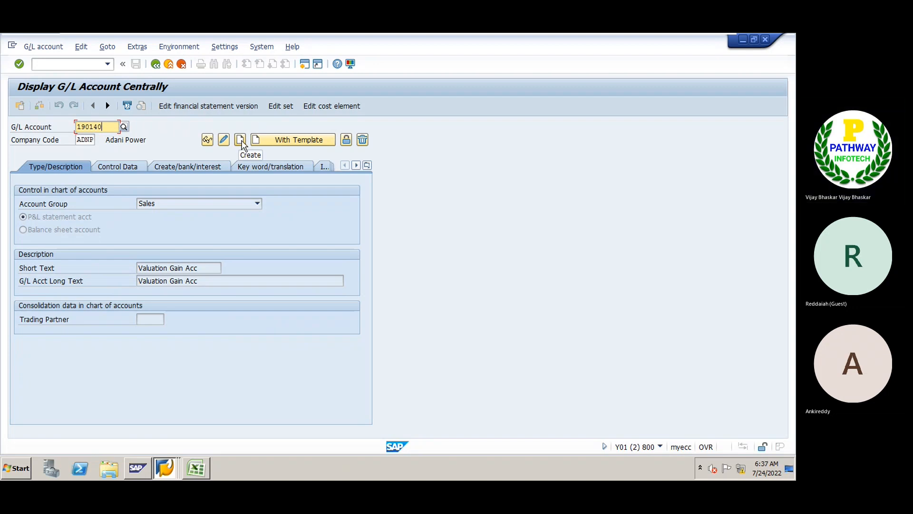
pyautogui.click(240, 140)
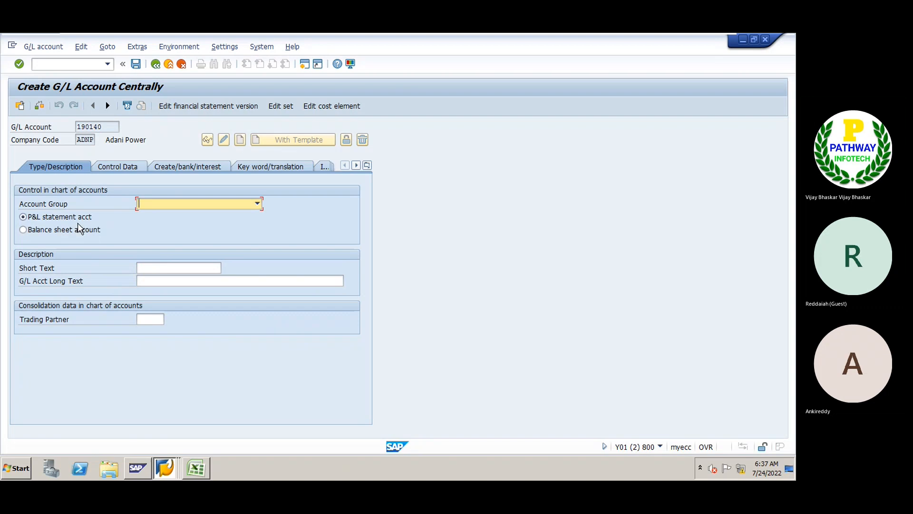
pyautogui.click(58, 229)
pyautogui.click(174, 206)
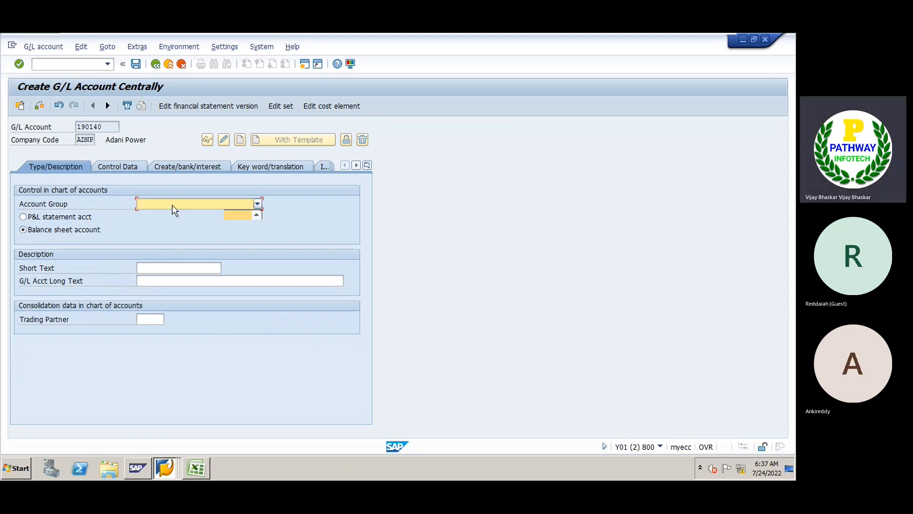
pyautogui.click(173, 206)
pyautogui.click(541, 190)
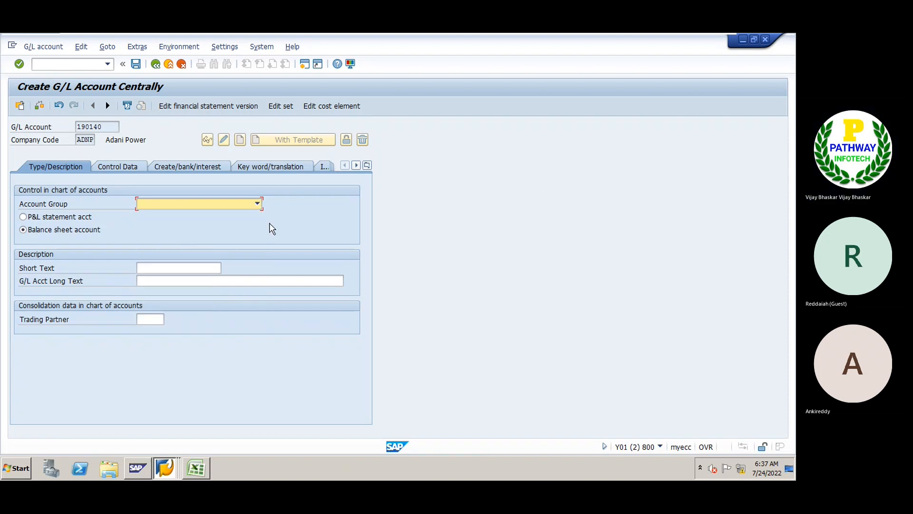
# Examine the account number ranges of the ADNI groups in the G/L account groups overview.
pyautogui.click(174, 471)
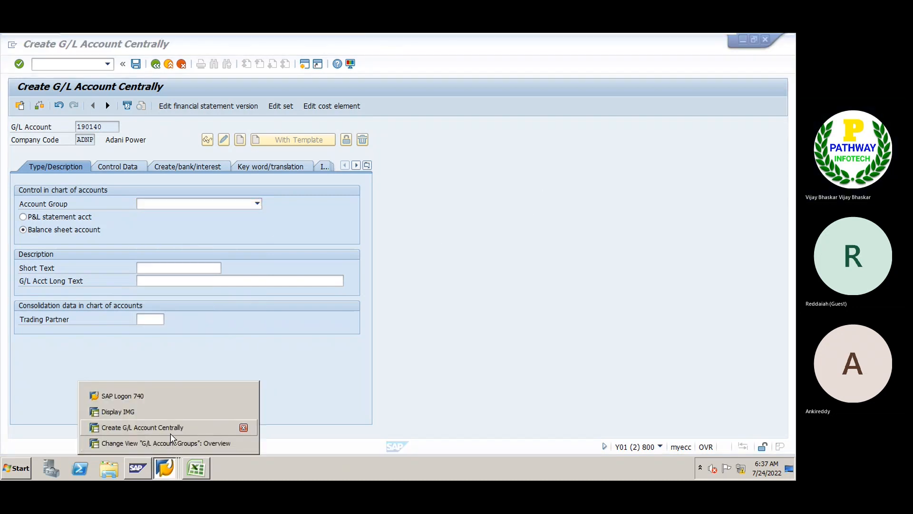
pyautogui.click(172, 429)
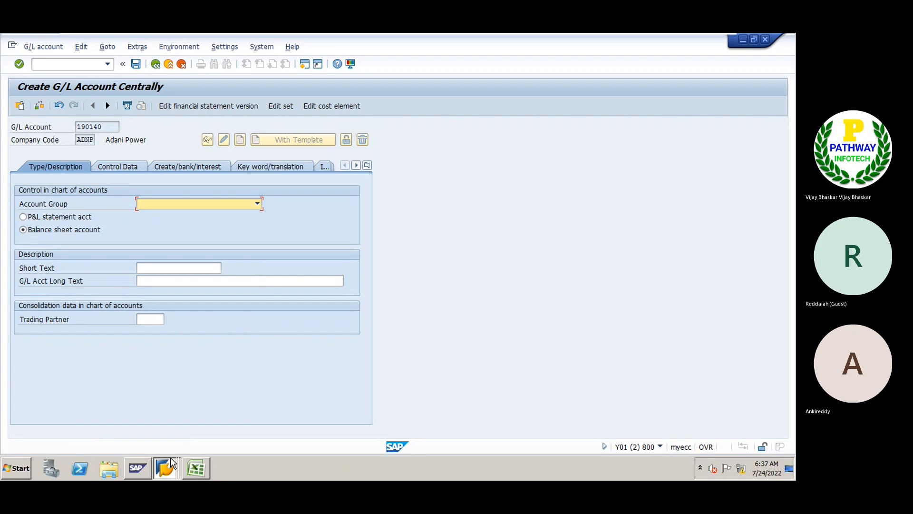
pyautogui.click(165, 468)
pyautogui.click(175, 443)
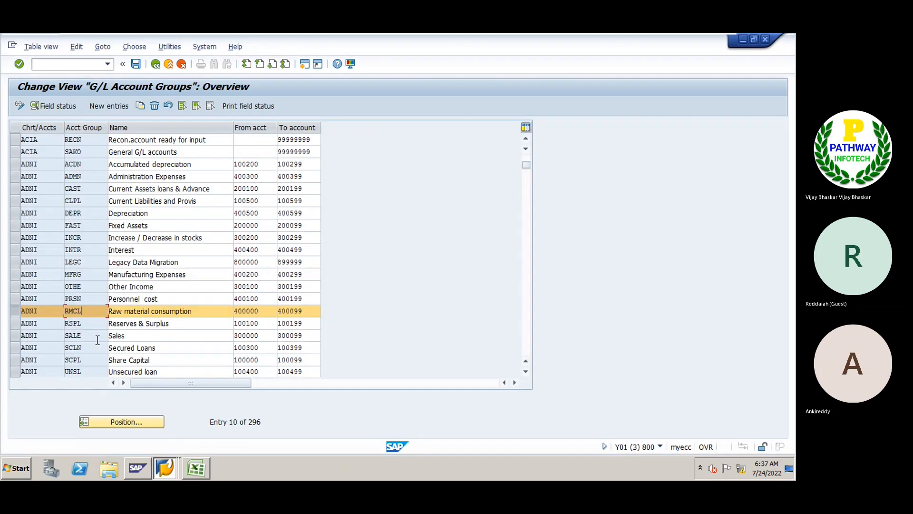
pyautogui.click(13, 312)
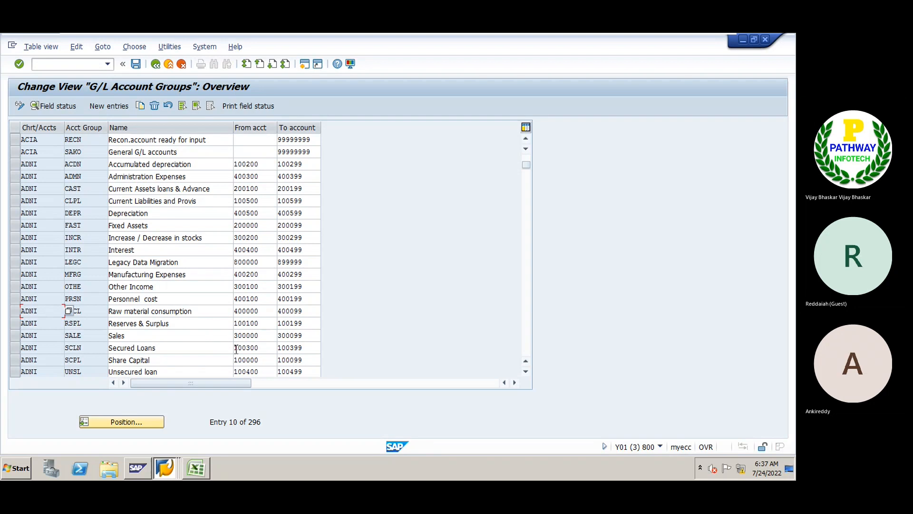
pyautogui.scroll(-1, 232, 356)
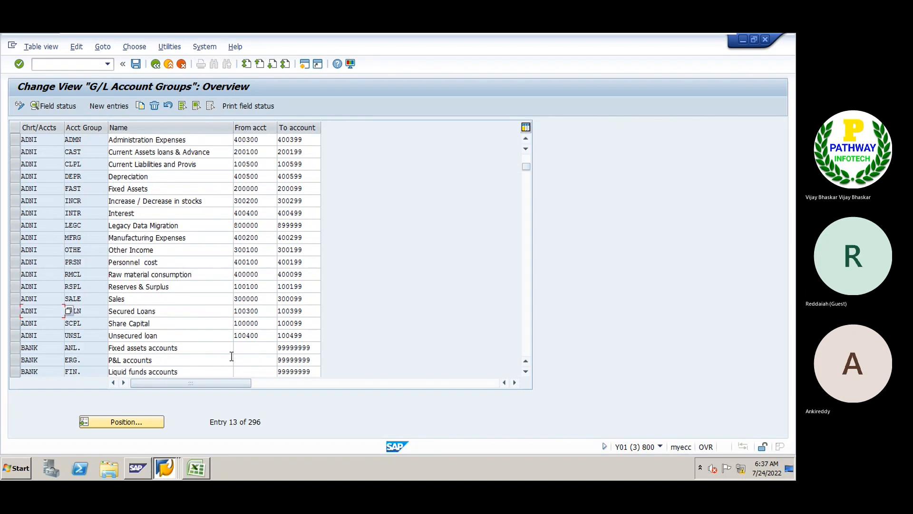
pyautogui.click(165, 468)
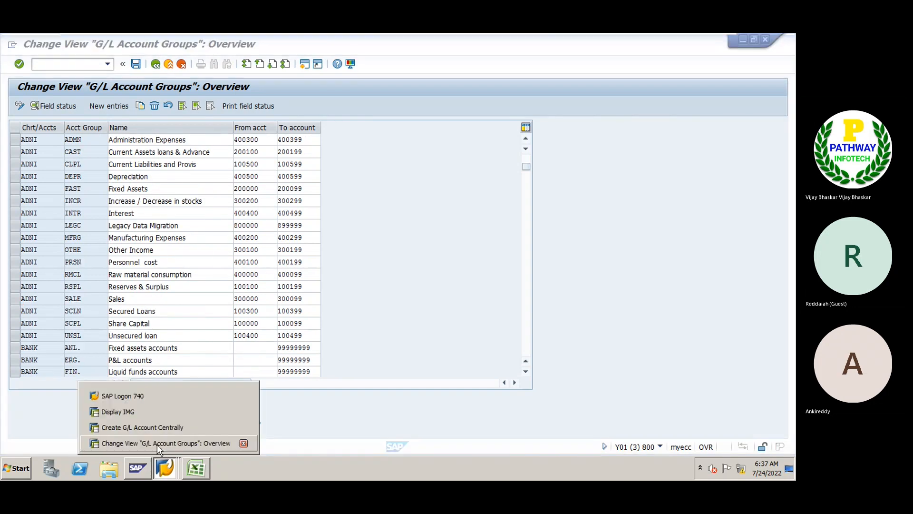
pyautogui.click(157, 444)
# Return to creating account 190140 and try to assign the account group Current Liabilities and Provis.
pyautogui.click(165, 467)
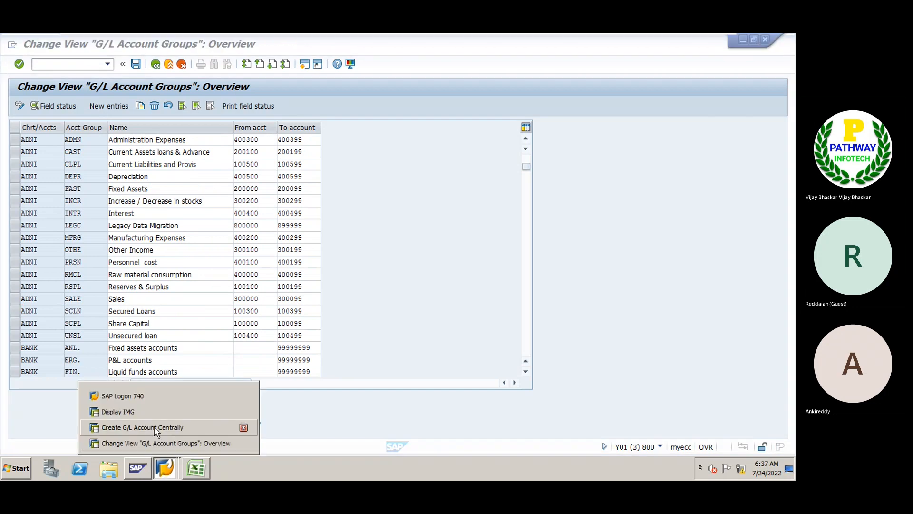
pyautogui.click(154, 426)
pyautogui.click(164, 204)
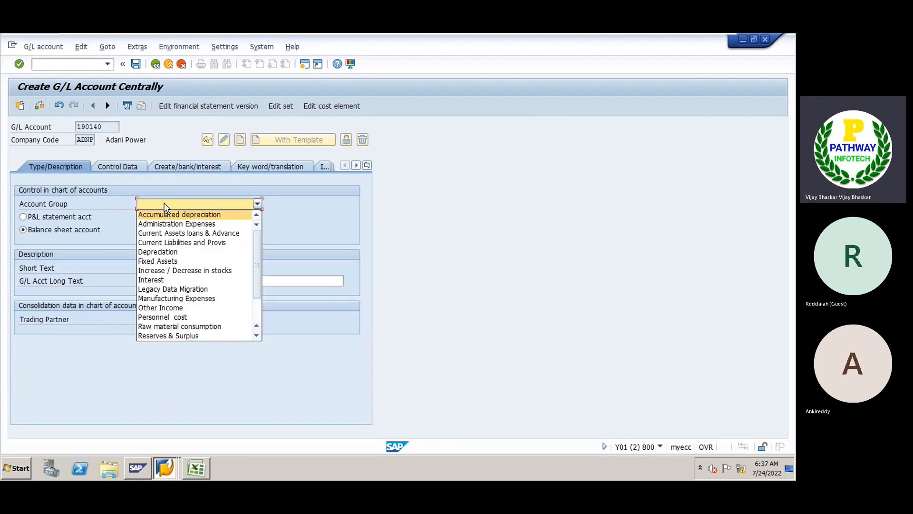
pyautogui.click(171, 243)
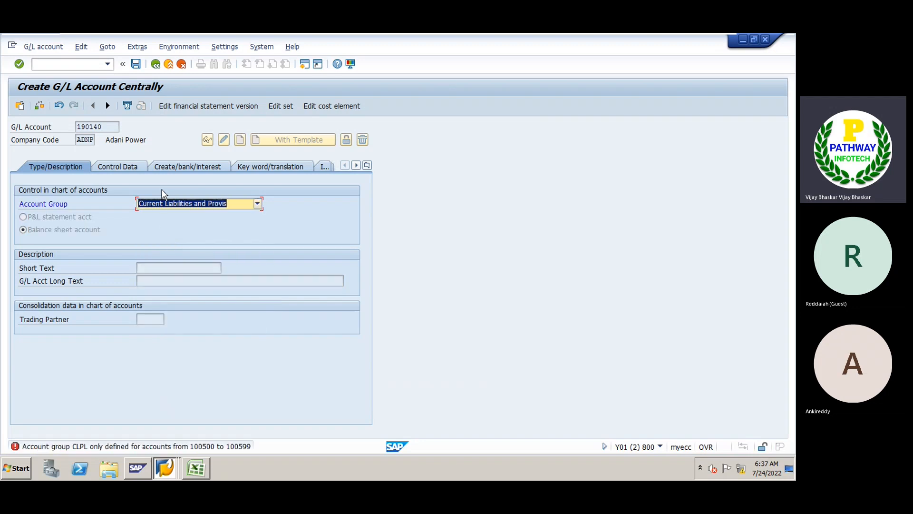
pyautogui.click(160, 205)
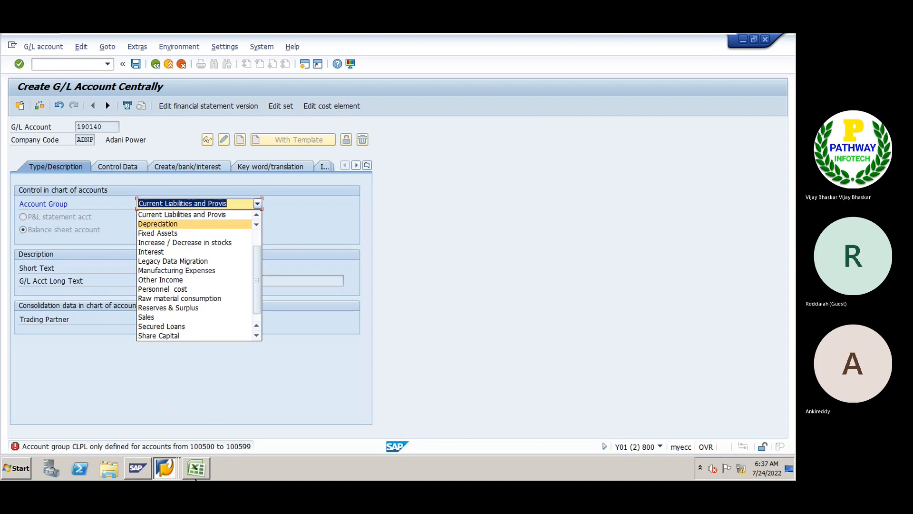
# Check the account number ranges of the ADNI groups in the G/L account groups overview, then return to the creation of account 190140.
pyautogui.moveTo(199, 475)
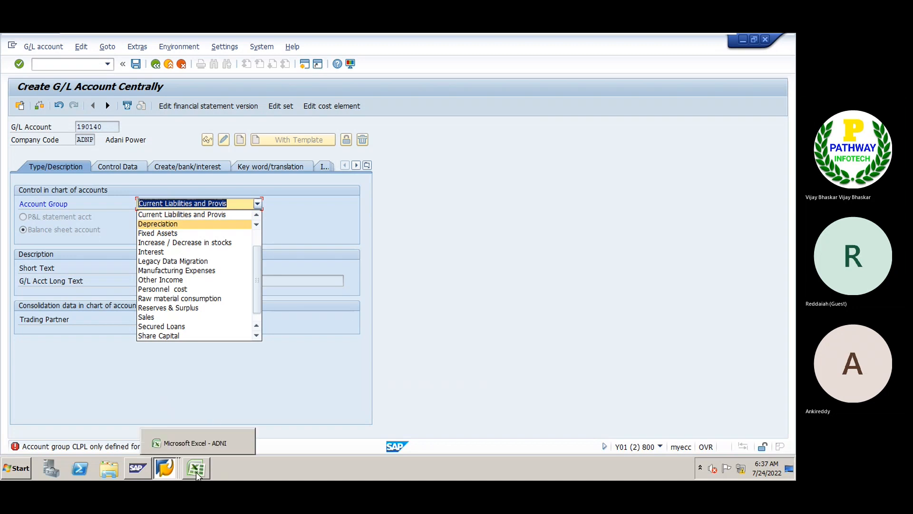
pyautogui.click(190, 443)
pyautogui.moveTo(137, 468)
pyautogui.click(171, 444)
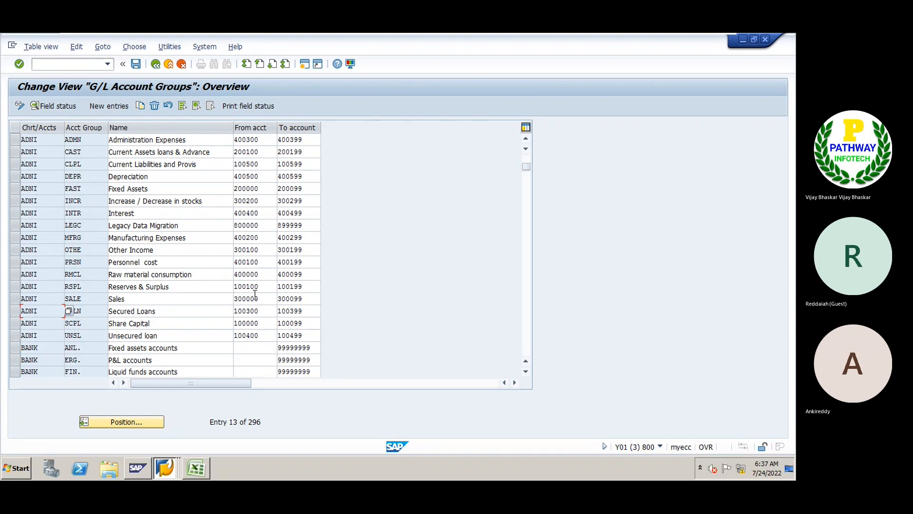
pyautogui.click(306, 286)
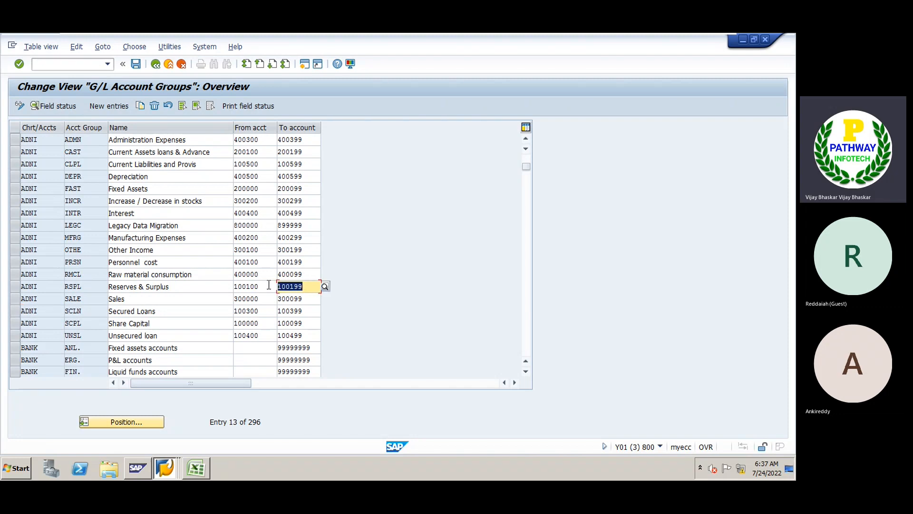
pyautogui.hotkey('alt', 'Tab')
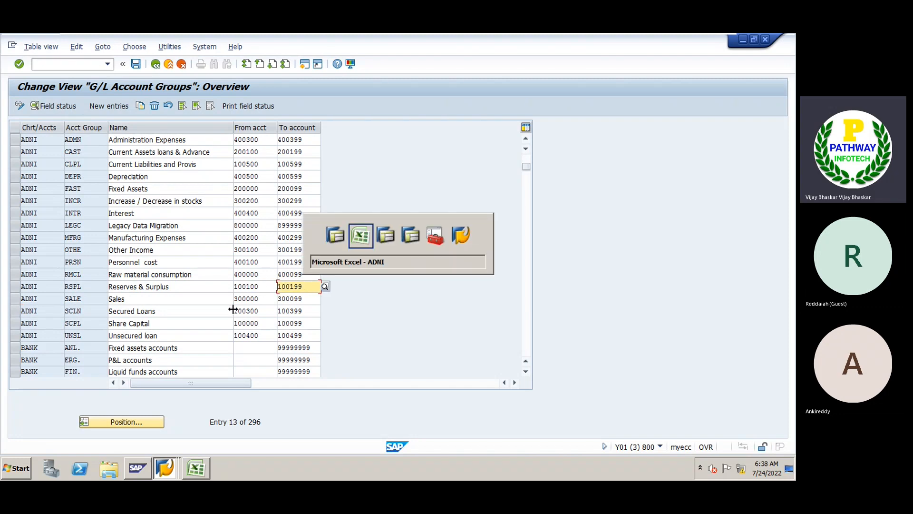
pyautogui.hotkey('alt', 'Tab')
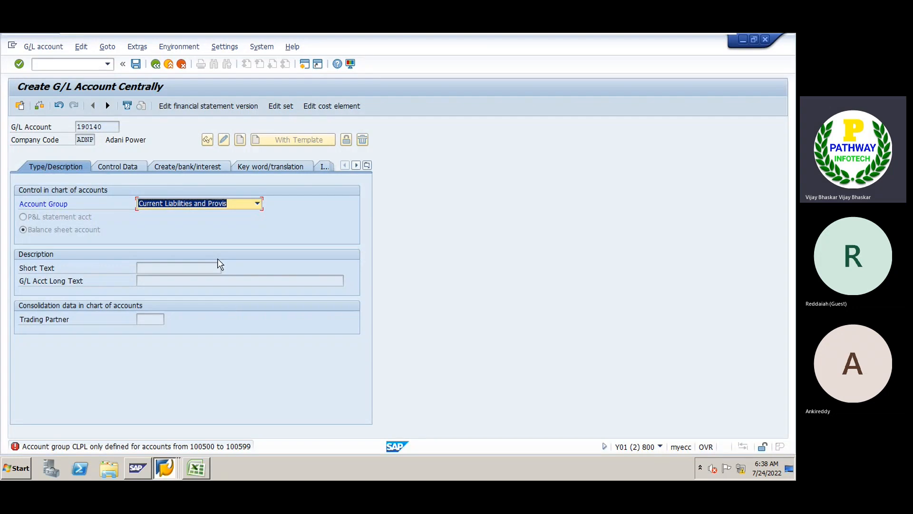
# Abandon the creation of account 190140 by restarting central G/L account maintenance with transaction FS00.
pyautogui.click(181, 64)
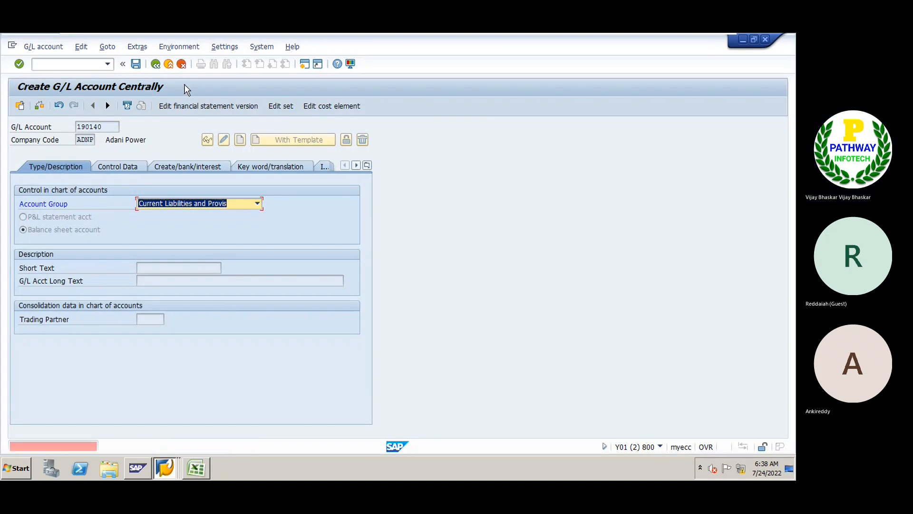
pyautogui.click(61, 63)
pyautogui.write('/')
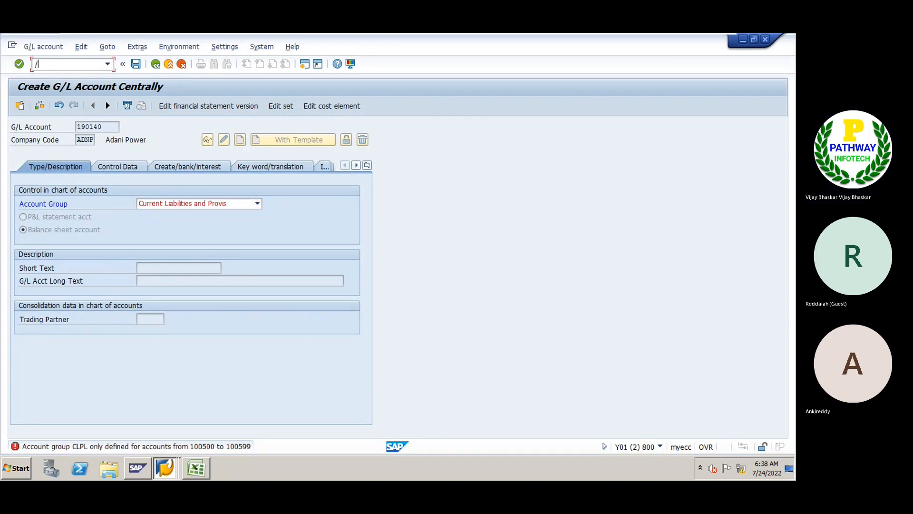
pyautogui.write('nfs00')
pyautogui.press('Return')
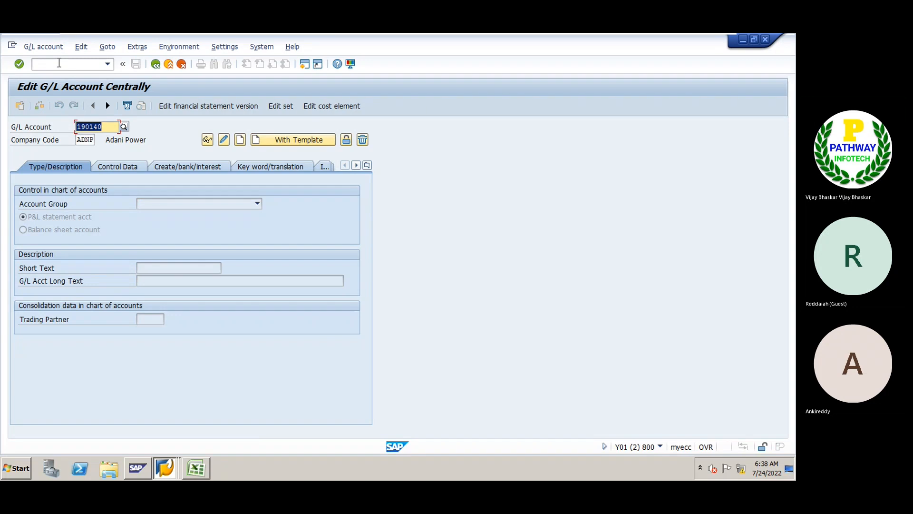
# Look up the number range of the Current Liabilities and Provis group and return to G/L account maintenance.
pyautogui.hotkey('alt', 'Tab')
pyautogui.hotkey('alt', 'Tab')
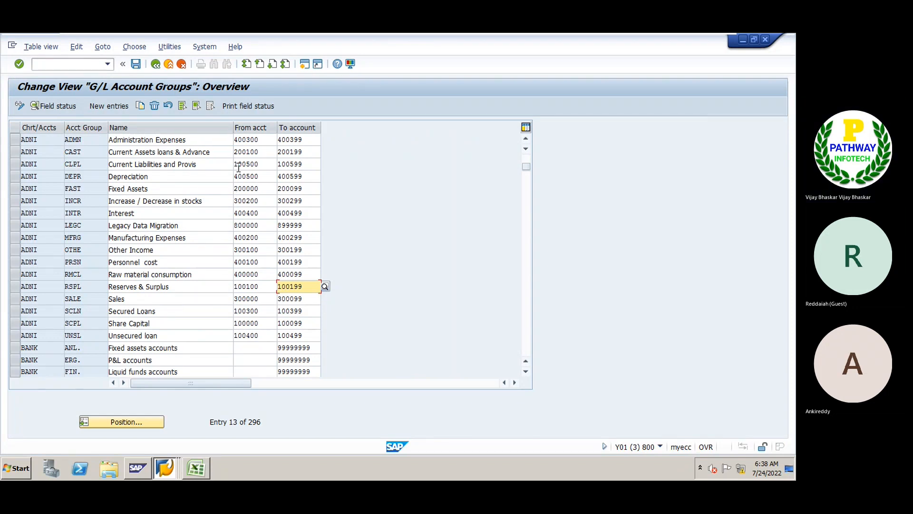
pyautogui.moveTo(210, 164); pyautogui.dragTo(102, 174)
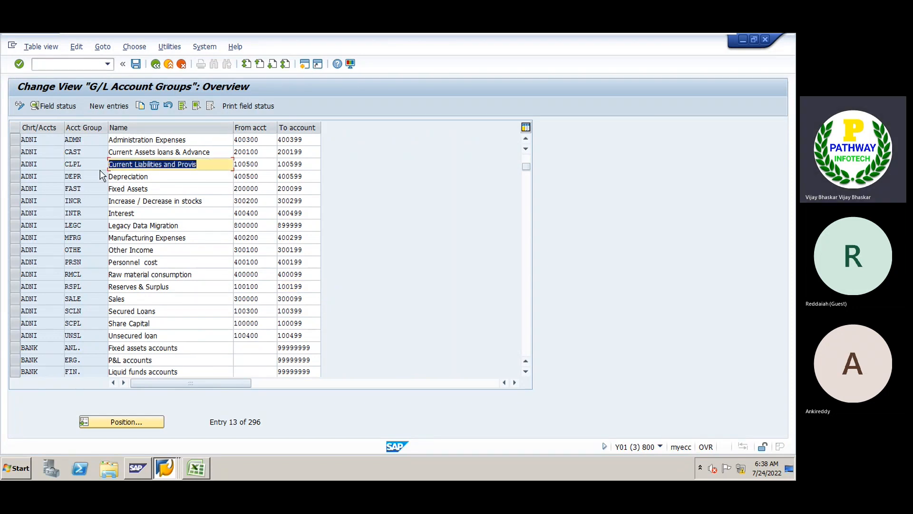
pyautogui.click(110, 168)
pyautogui.hotkey('alt', 'Tab')
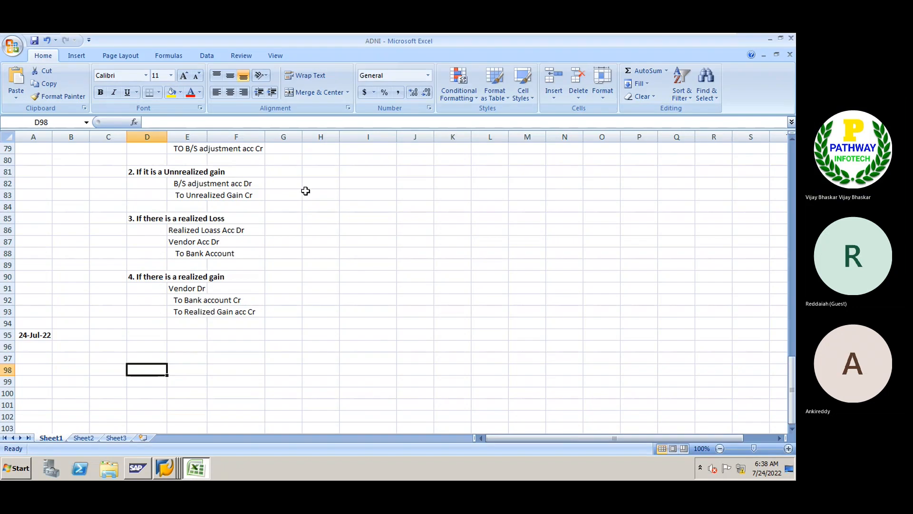
pyautogui.hotkey('alt', 'Tab')
pyautogui.hotkey('alt', 'Tab')
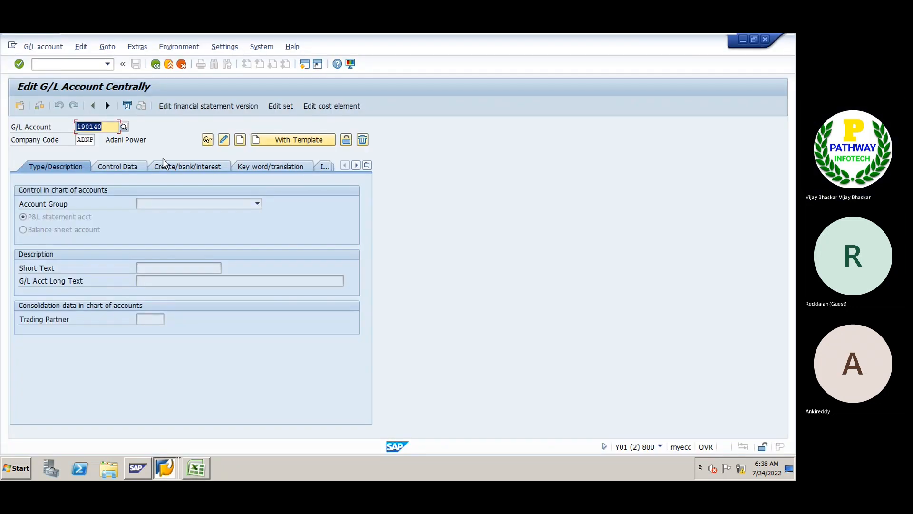
# Start creating G/L account 100540 in ADNP as a balance sheet account in the group Current Liabilities and Provis.
pyautogui.write('100')
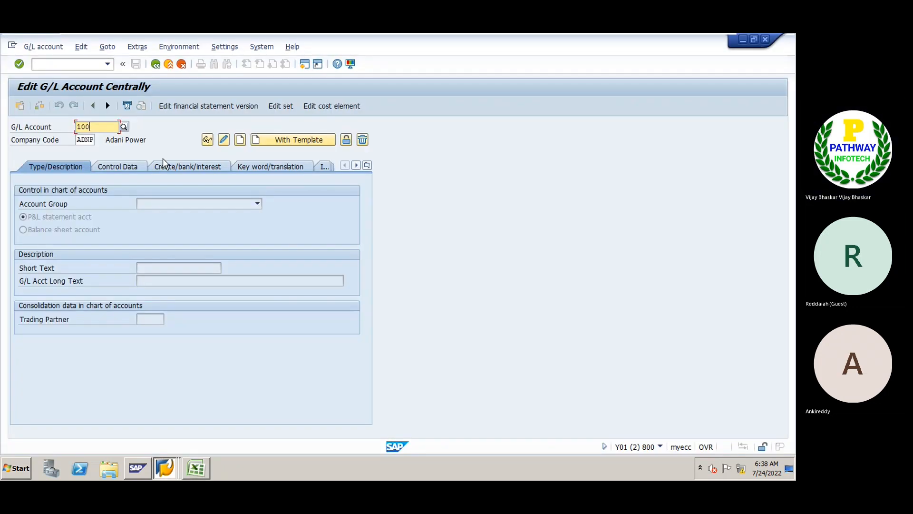
pyautogui.hotkey('alt', 'Tab')
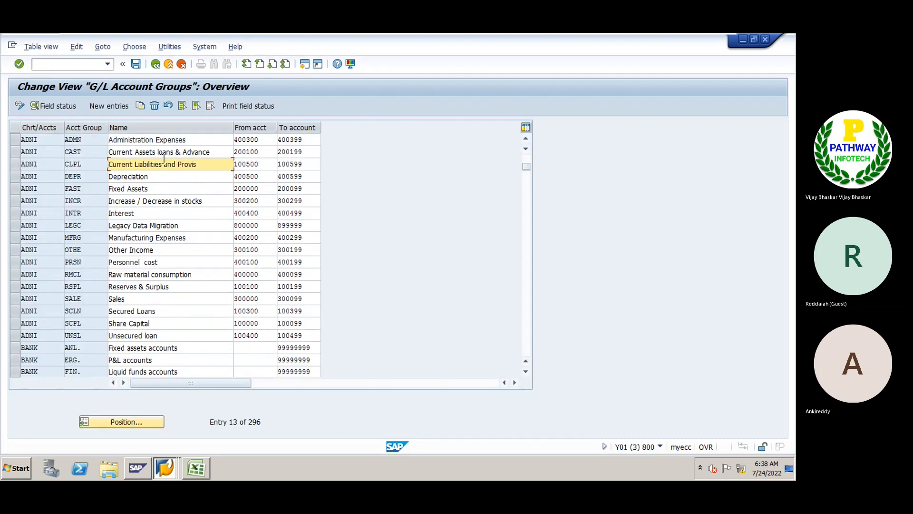
pyautogui.hotkey('alt', 'Tab')
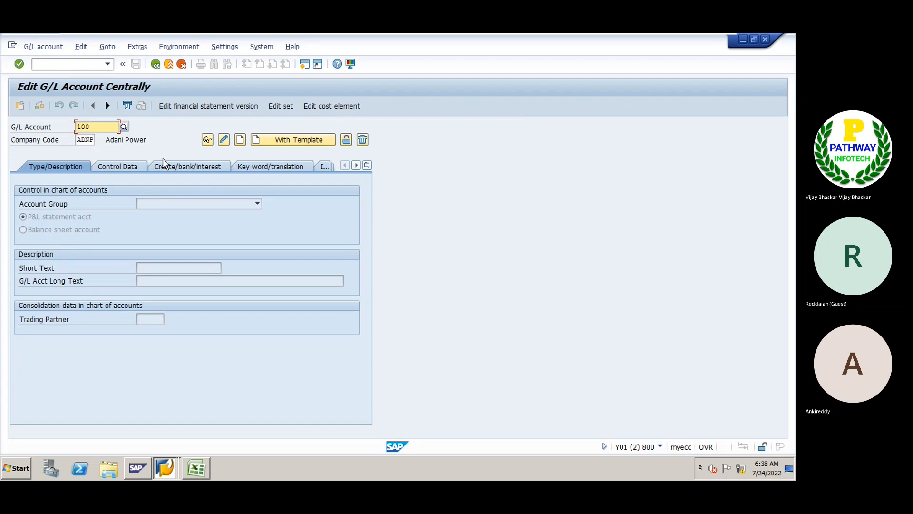
pyautogui.write('100540')
pyautogui.press('Tab')
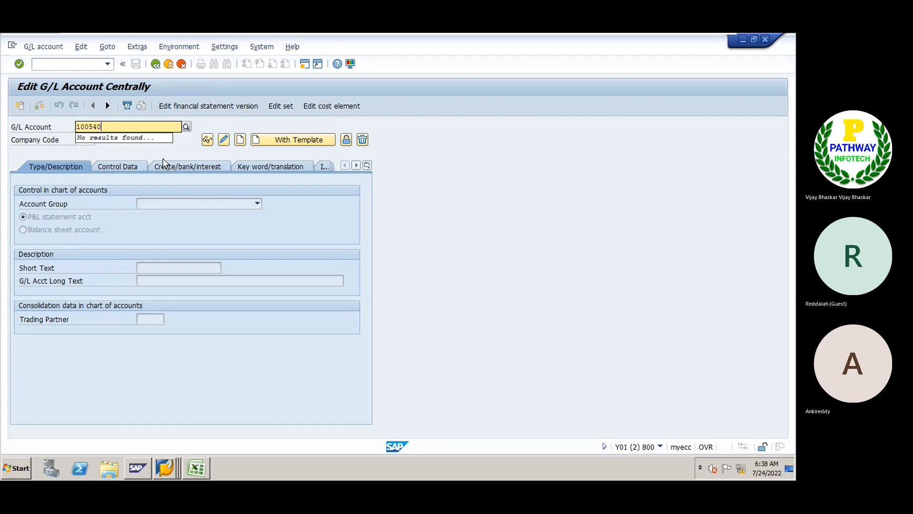
pyautogui.click(240, 139)
pyautogui.click(34, 230)
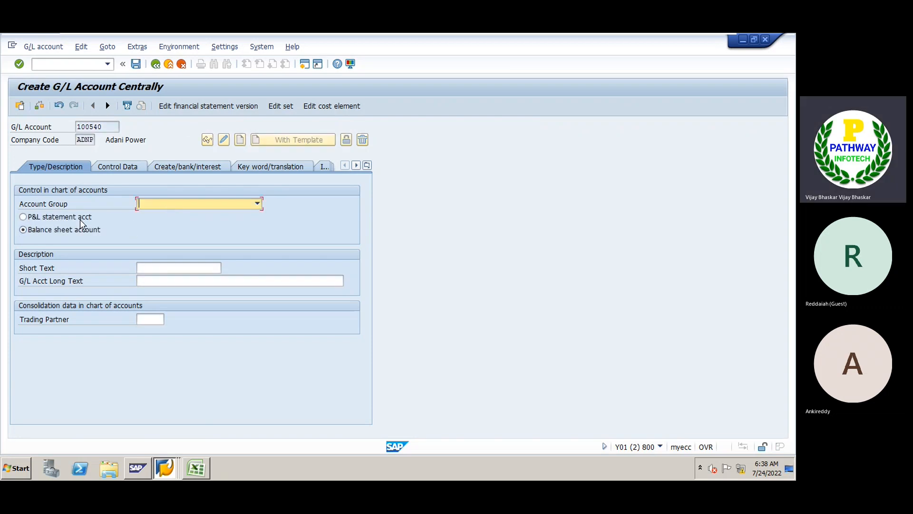
pyautogui.click(151, 203)
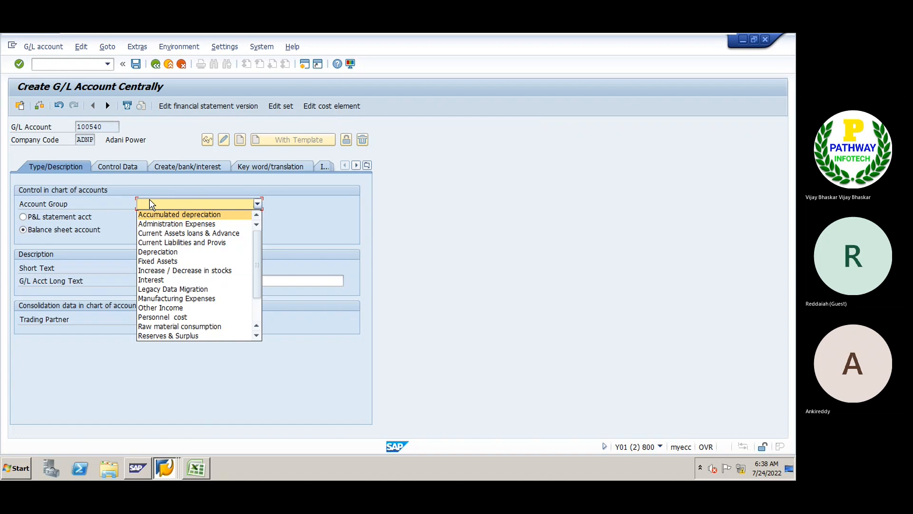
pyautogui.click(163, 243)
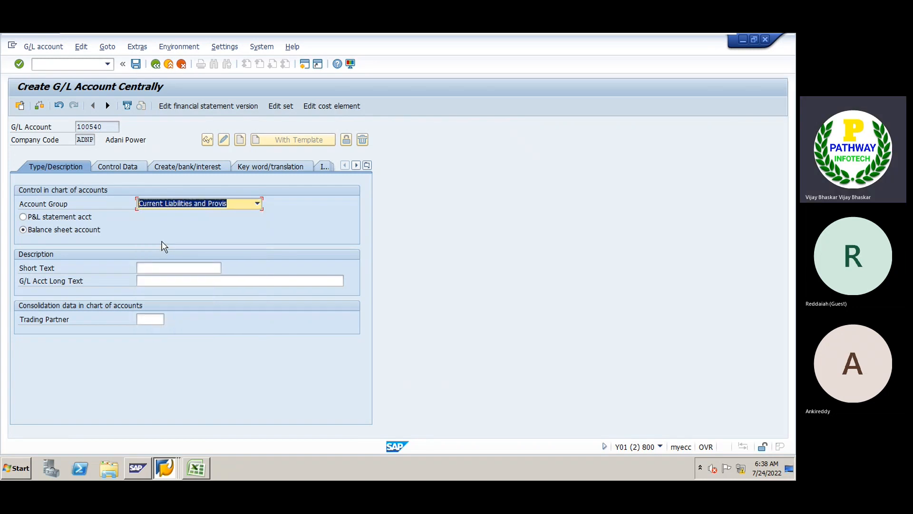
# Enter Valuation Adju A/C as the short text of account 100540.
pyautogui.click(154, 267)
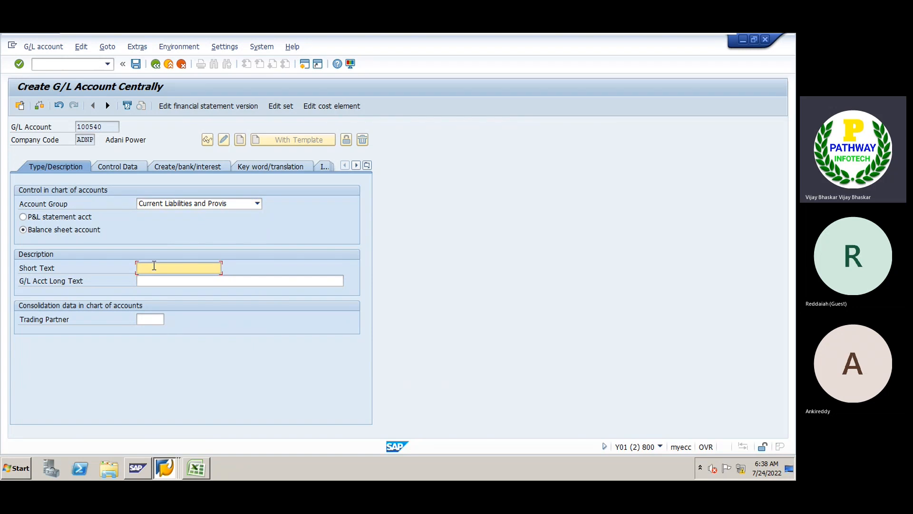
pyautogui.write('Valua')
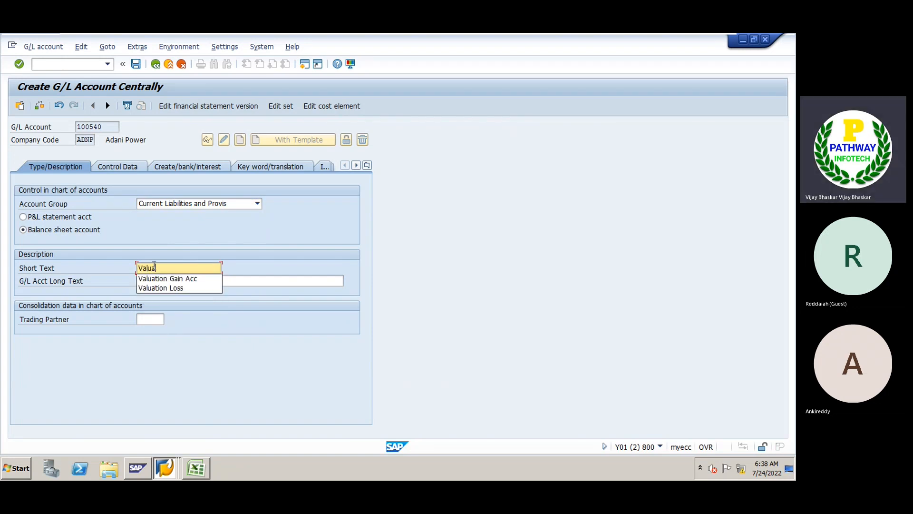
pyautogui.write('tion Adju')
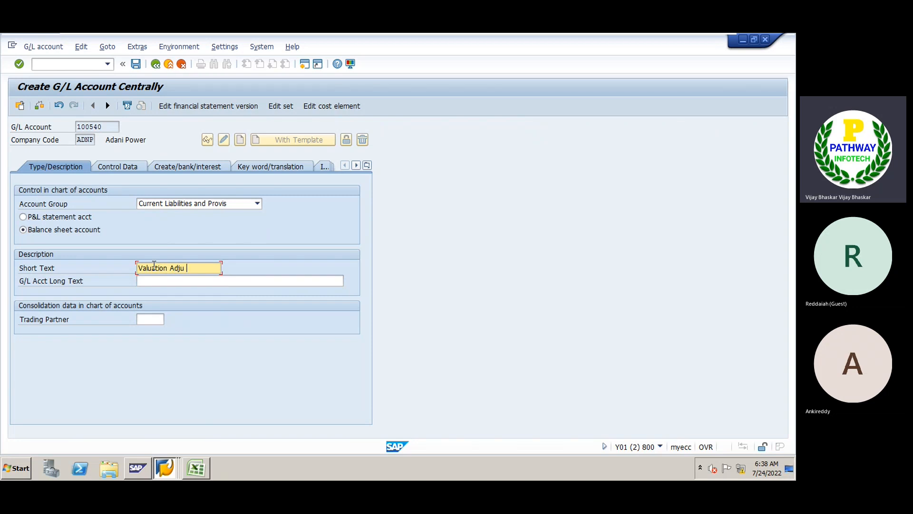
pyautogui.write(' A/C')
# Copy the short text into the long text of account 100540 and expand it to Valuation Adjustment Account.
pyautogui.moveTo(220, 269); pyautogui.dragTo(118, 269)
pyautogui.hotkey('ctrl', 'c')
pyautogui.click(148, 280)
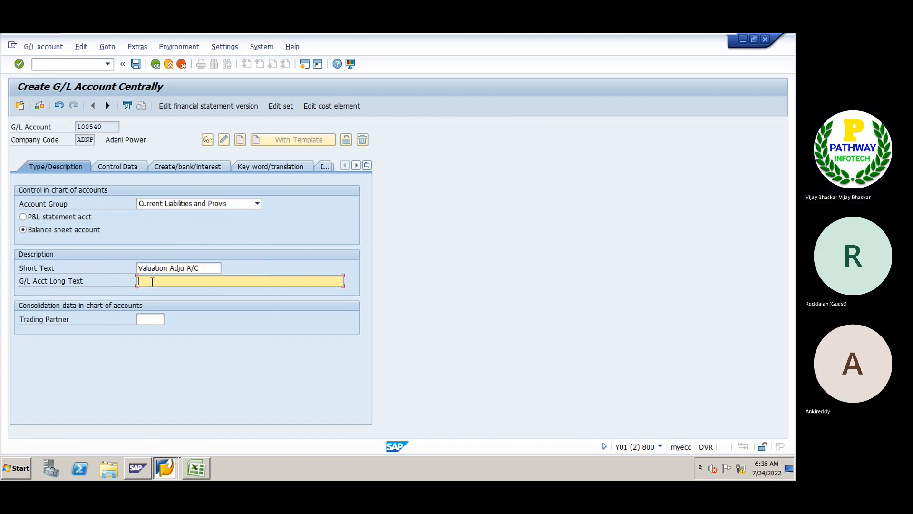
pyautogui.hotkey('ctrl', 'v')
pyautogui.press('BackSpace')
pyautogui.press('BackSpace')
pyautogui.write('ccount')
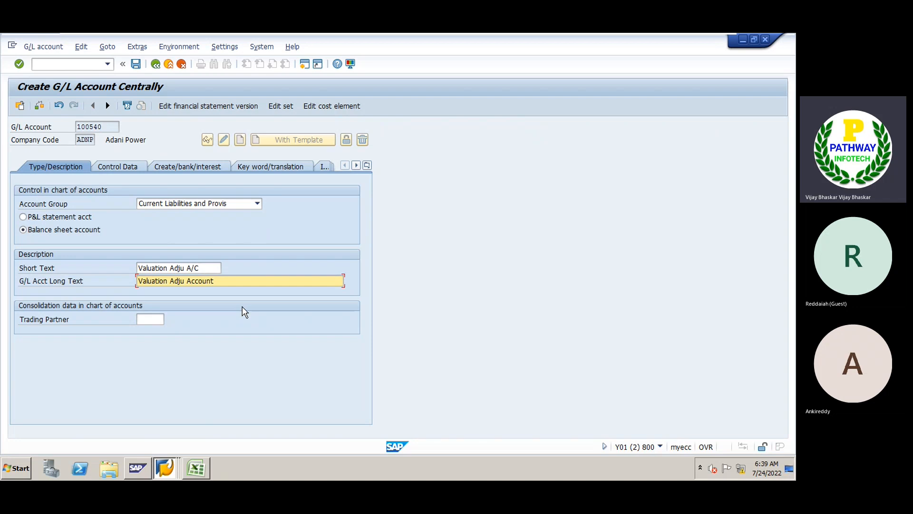
pyautogui.click(184, 281)
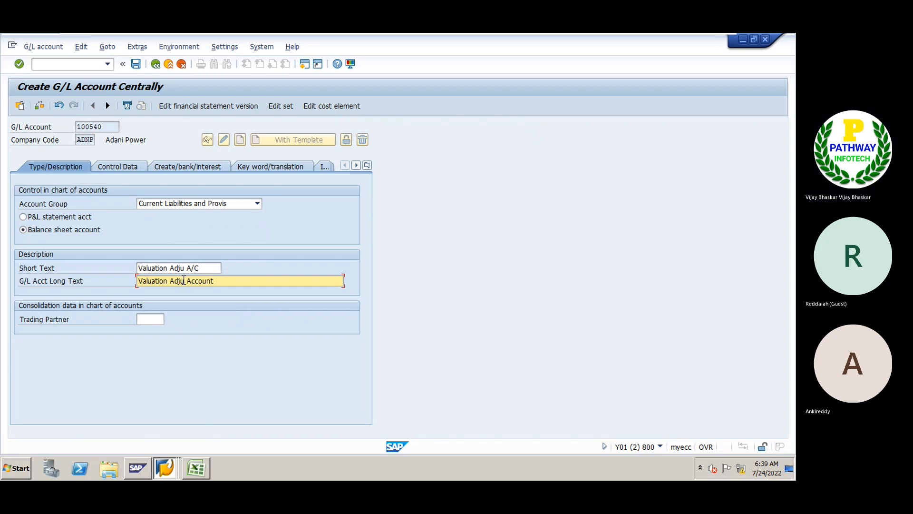
pyautogui.write('stment')
# In the control data of account 100540, enable balances only in local currency, choose a sort key and enable line item display.
pyautogui.click(120, 163)
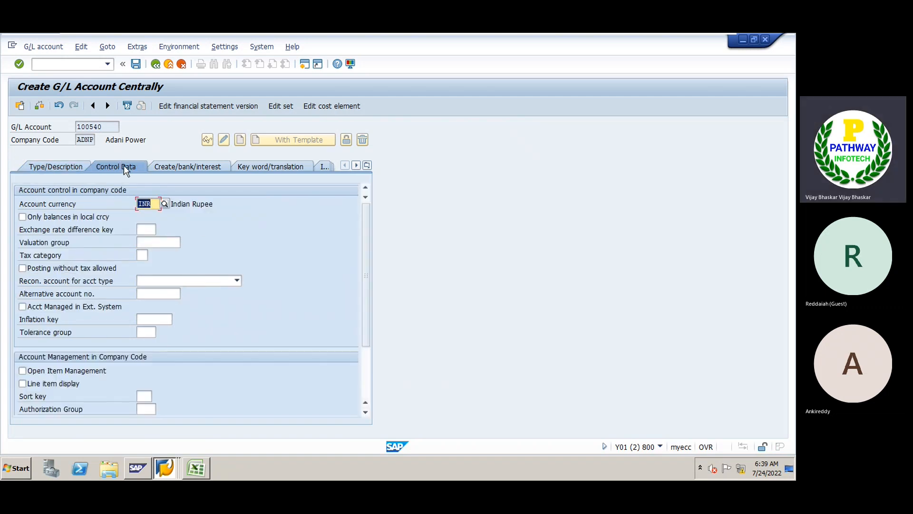
pyautogui.click(63, 217)
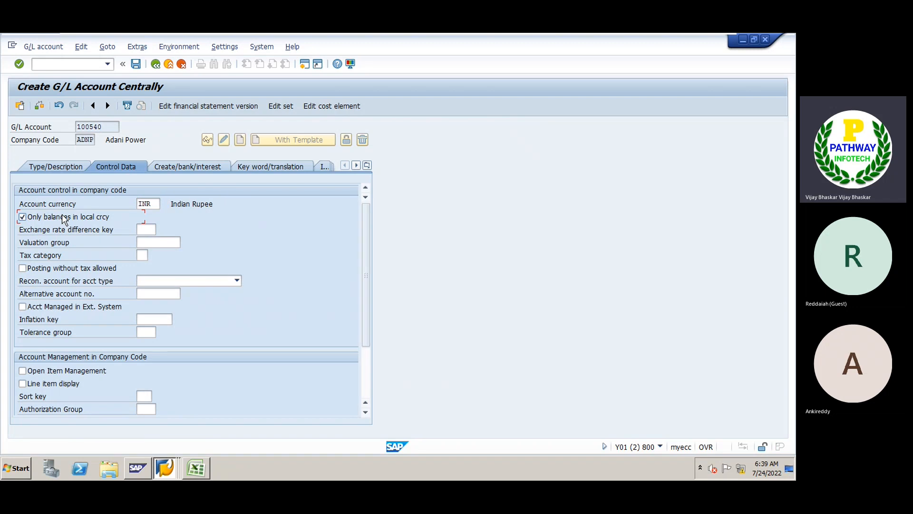
pyautogui.click(142, 395)
pyautogui.click(144, 407)
pyautogui.click(72, 384)
# Assign field status group G001 to account 100540 and save the account.
pyautogui.click(186, 167)
pyautogui.click(145, 203)
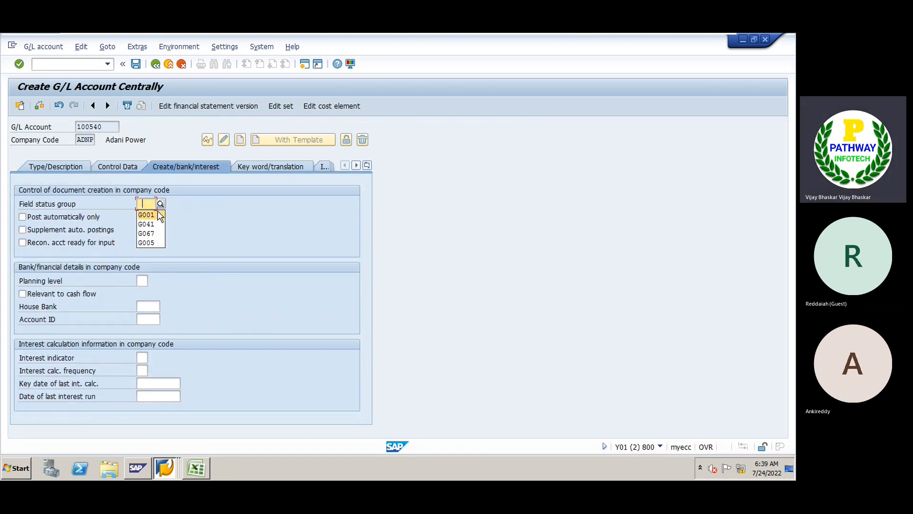
pyautogui.click(156, 216)
pyautogui.press('Return')
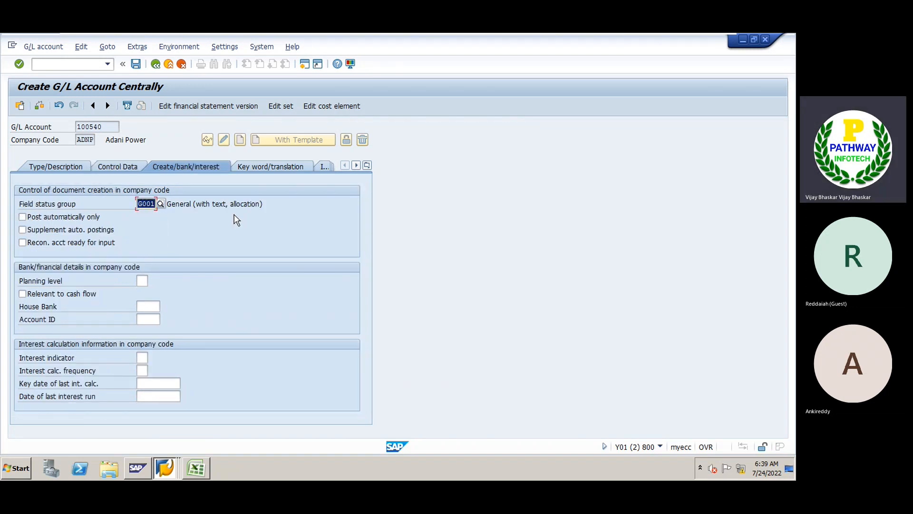
pyautogui.hotkey('ctrl', 's')
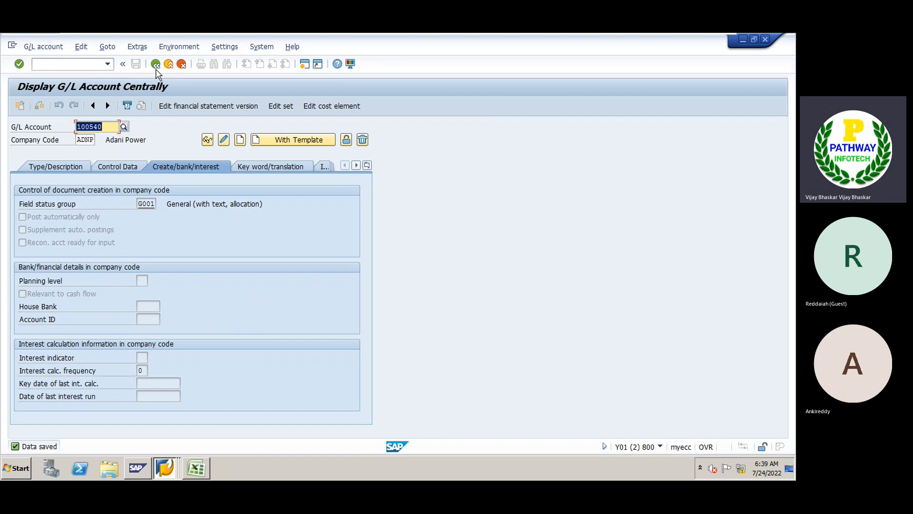
# Open the account determination for open item exchange rate differences in chart of accounts ADNI and start a new entry.
pyautogui.click(69, 63)
pyautogui.write('/b')
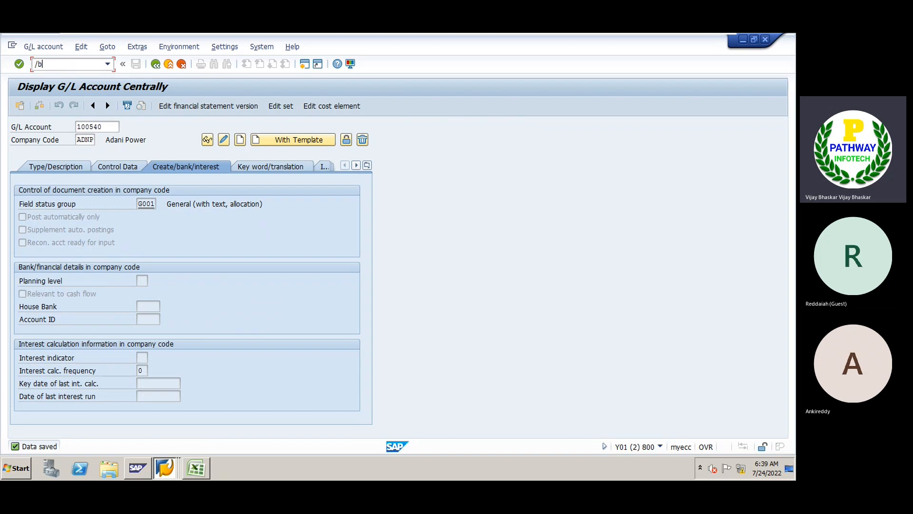
pyautogui.press('BackSpace')
pyautogui.write('nob')
pyautogui.write('d4')
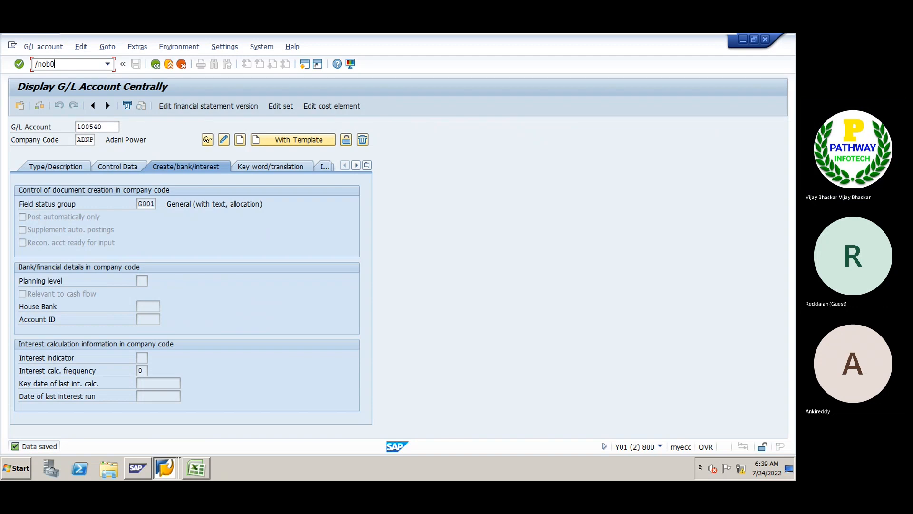
pyautogui.press('Return')
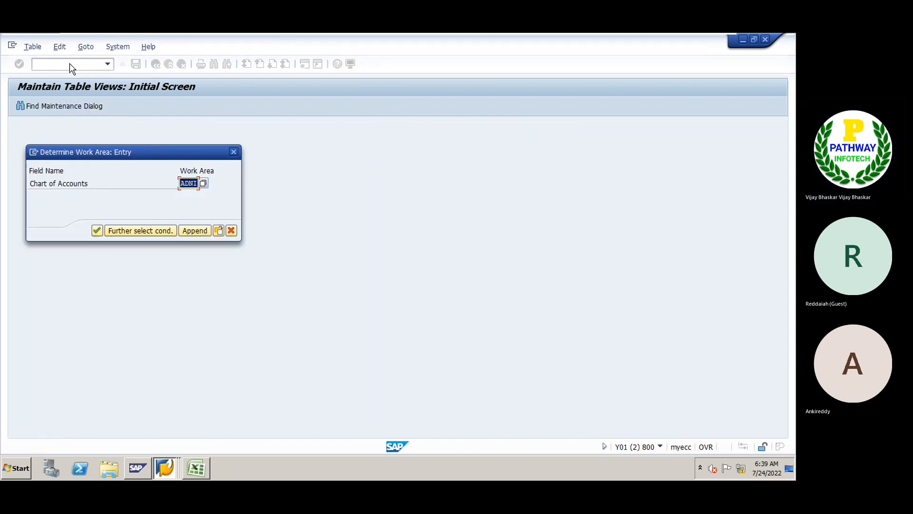
pyautogui.press('Return')
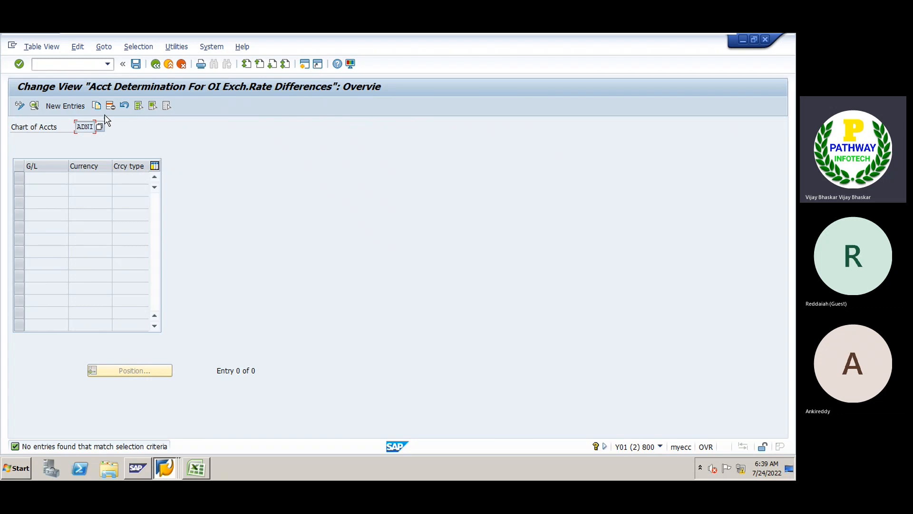
pyautogui.click(62, 106)
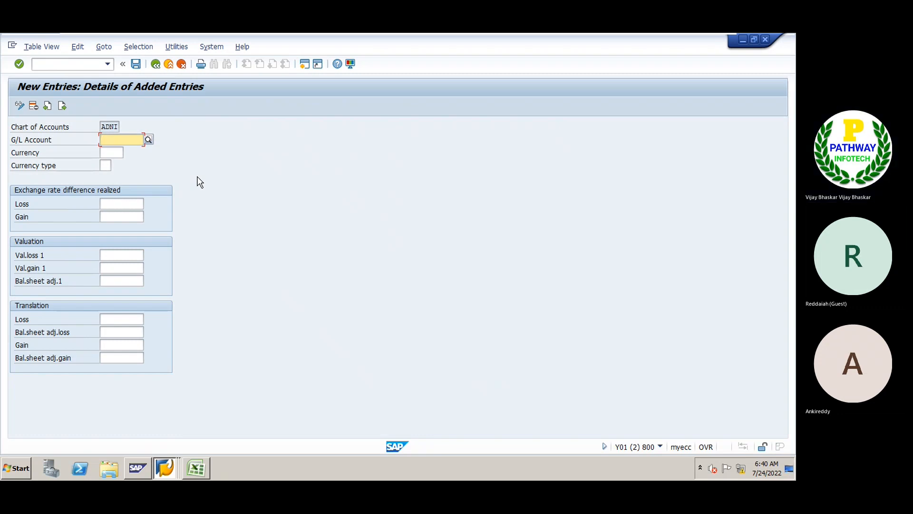
# Switch to the other SAP session showing the G/L account groups and run transaction /nfs00.
pyautogui.click(165, 468)
pyautogui.click(165, 442)
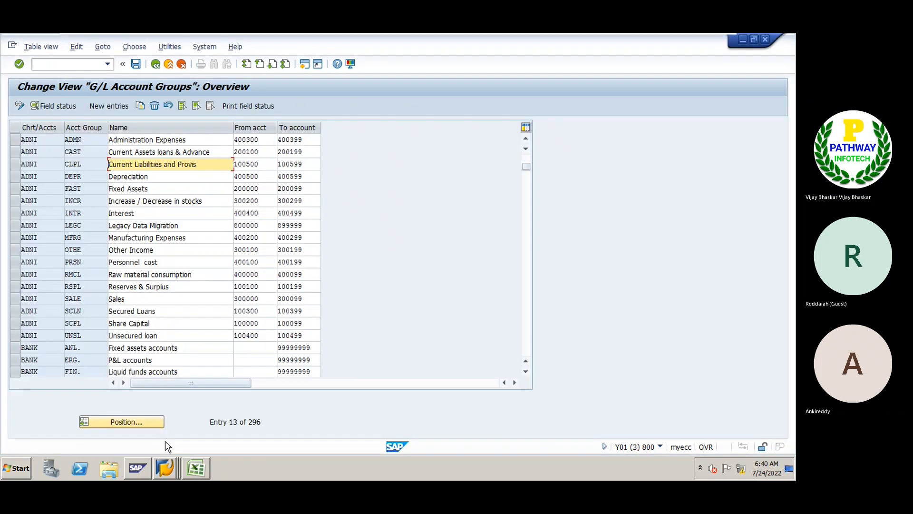
pyautogui.click(76, 66)
pyautogui.write('/')
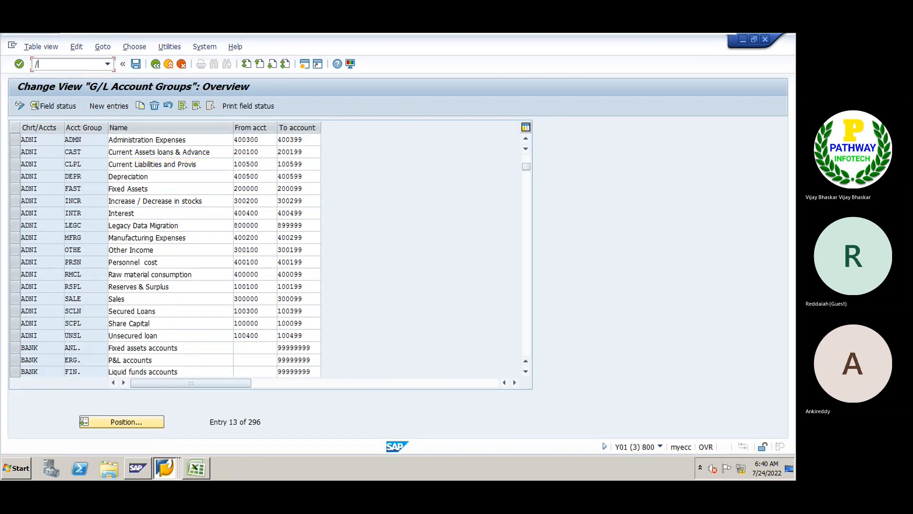
pyautogui.write('nfs00')
pyautogui.press('Return')
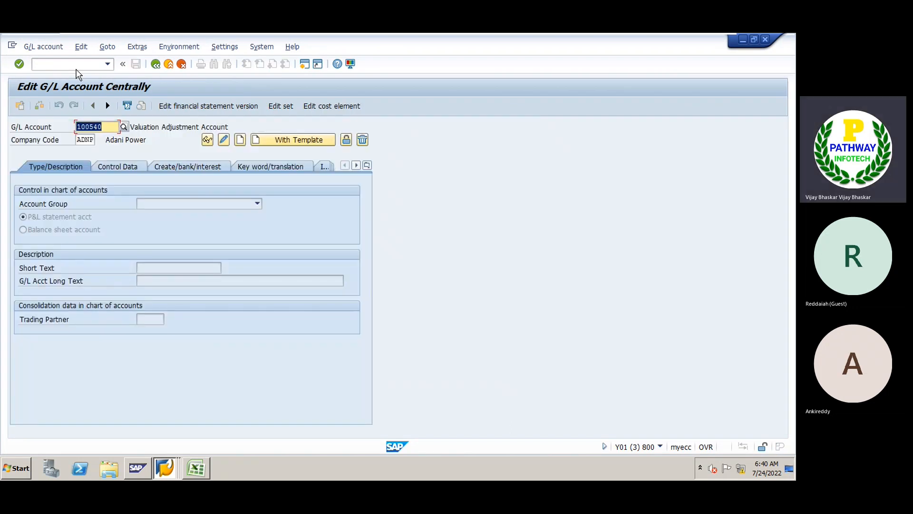
# Check the existing G/L accounts in chart of accounts ADNI and start creating account 100503 in company code ADNP.
pyautogui.click(123, 126)
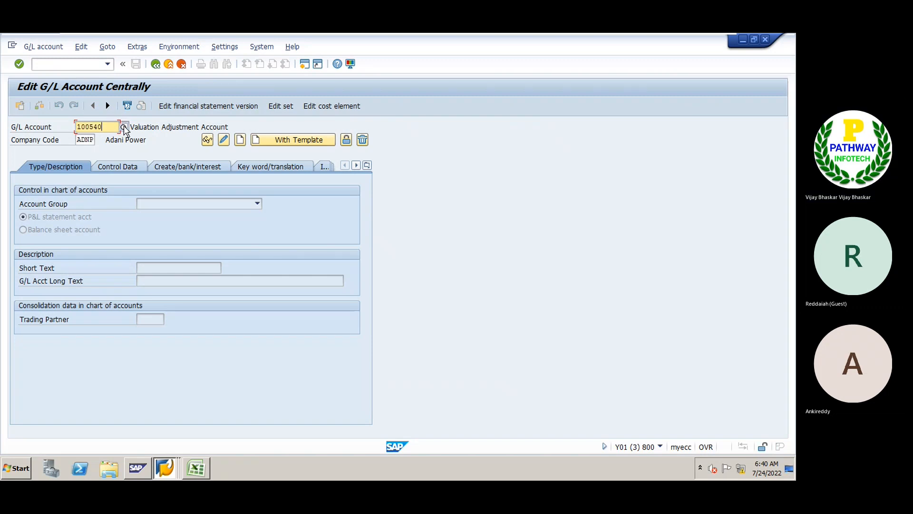
pyautogui.click(394, 324)
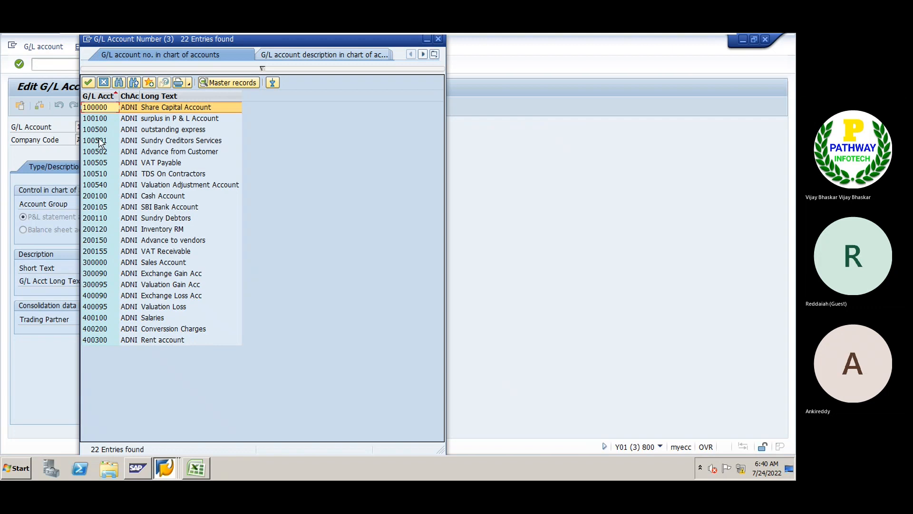
pyautogui.click(161, 129)
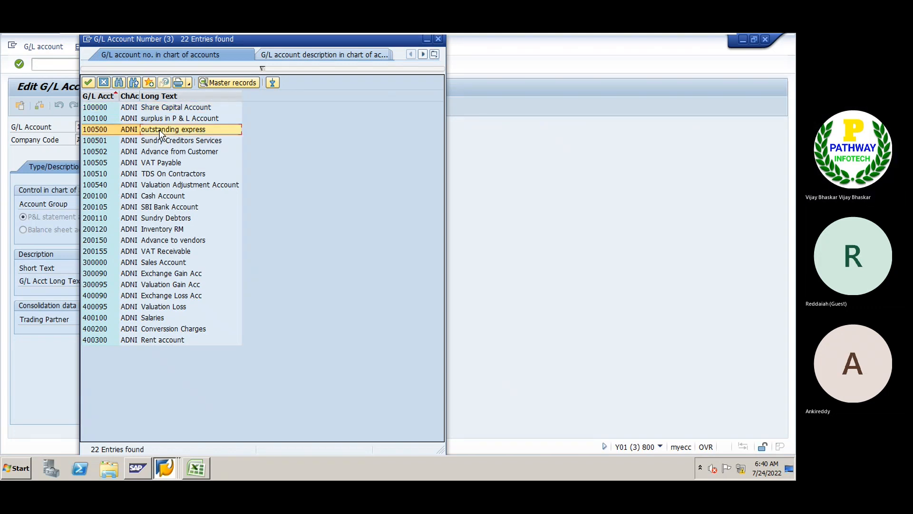
pyautogui.click(149, 141)
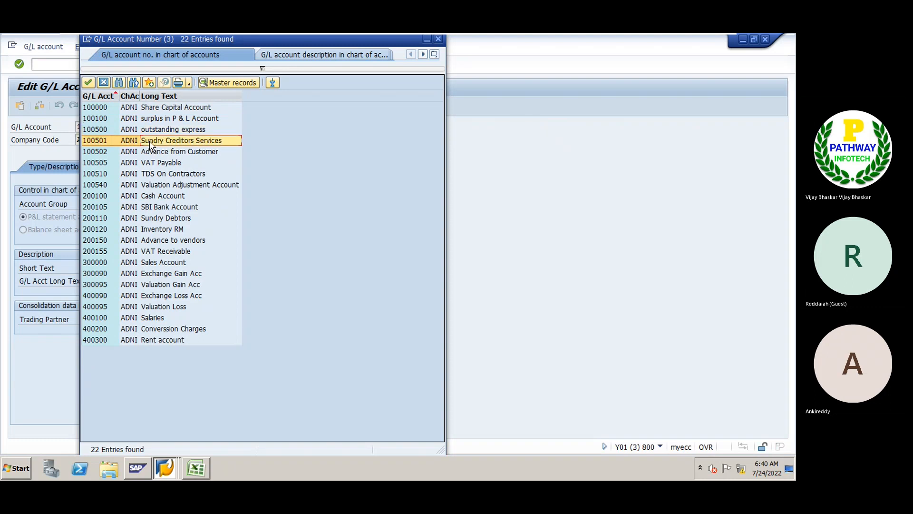
pyautogui.click(148, 153)
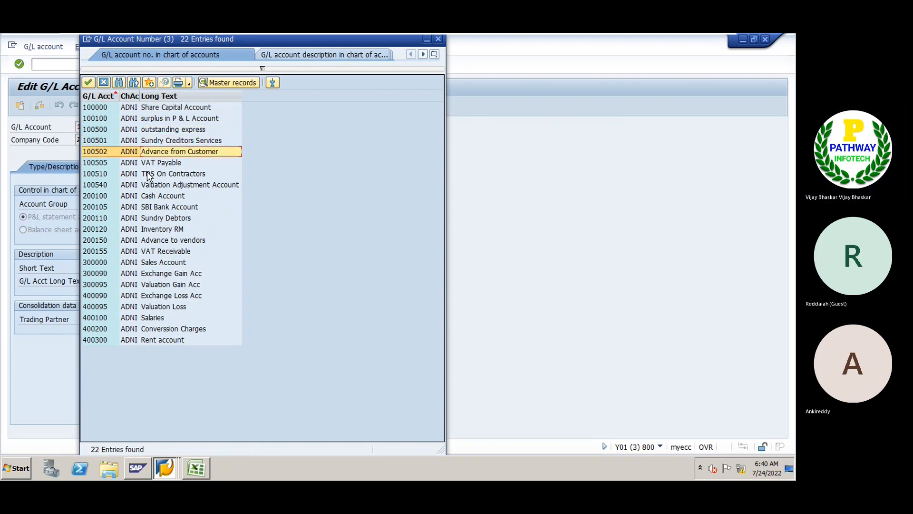
pyautogui.click(438, 39)
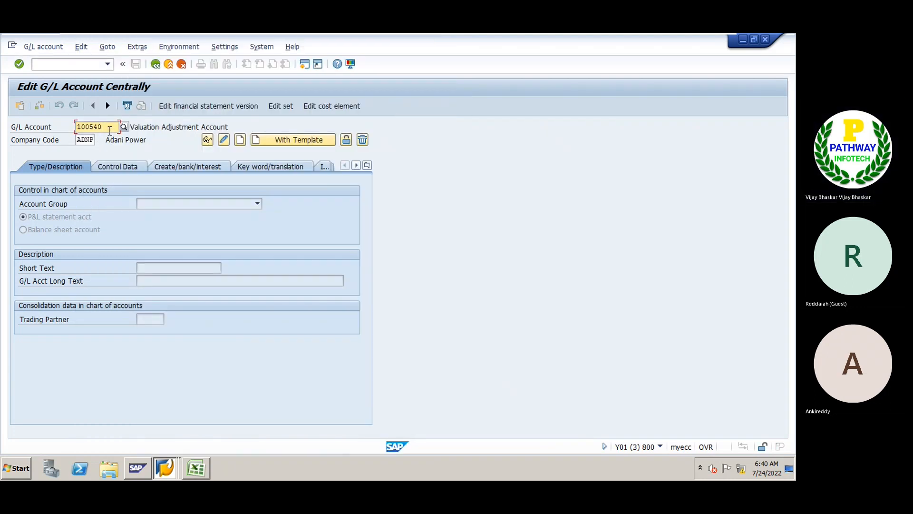
pyautogui.press('BackSpace')
pyautogui.press('BackSpace')
pyautogui.write('03')
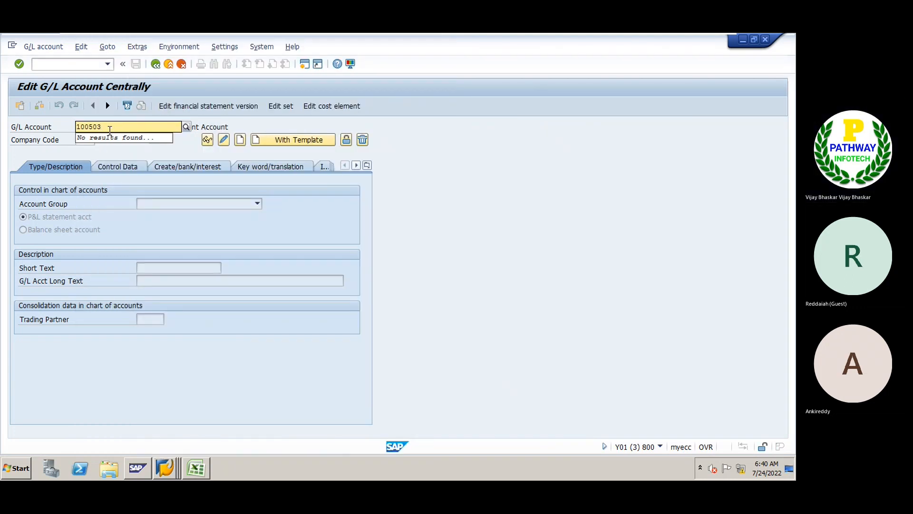
pyautogui.press('Return')
pyautogui.click(240, 139)
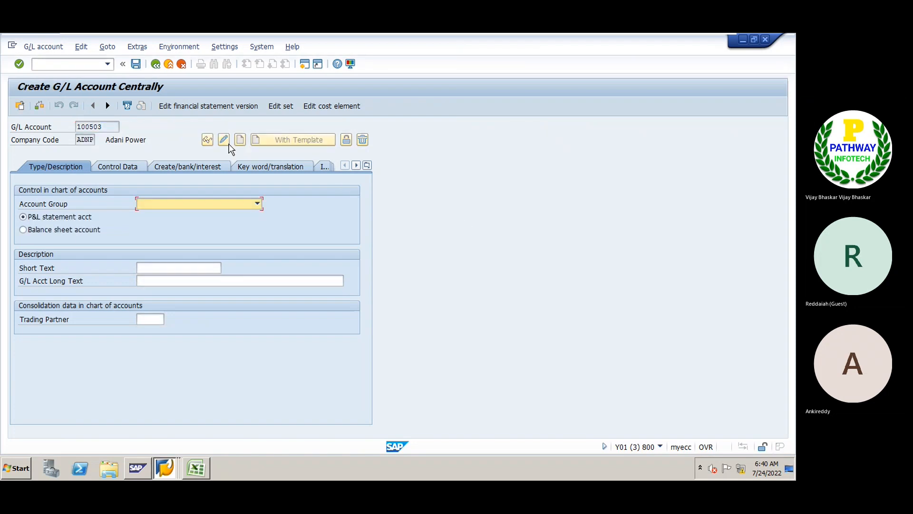
# Define account 100503 as a balance sheet account in account group Current Liabilities and Provis.
pyautogui.click(56, 230)
pyautogui.click(152, 204)
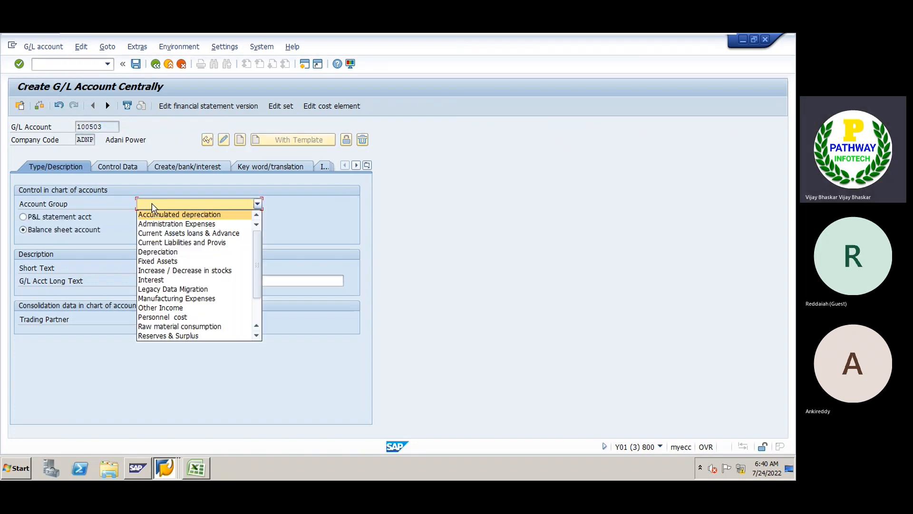
pyautogui.click(160, 243)
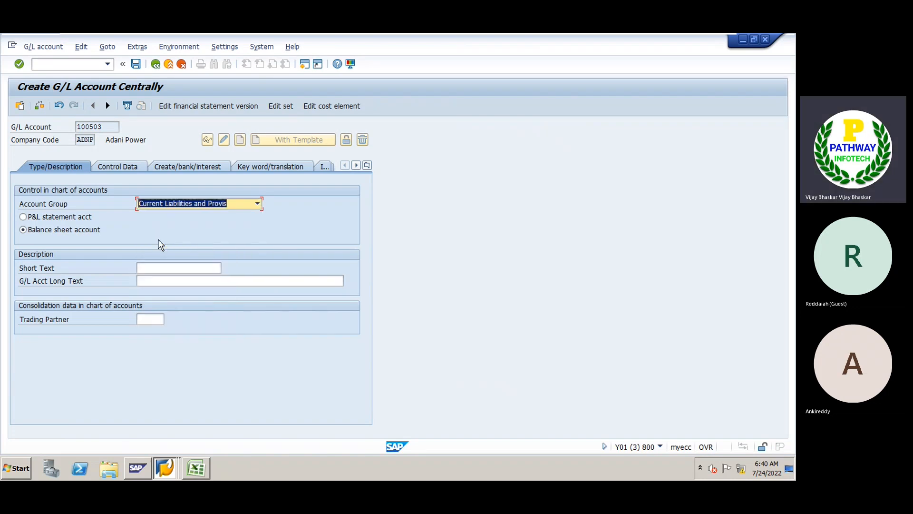
# Enter JP MOrgan Term loan as the short text of account 100503 and copy it into the long text.
pyautogui.click(155, 269)
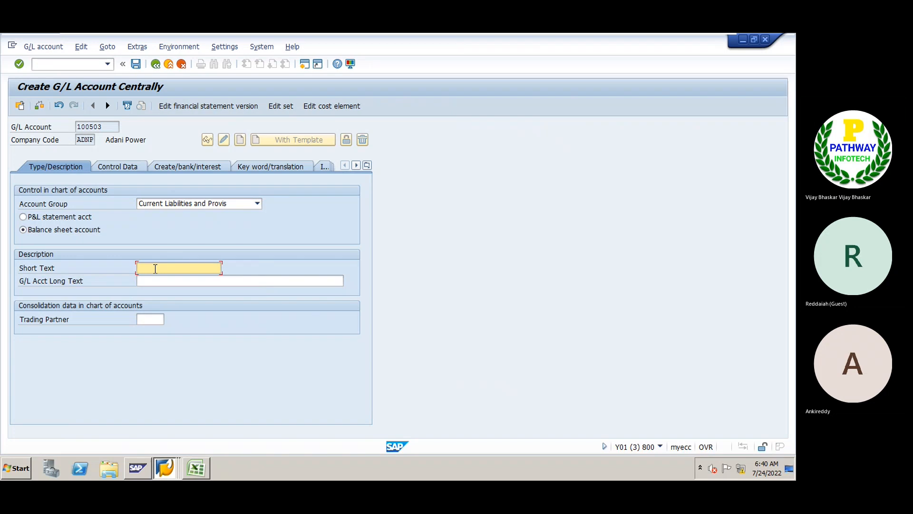
pyautogui.write('JP Morgan Term loan')
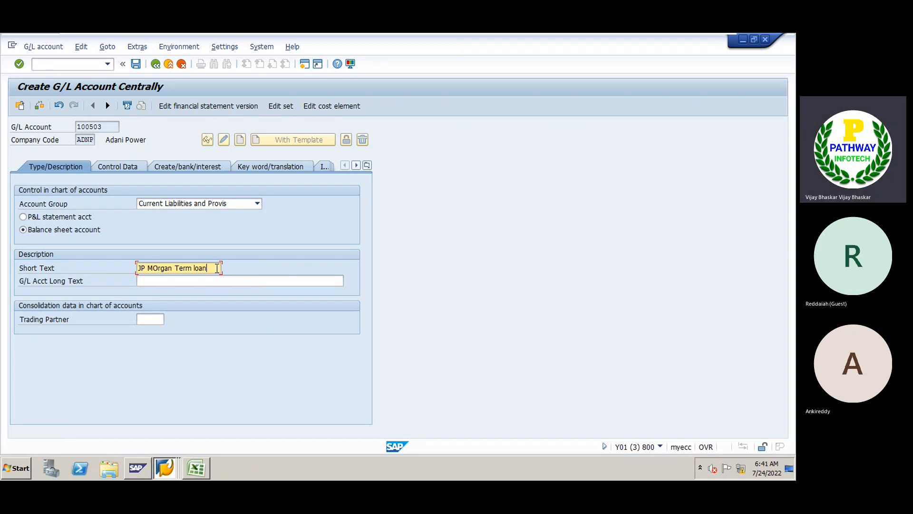
pyautogui.moveTo(217, 268); pyautogui.dragTo(128, 270)
pyautogui.hotkey('ctrl', 'c')
pyautogui.click(151, 282)
pyautogui.hotkey('ctrl', 'v')
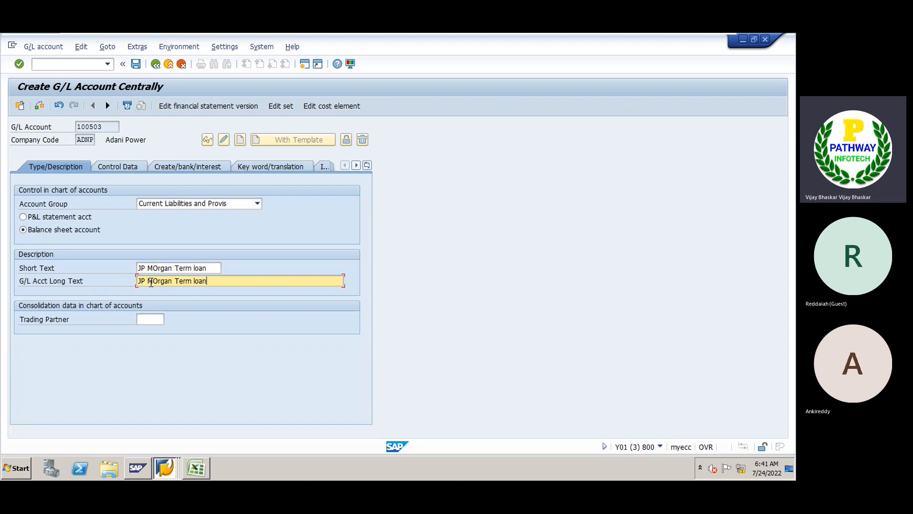
# In the control data of account 100503, enable line item display and open item management and set sort key 001.
pyautogui.click(115, 169)
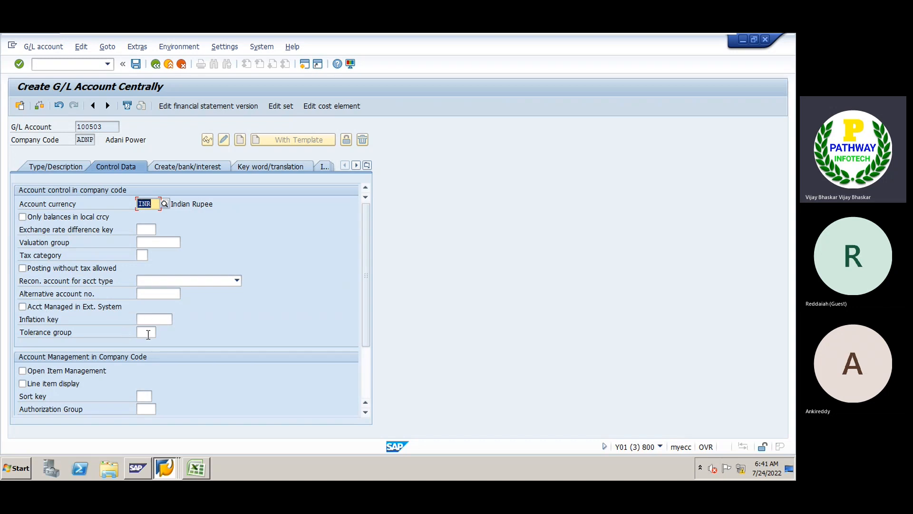
pyautogui.click(51, 384)
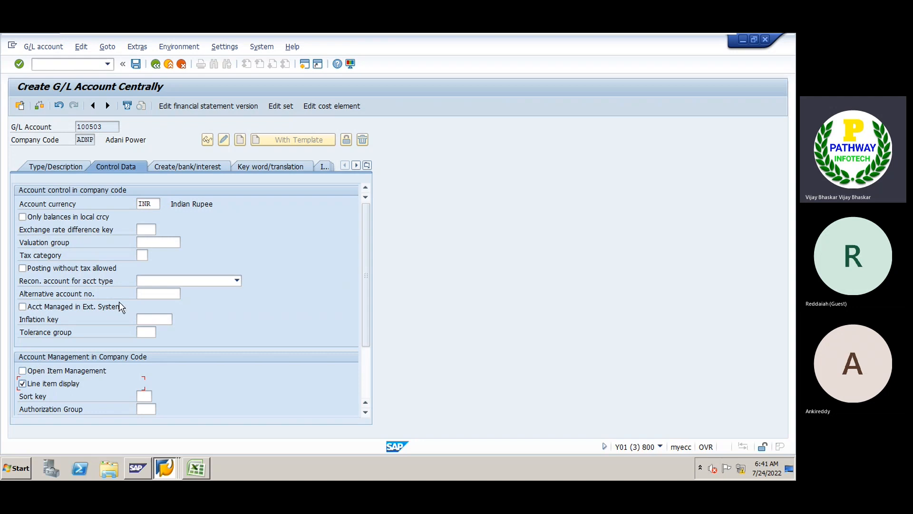
pyautogui.click(146, 395)
pyautogui.write('001')
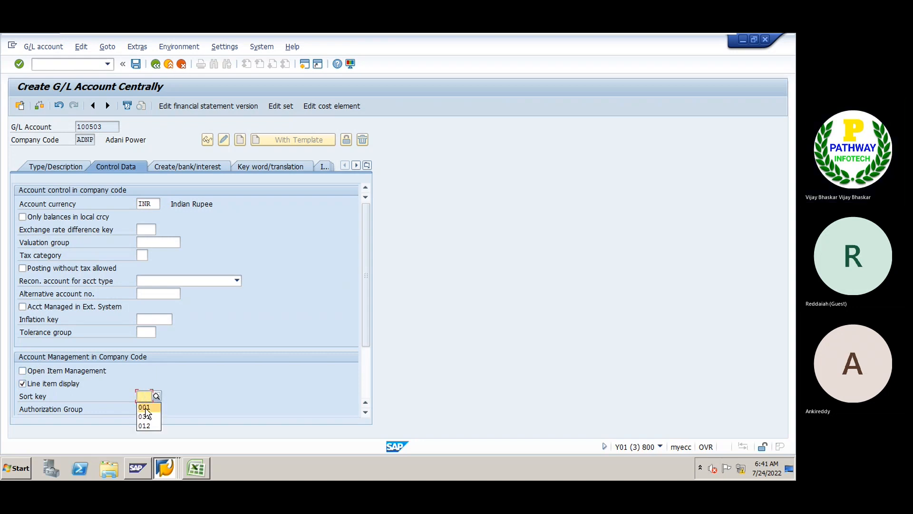
pyautogui.click(44, 168)
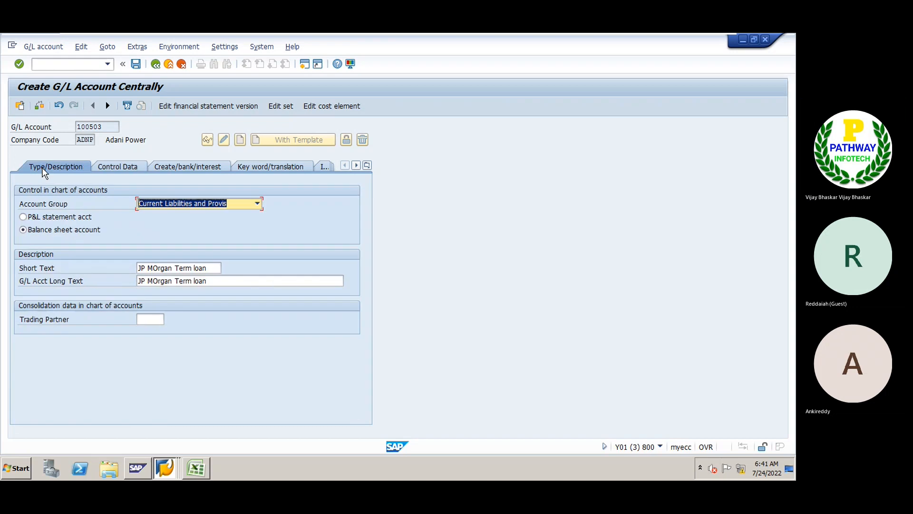
pyautogui.click(117, 167)
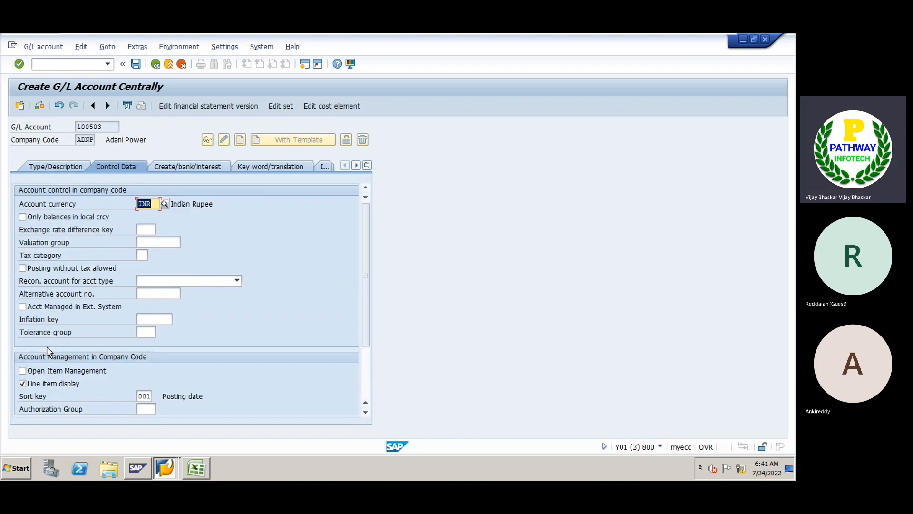
pyautogui.click(36, 370)
# Assign field status group G005 to account 100503 and save the account.
pyautogui.click(175, 167)
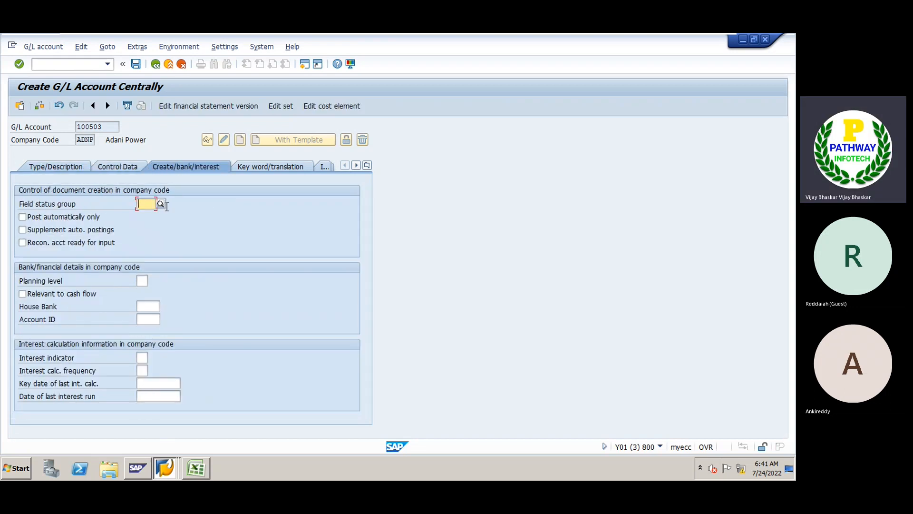
pyautogui.press('space')
pyautogui.click(155, 236)
pyautogui.press('Return')
pyautogui.hotkey('ctrl', 's')
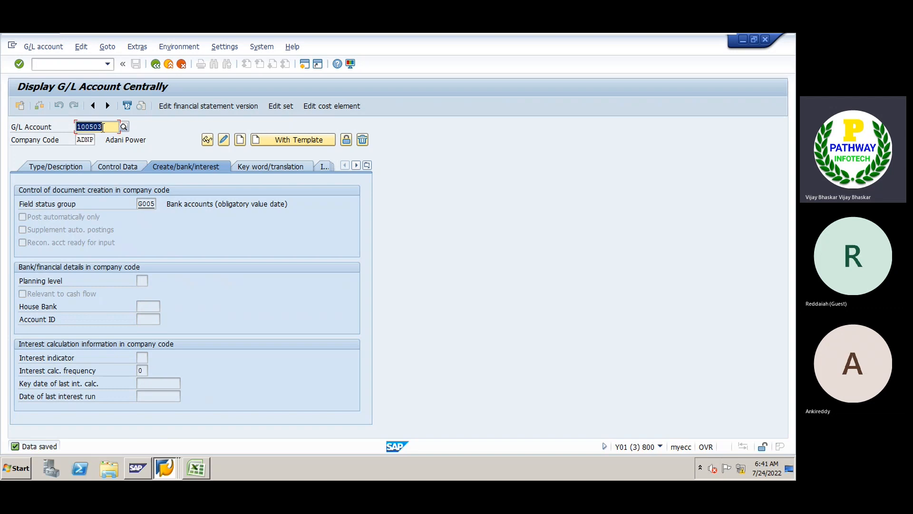
# Return to the new exchange rate difference entry in the other session and set its G/L account to 100503.
pyautogui.doubleClick(95, 126)
pyautogui.hotkey('alt', 'Tab')
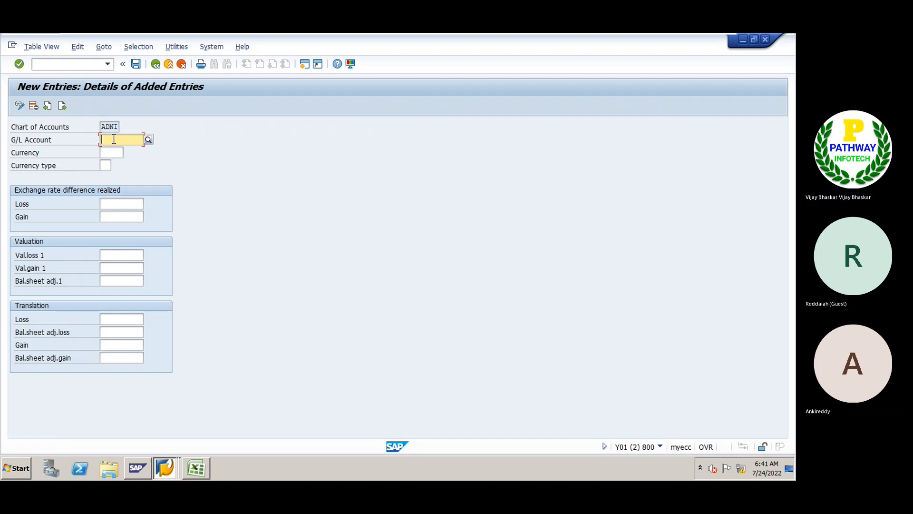
pyautogui.write('100503')
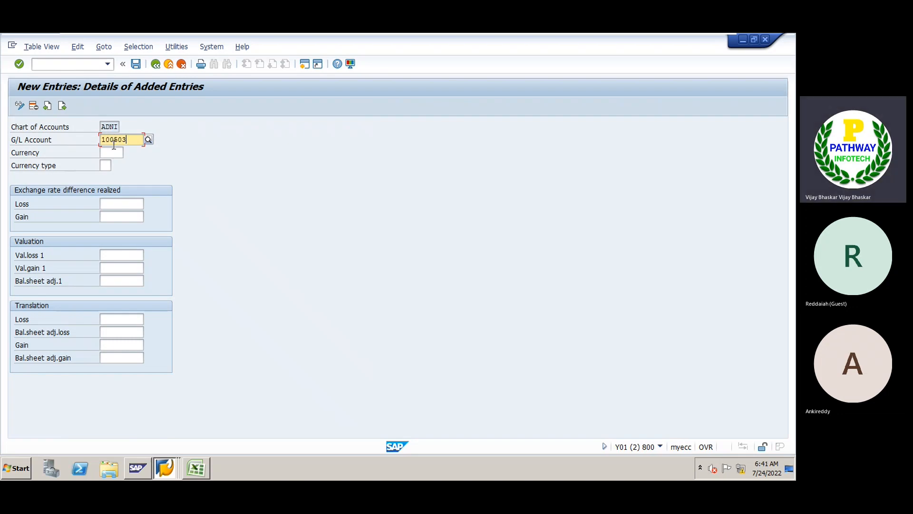
pyautogui.press('Tab')
pyautogui.write('INR')
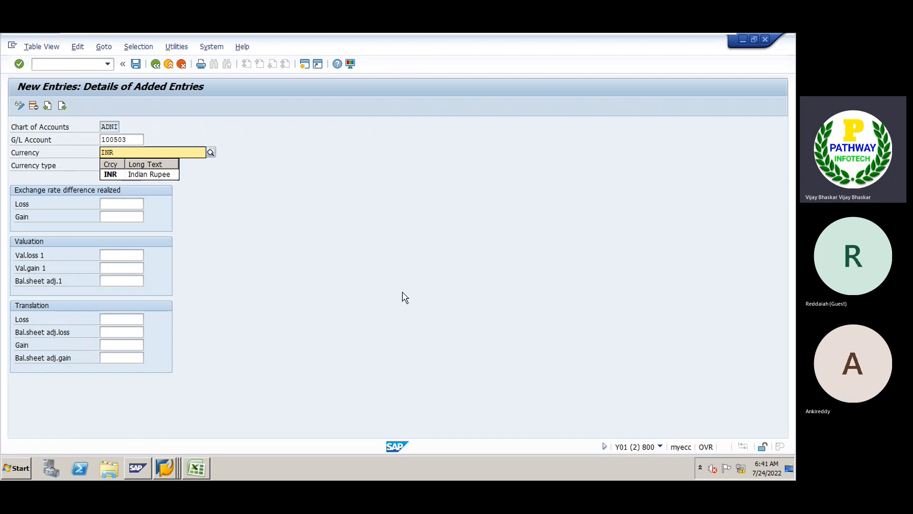
pyautogui.press('Tab')
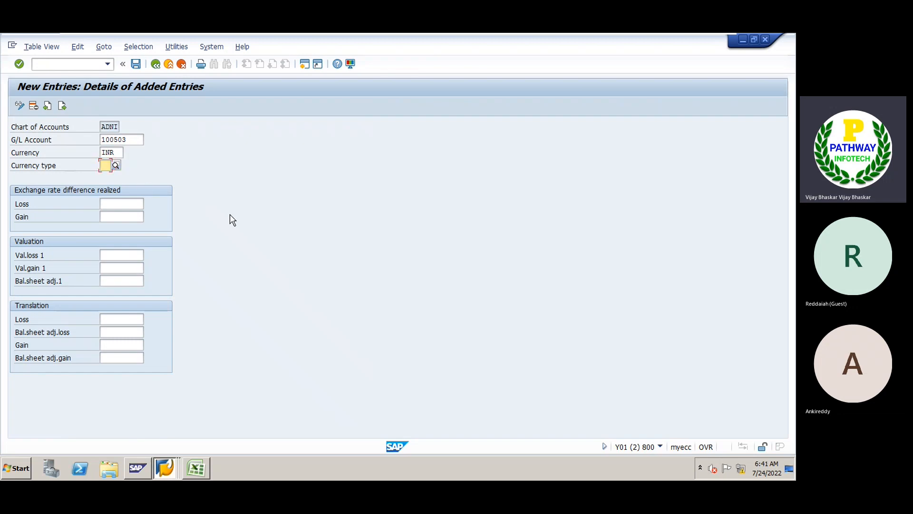
pyautogui.click(119, 152)
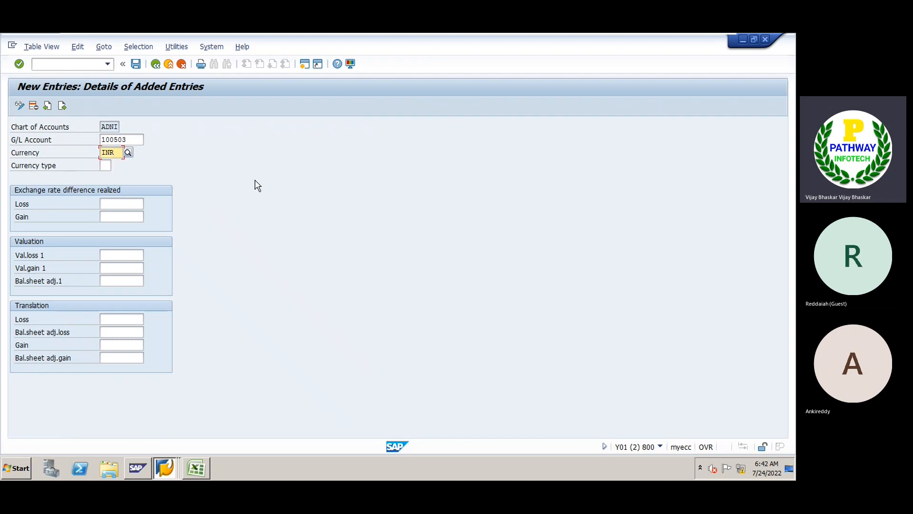
pyautogui.press('BackSpace')
pyautogui.press('BackSpace')
pyautogui.press('BackSpace')
pyautogui.press('Tab')
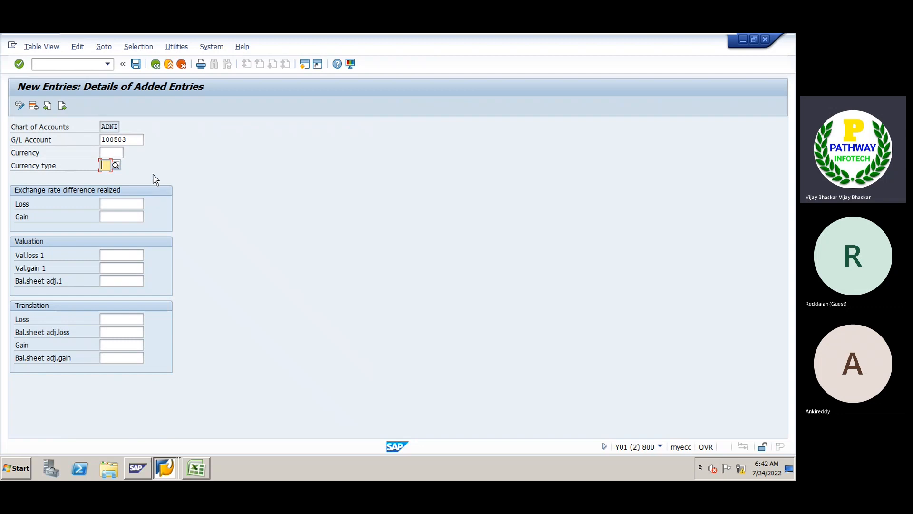
pyautogui.click(117, 152)
pyautogui.click(105, 165)
# Assign Exchange Loss Acc 400090 from the ADNI account list as the realized exchange rate loss account.
pyautogui.click(115, 205)
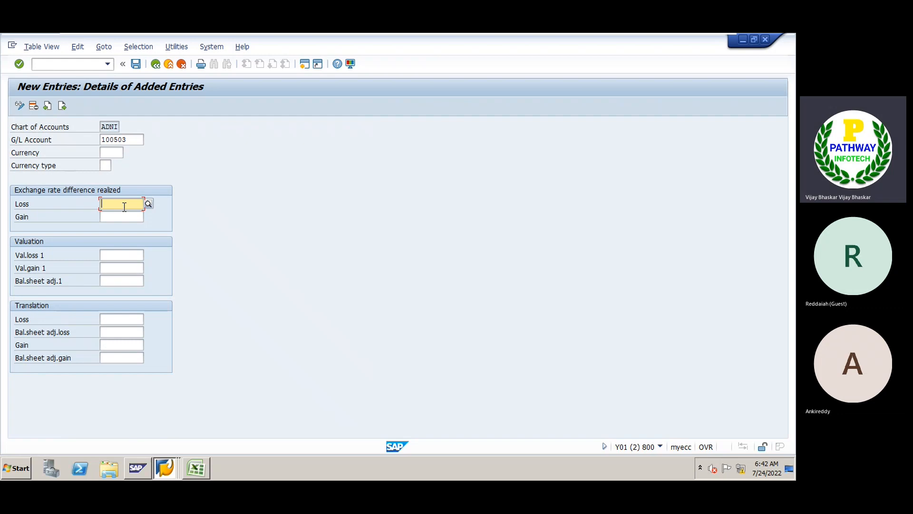
pyautogui.click(149, 205)
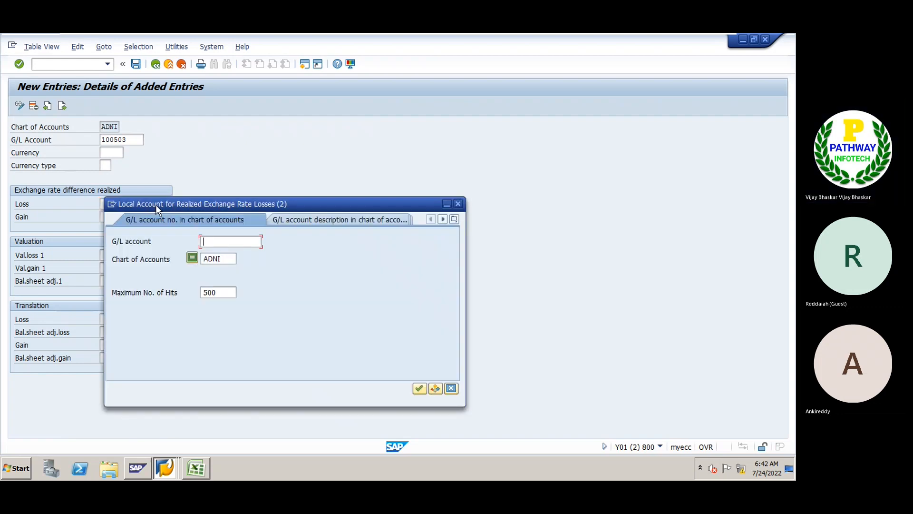
pyautogui.moveTo(180, 199); pyautogui.dragTo(267, 161)
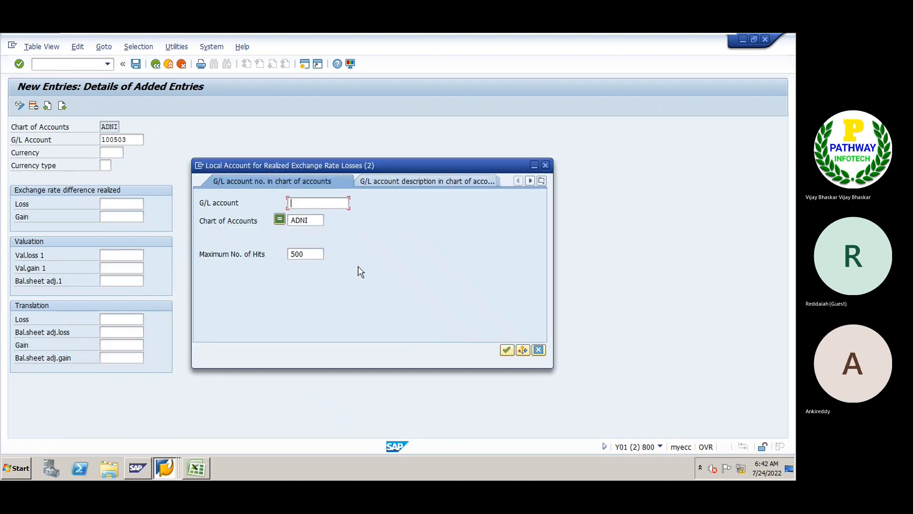
pyautogui.click(507, 350)
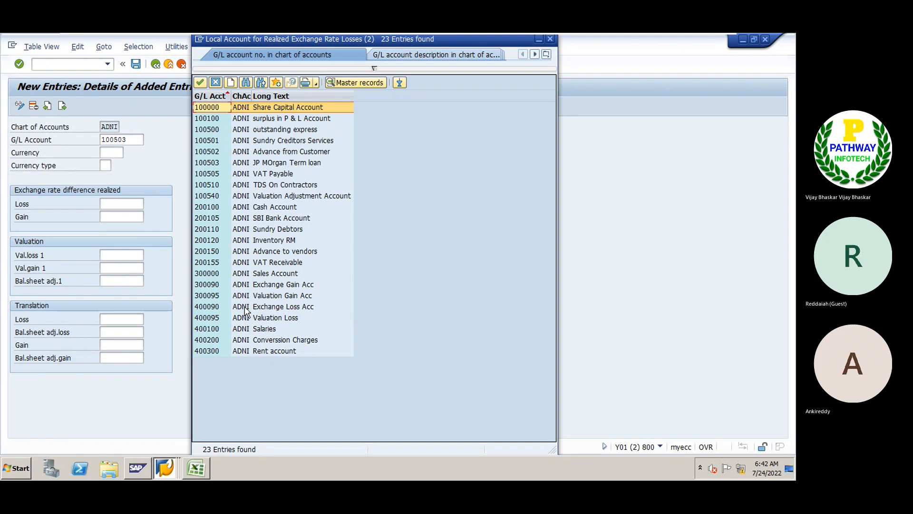
pyautogui.doubleClick(247, 311)
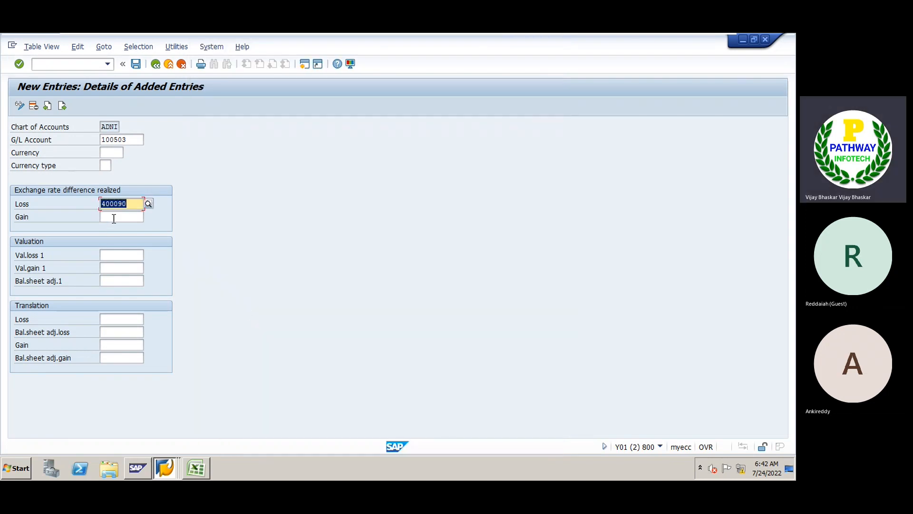
# Assign Exchange Gain Acc 300090 from the ADNI account list as the realized exchange rate gain account.
pyautogui.click(114, 219)
pyautogui.click(148, 217)
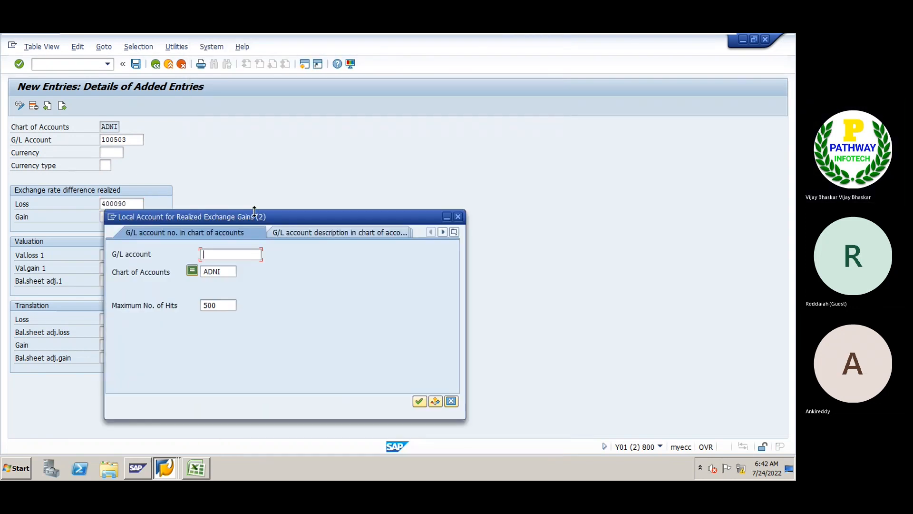
pyautogui.moveTo(255, 211); pyautogui.dragTo(300, 170)
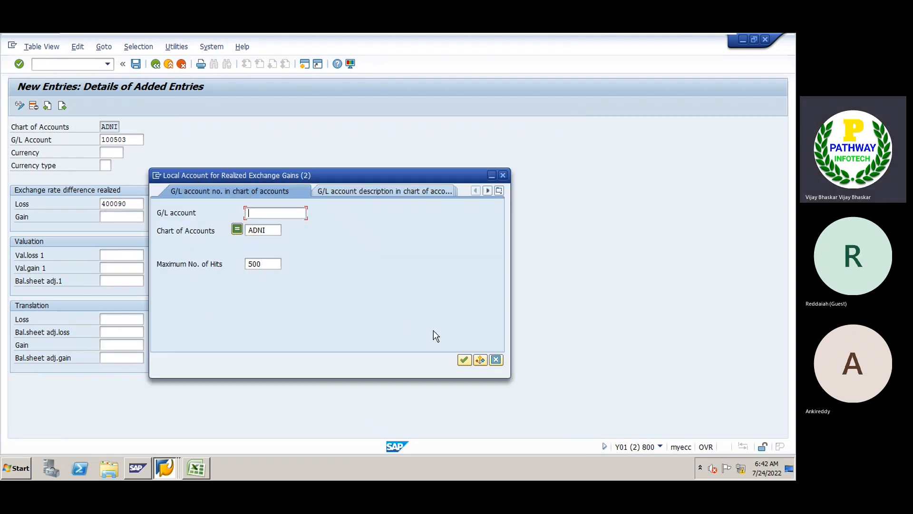
pyautogui.click(464, 359)
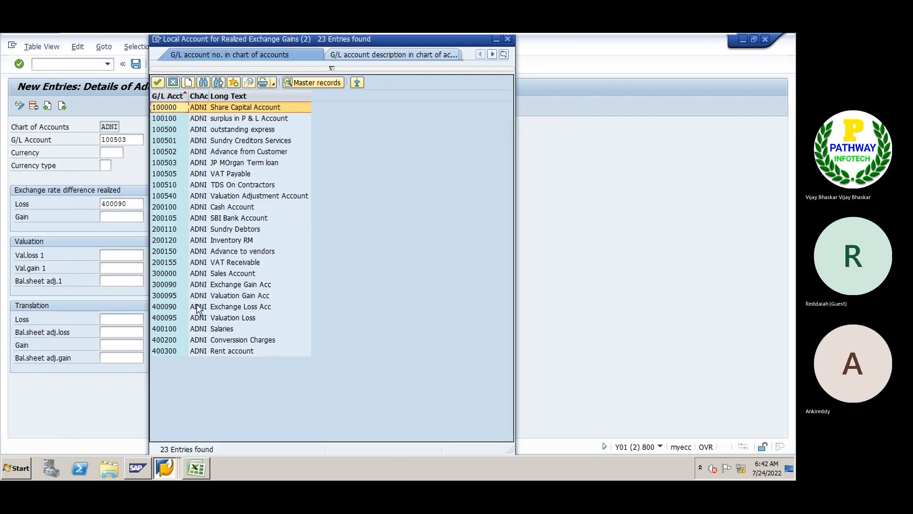
pyautogui.doubleClick(200, 285)
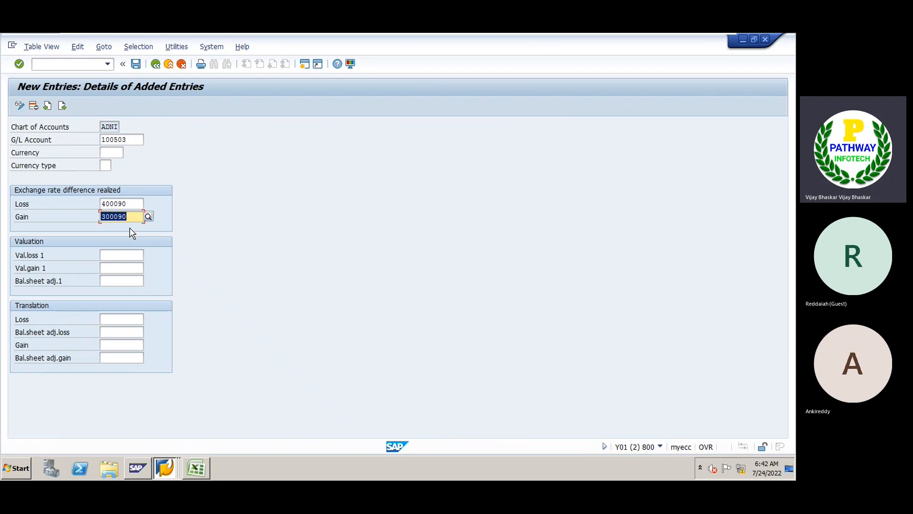
# Assign Valuation Loss account 400095 from the ADNI account list as valuation loss account 1.
pyautogui.click(115, 255)
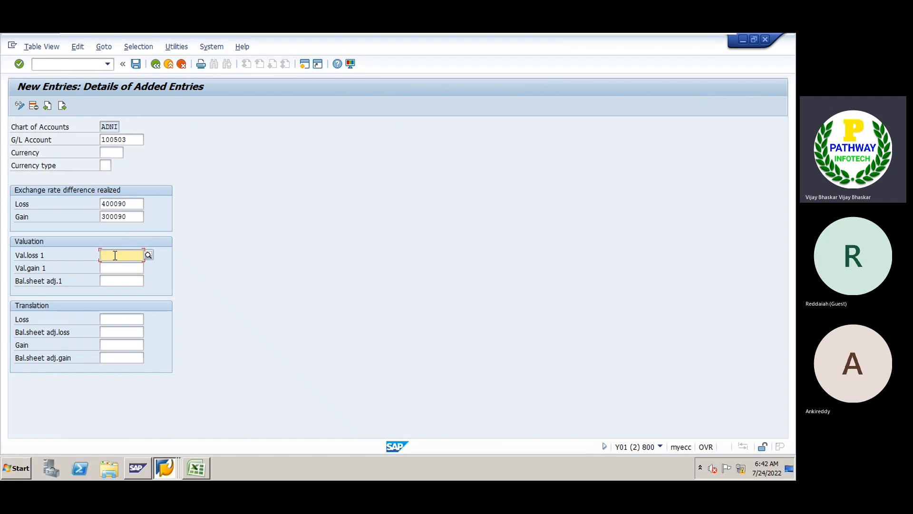
pyautogui.click(149, 256)
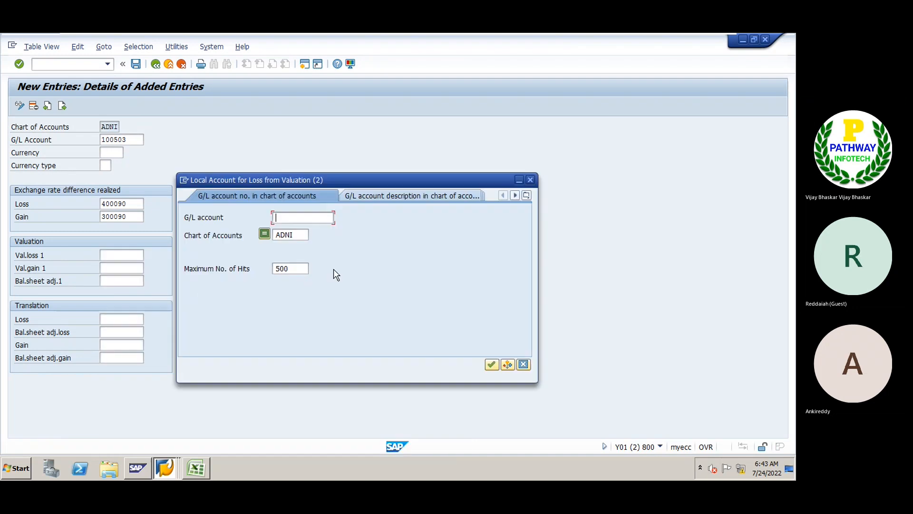
pyautogui.click(493, 363)
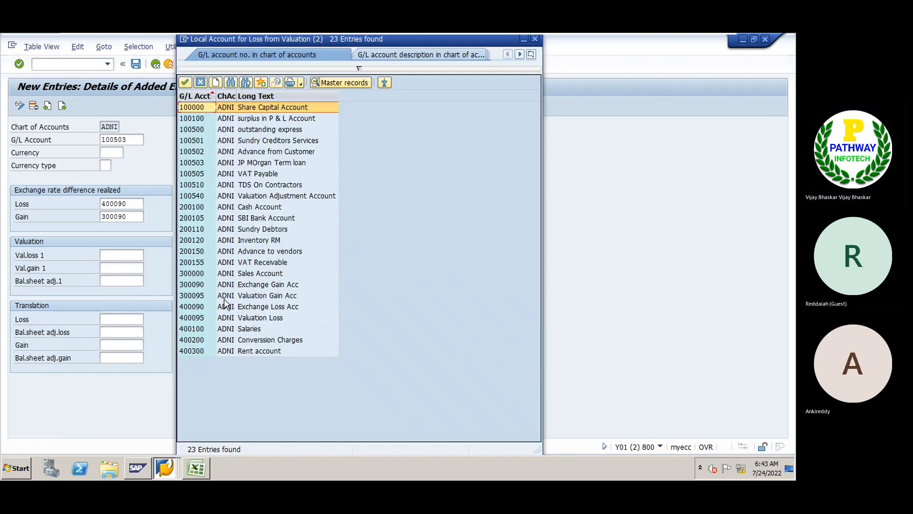
pyautogui.doubleClick(250, 318)
# Assign Valuation Gain Acc 300095 from the ADNI account list as valuation gain account 1.
pyautogui.click(102, 268)
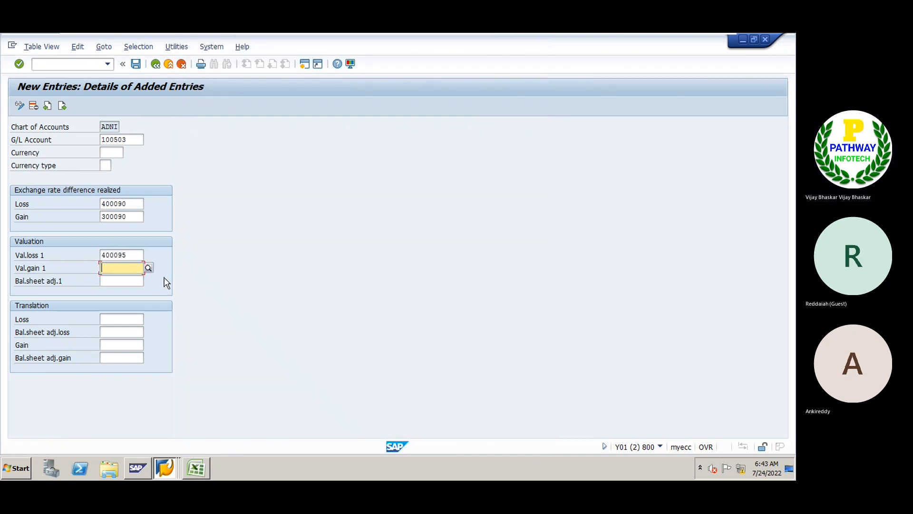
pyautogui.click(150, 268)
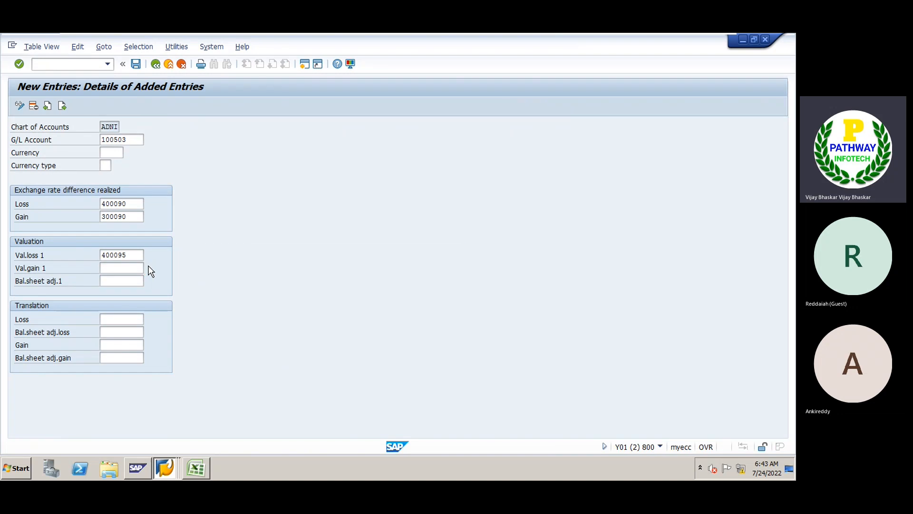
pyautogui.moveTo(233, 249); pyautogui.dragTo(256, 196)
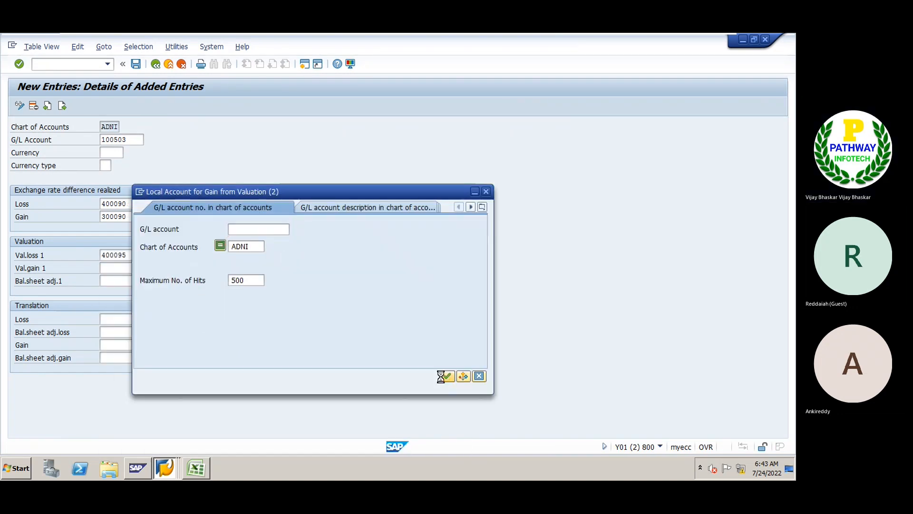
pyautogui.click(444, 374)
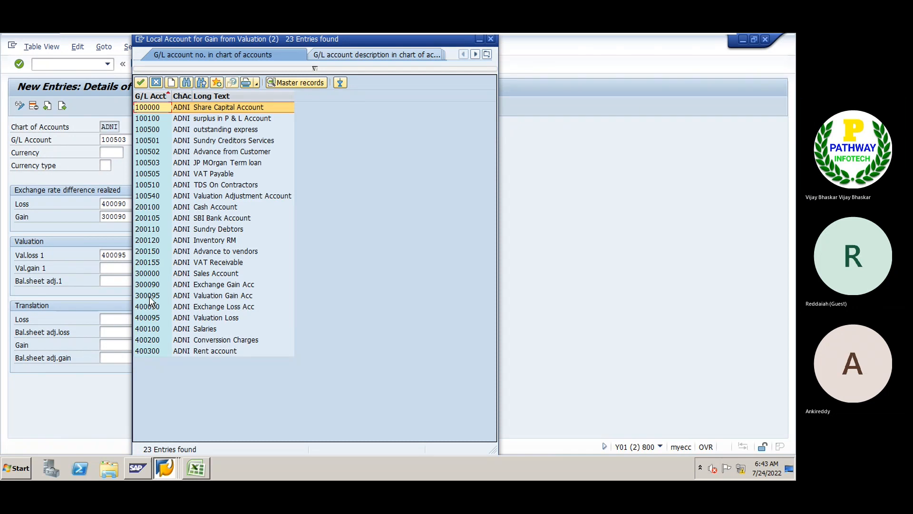
pyautogui.doubleClick(149, 296)
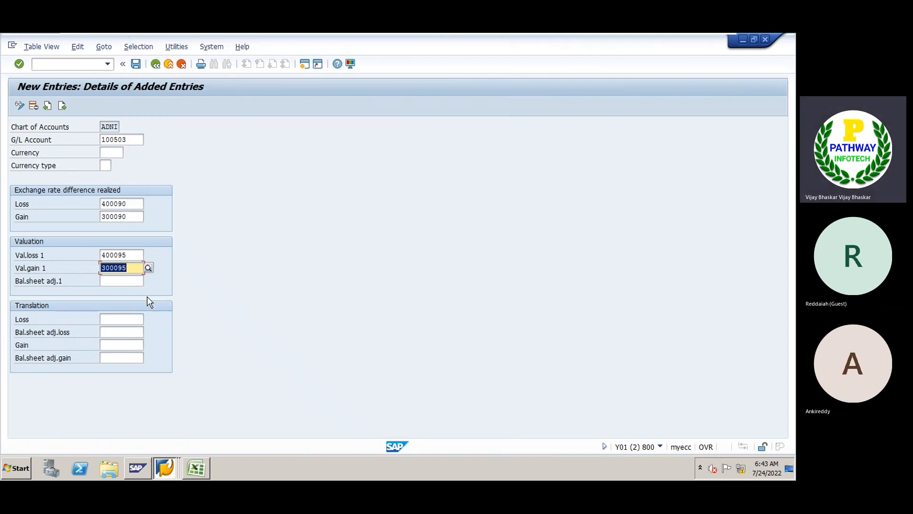
# Assign Valuation Adjustment Account 100540 from the ADNI account list as balance sheet adjustment account 1.
pyautogui.click(118, 280)
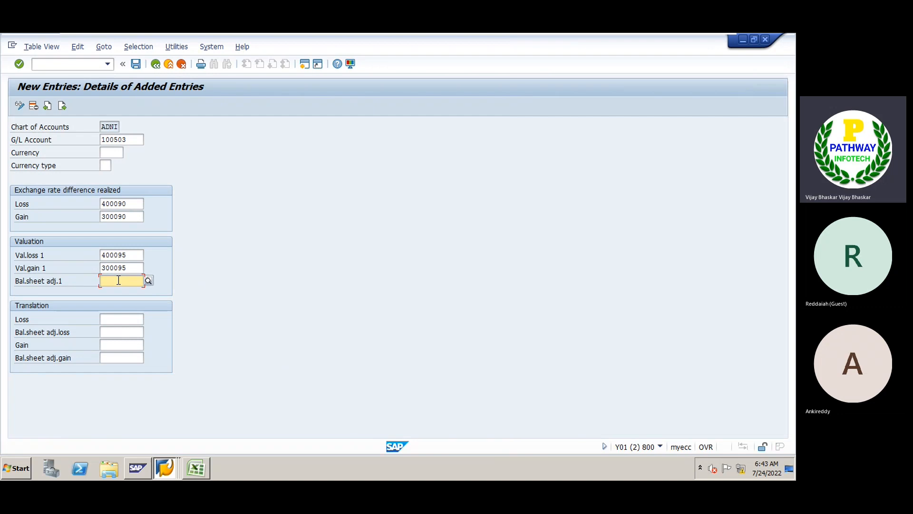
pyautogui.click(148, 280)
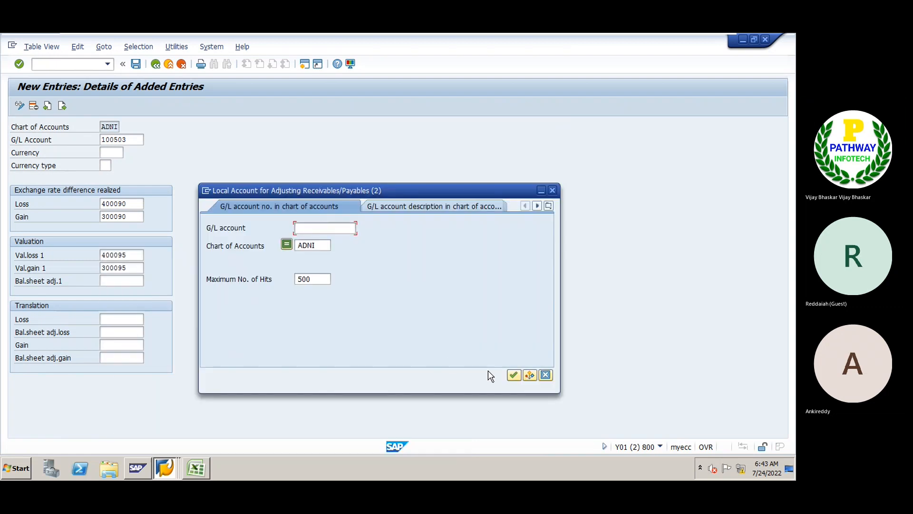
pyautogui.click(514, 377)
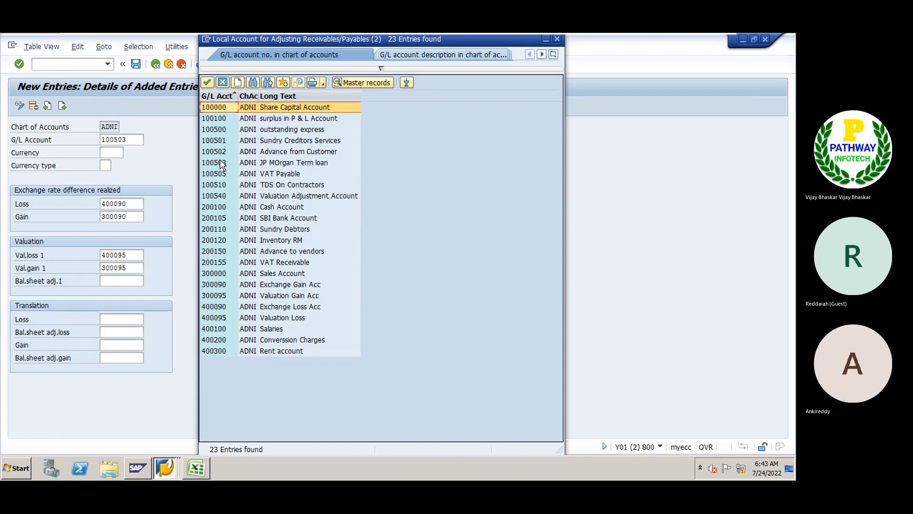
pyautogui.doubleClick(217, 194)
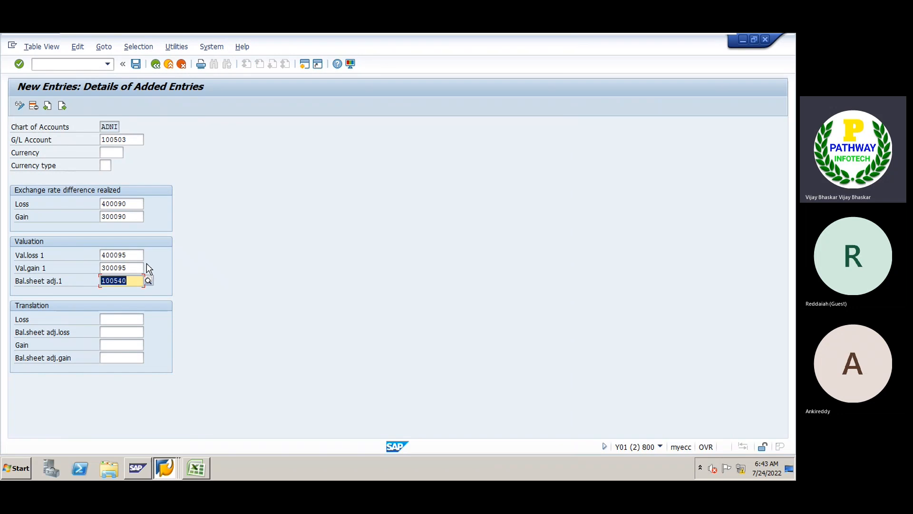
# Switch to the G/L account maintenance session and open account 400090 for changing, showing its type and description data.
pyautogui.click(138, 203)
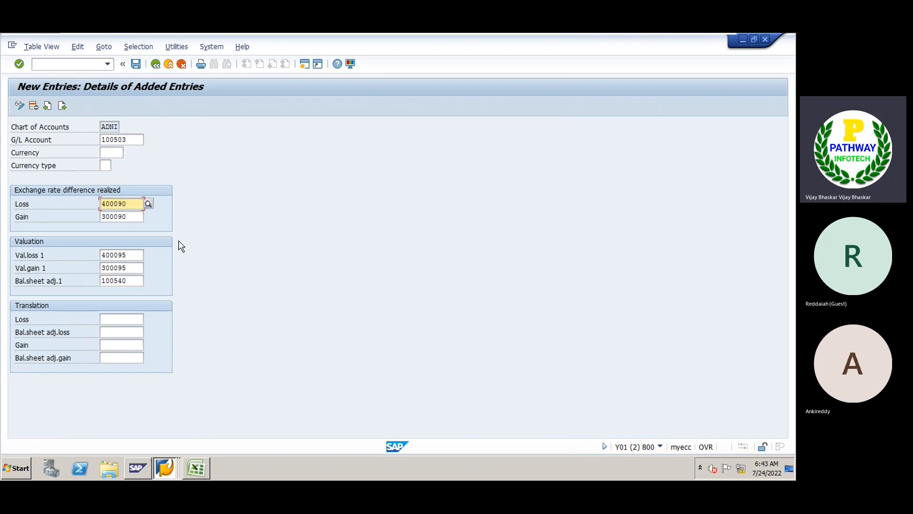
pyautogui.hotkey('ctrl', 's')
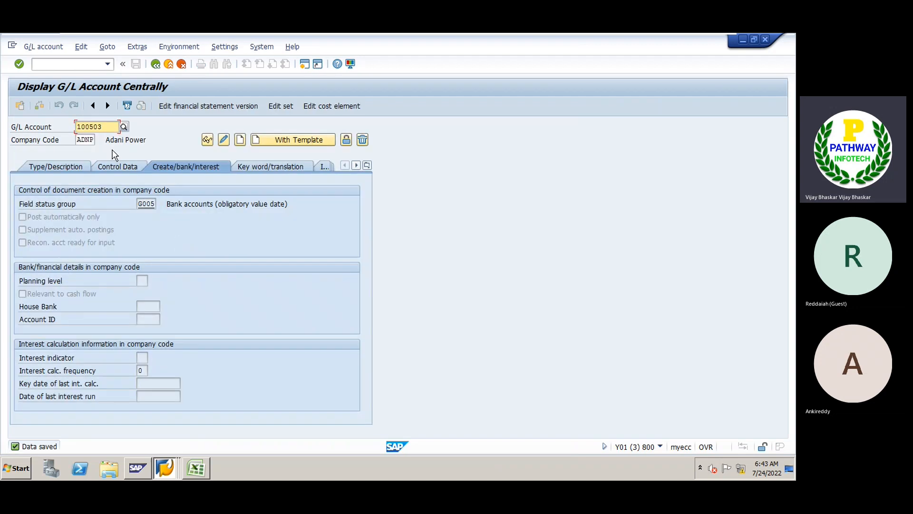
pyautogui.press('BackSpace')
pyautogui.press('BackSpace')
pyautogui.press('BackSpace')
pyautogui.press('BackSpace')
pyautogui.press('BackSpace')
pyautogui.press('BackSpace')
pyautogui.write('400090')
pyautogui.press('Return')
pyautogui.press('Return')
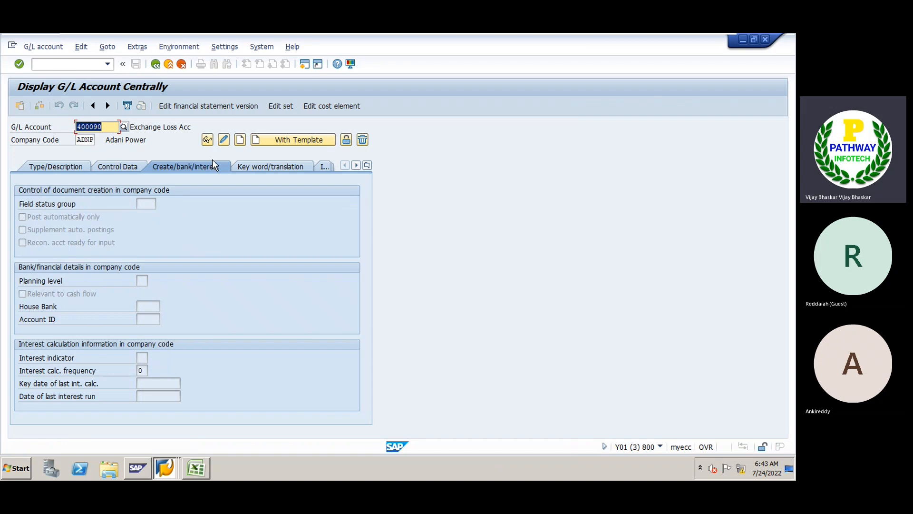
pyautogui.press('F6')
pyautogui.click(58, 164)
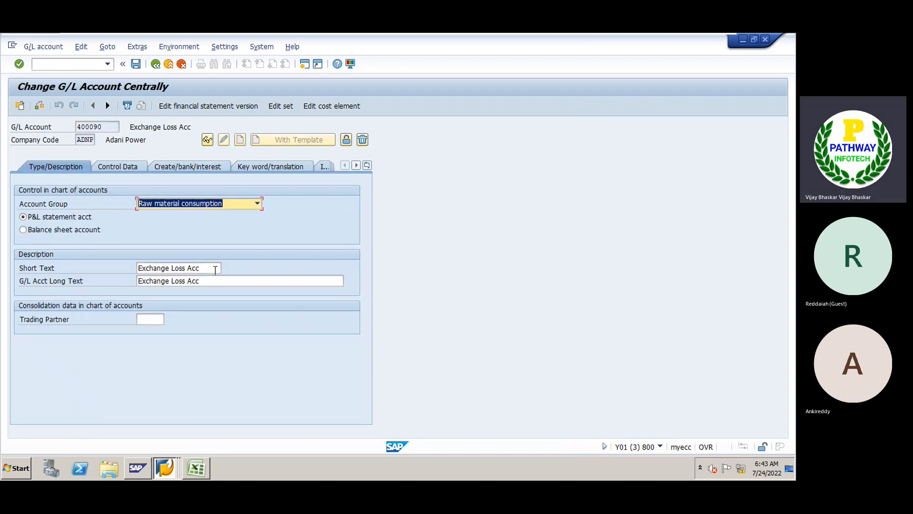
pyautogui.hotkey('alt', 'Tab')
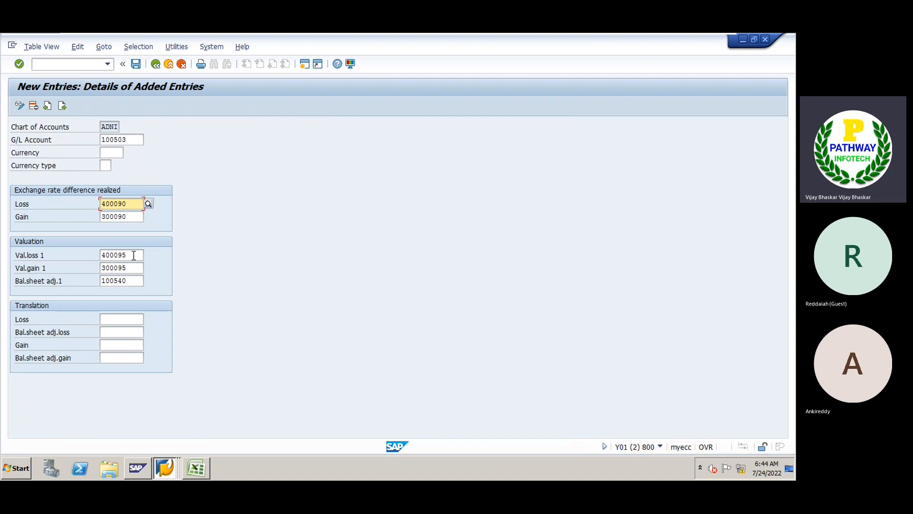
pyautogui.hotkey('alt', 'Tab')
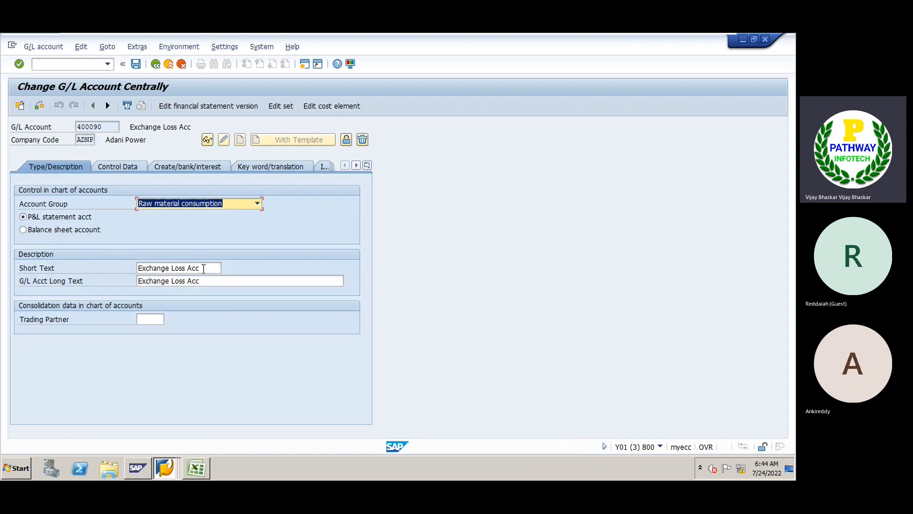
pyautogui.click(210, 269)
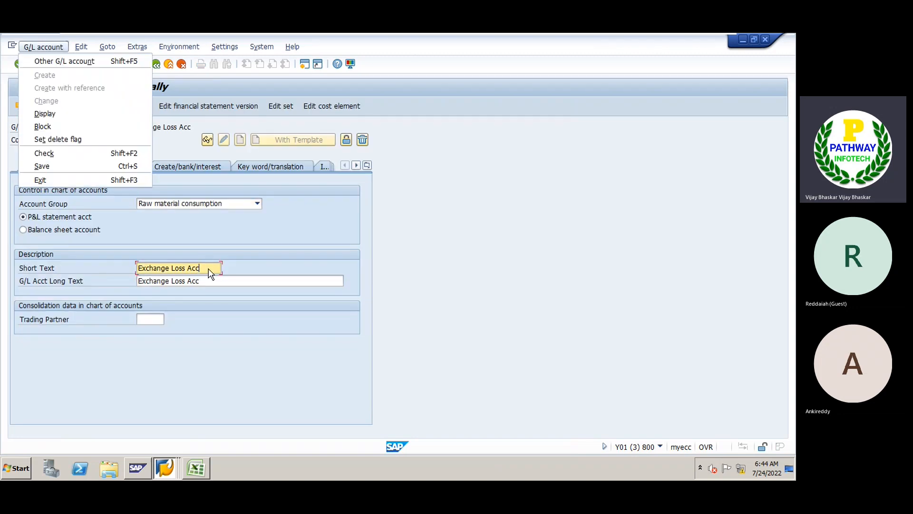
pyautogui.write('R')
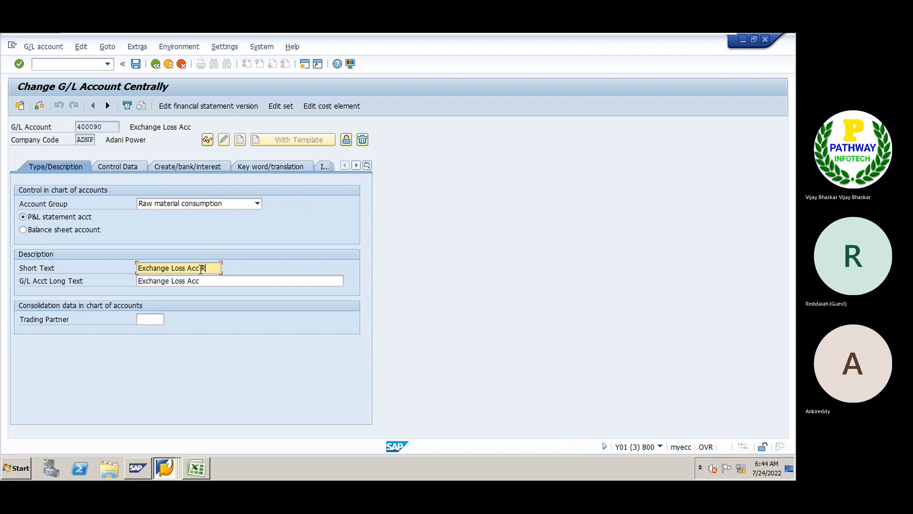
pyautogui.write('e')
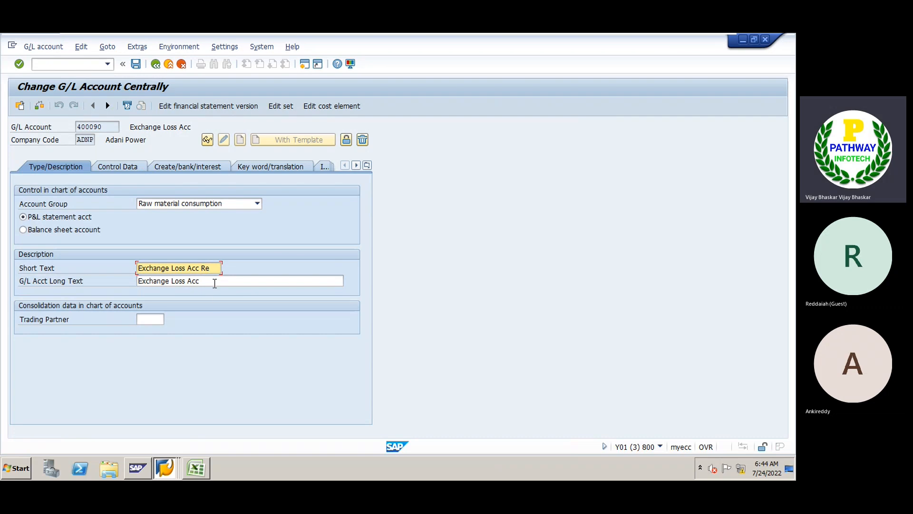
pyautogui.click(215, 283)
pyautogui.write('of ')
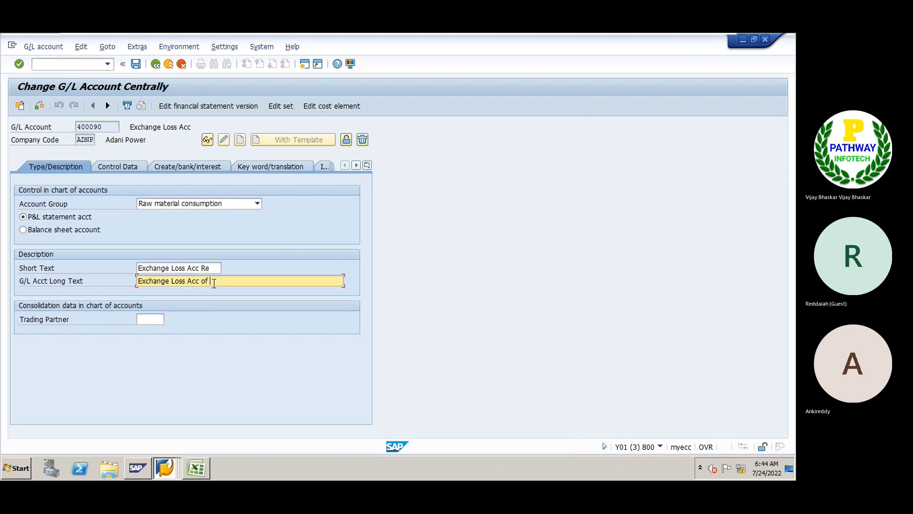
pyautogui.write('Realized')
pyautogui.press('BackSpace')
pyautogui.press('BackSpace')
pyautogui.press('BackSpace')
pyautogui.press('BackSpace')
pyautogui.press('BackSpace')
pyautogui.press('BackSpace')
pyautogui.press('BackSpace')
pyautogui.press('BackSpace')
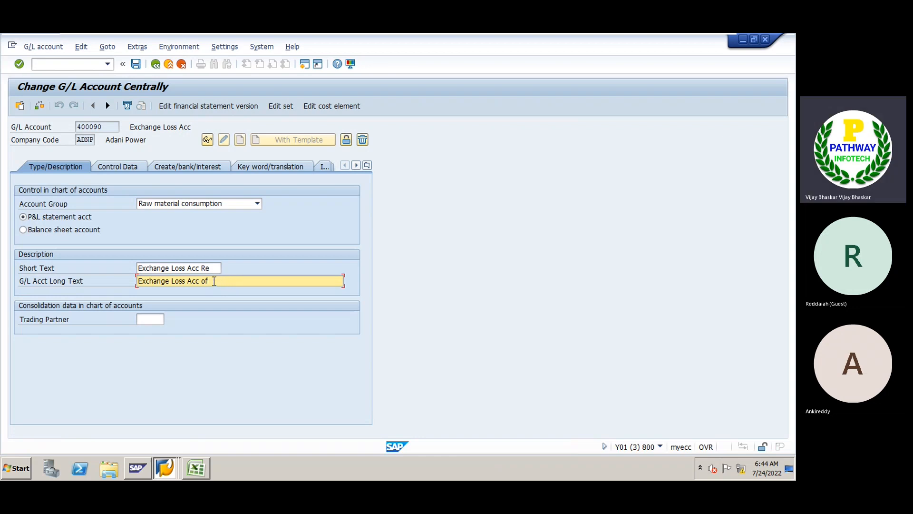
pyautogui.press('BackSpace')
pyautogui.press('BackSpace')
pyautogui.press('BackSpace')
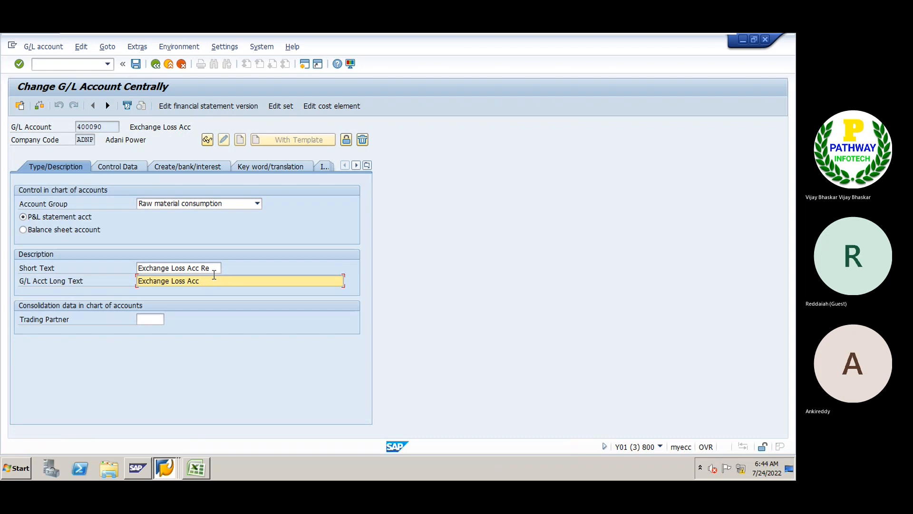
pyautogui.click(214, 267)
pyautogui.press('BackSpace')
pyautogui.press('BackSpace')
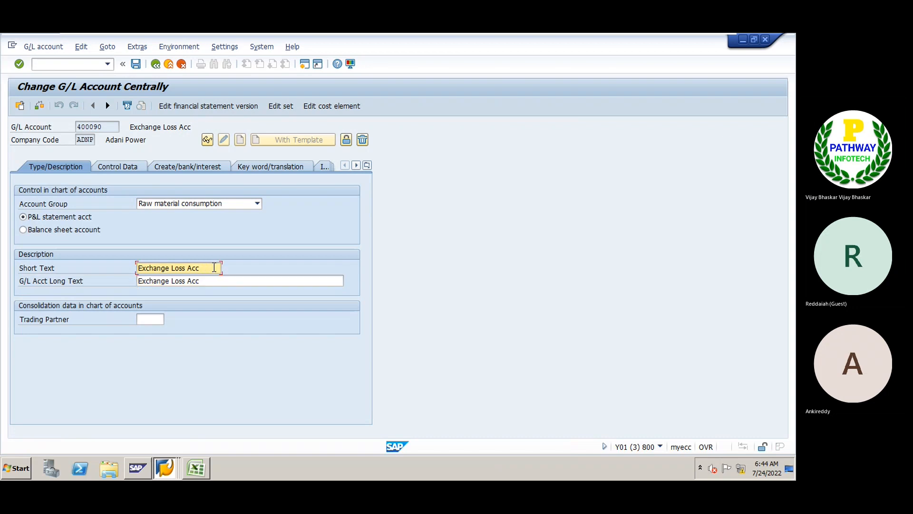
# Change account 400090's short text to "ReaExchange Loss Acc" and long text to "Realized Exchange Loss Acc", and save it.
pyautogui.press('Home')
pyautogui.write('Rea')
pyautogui.click(140, 281)
pyautogui.write('Rewalized')
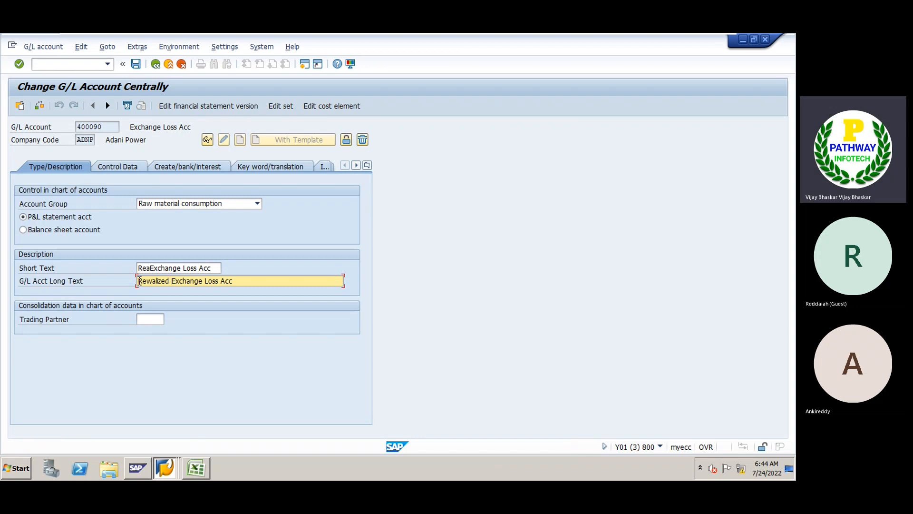
pyautogui.moveTo(169, 282); pyautogui.dragTo(138, 281)
pyautogui.click(153, 281)
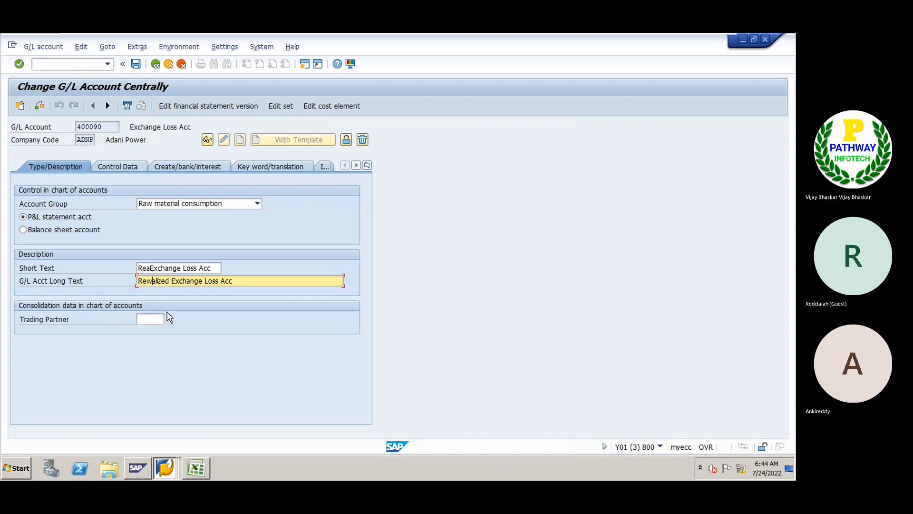
pyautogui.press('BackSpace')
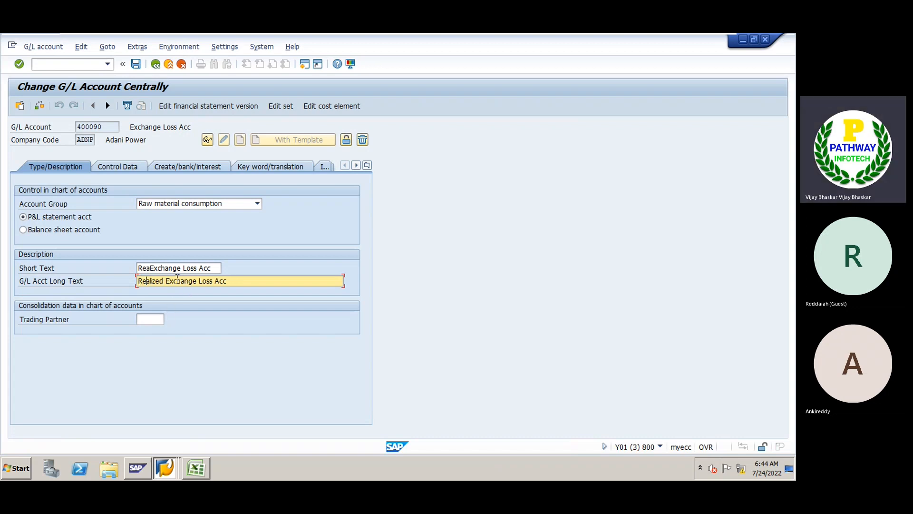
pyautogui.moveTo(234, 280); pyautogui.dragTo(142, 279)
pyautogui.hotkey('ctrl', 's')
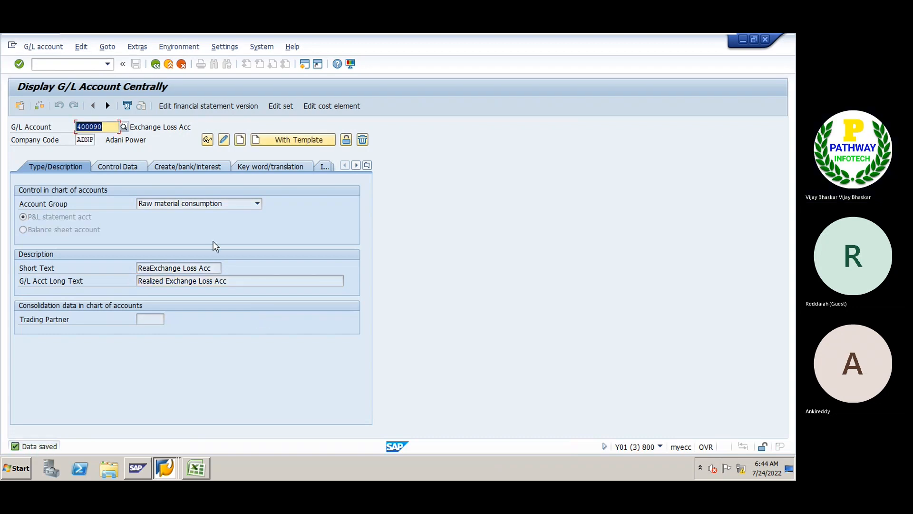
# Open G/L account 300090 in company code ADNP for changing.
pyautogui.click(80, 126)
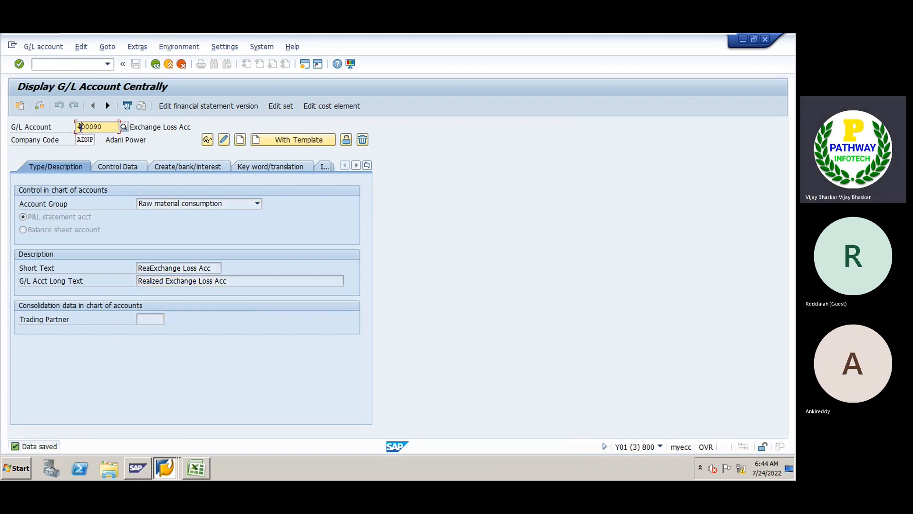
pyautogui.write('3')
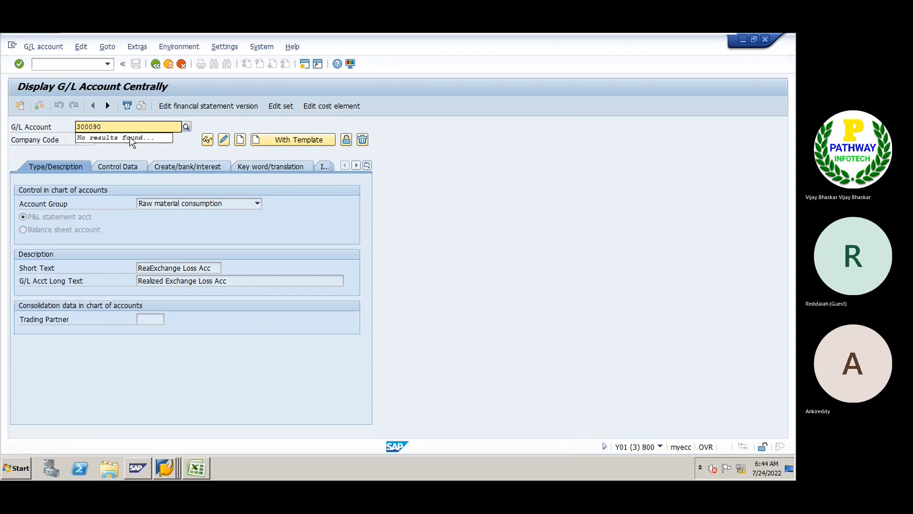
pyautogui.click(226, 143)
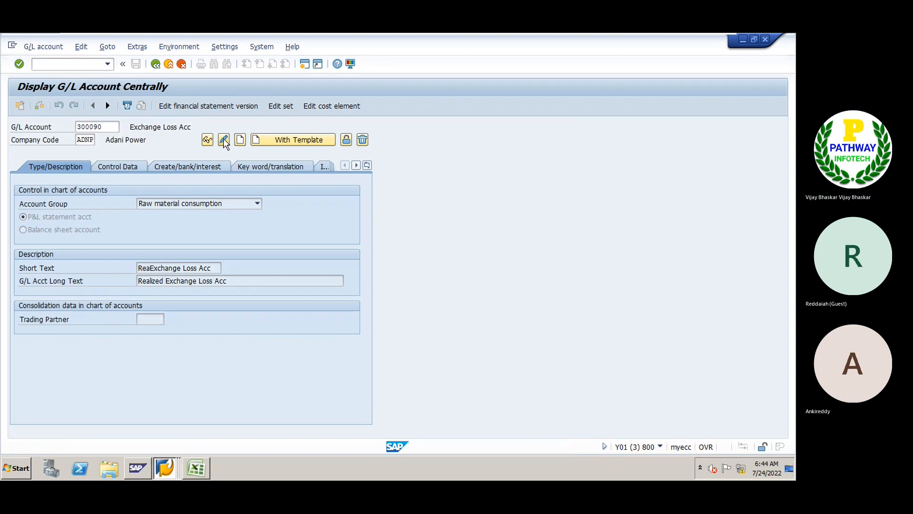
# Change account 300090's short text to "UNRExchange Gain Acc".
pyautogui.click(137, 268)
pyautogui.write('UN')
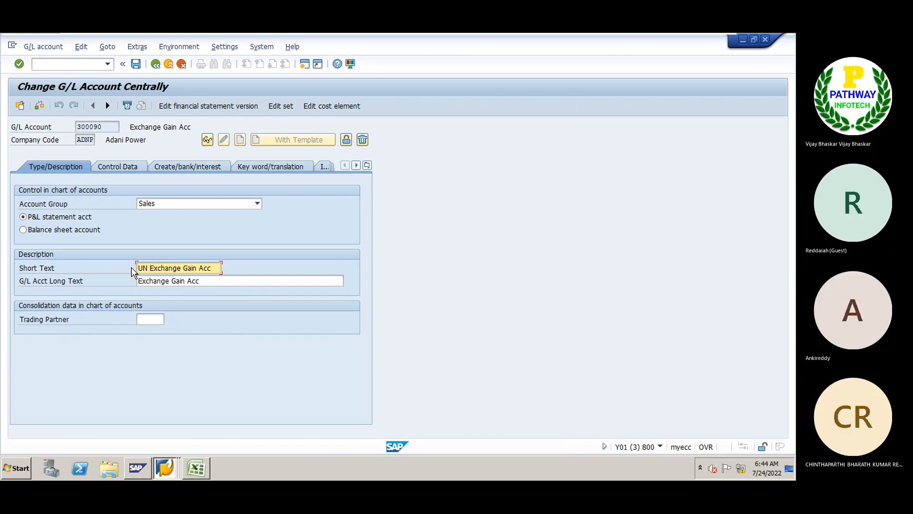
pyautogui.press('BackSpace')
pyautogui.write('R')
pyautogui.click(139, 280)
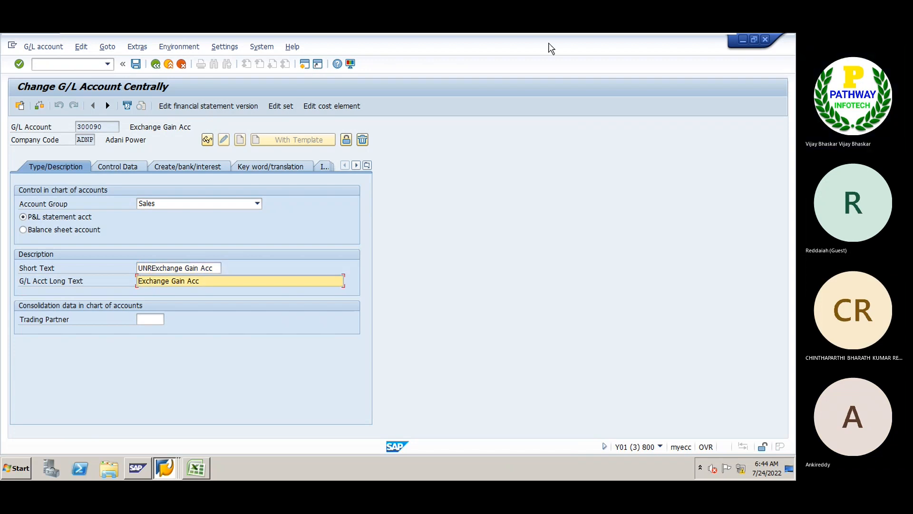
# Switch to the Microsoft Teams meeting, admit the participant waiting in the lobby, and return to the SAP virtual machine.
pyautogui.moveTo(555, 35)
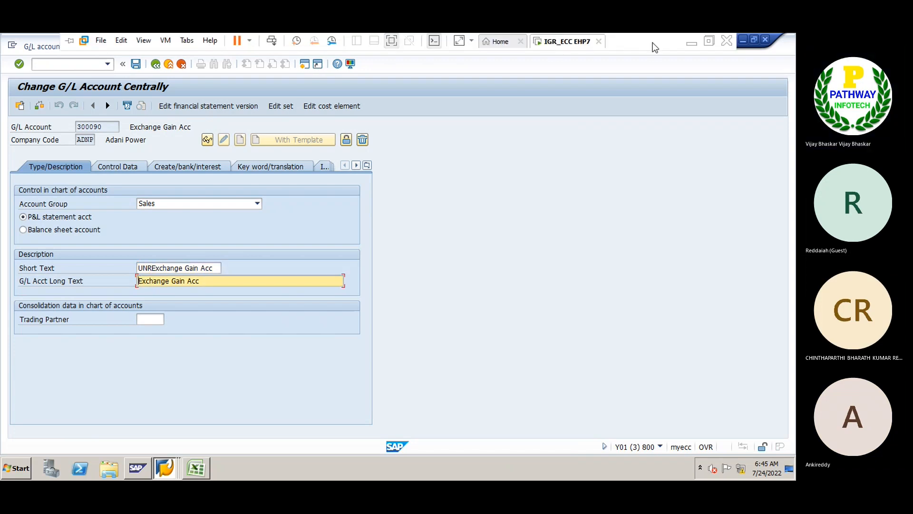
pyautogui.click(691, 43)
pyautogui.moveTo(381, 469)
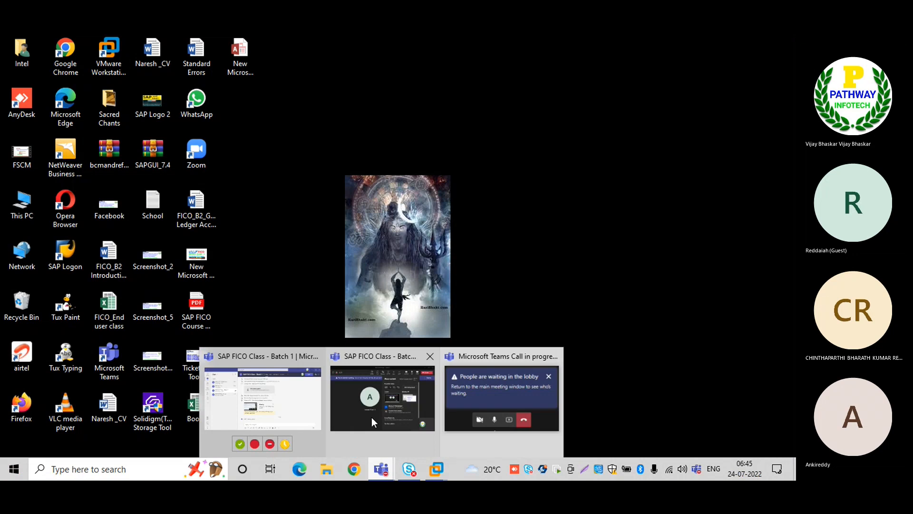
pyautogui.click(370, 416)
pyautogui.click(470, 314)
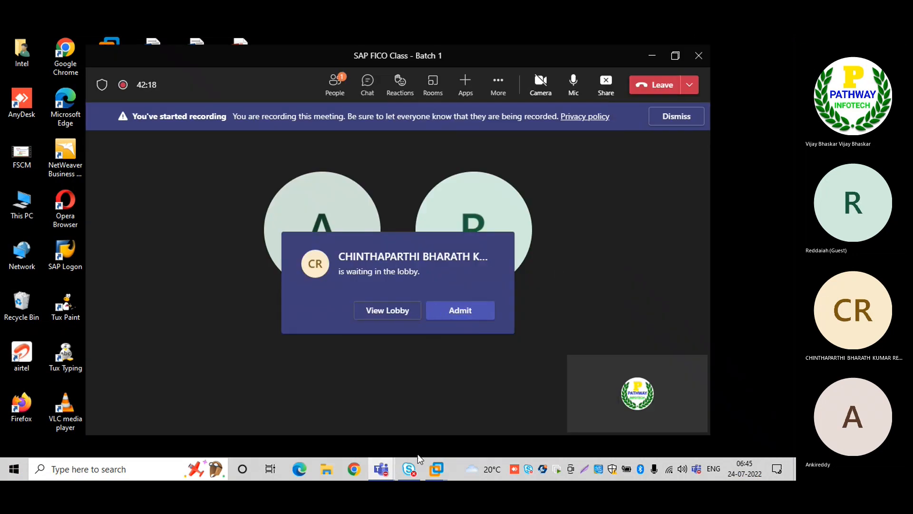
pyautogui.moveTo(436, 469)
pyautogui.click(489, 404)
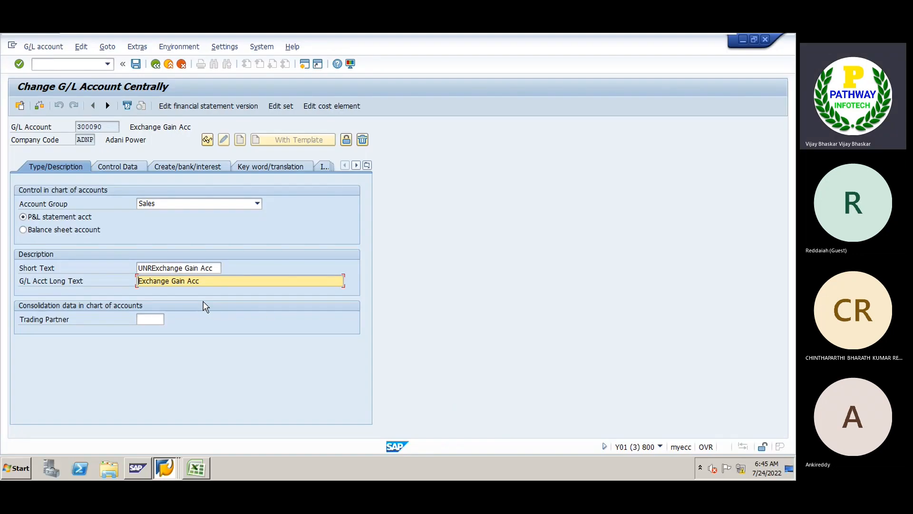
# Change account 300090's long text to "Unrealized Exchange Gain Acc" and save the account.
pyautogui.write('UNr')
pyautogui.press('BackSpace')
pyautogui.press('BackSpace')
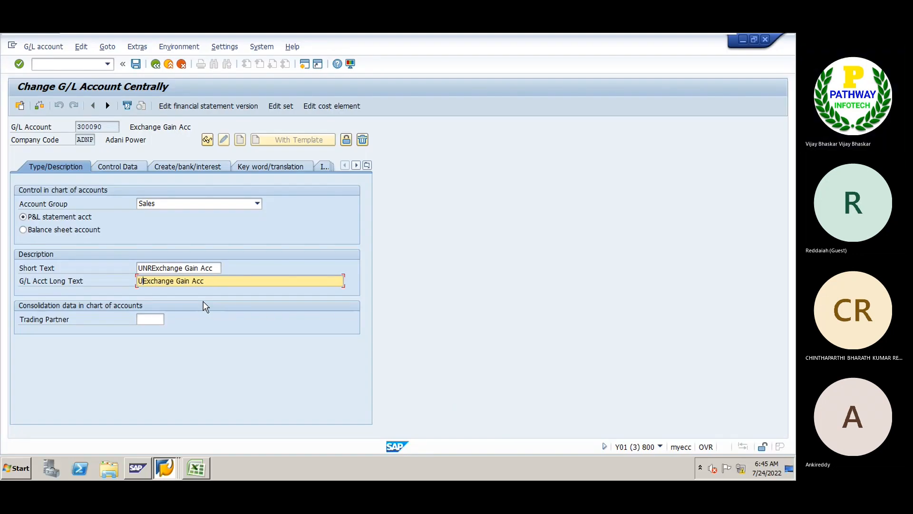
pyautogui.write('nrealized')
pyautogui.press('Return')
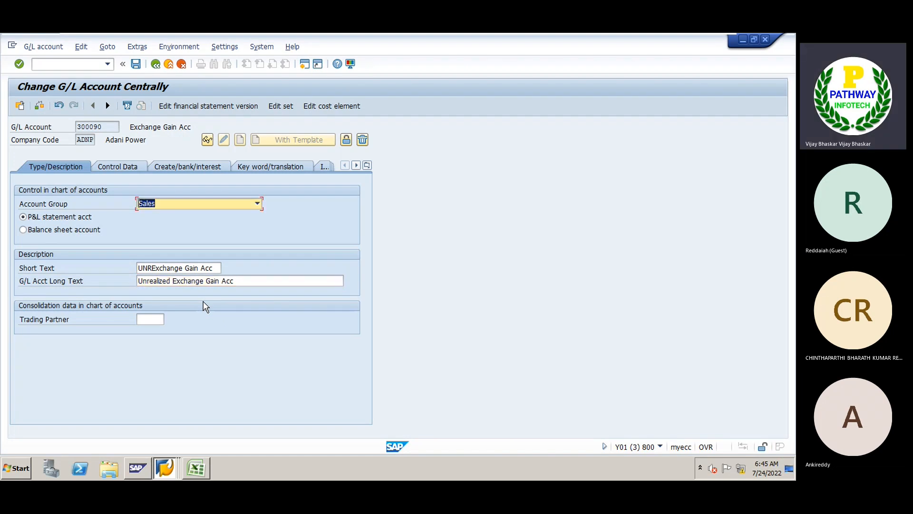
pyautogui.hotkey('ctrl', 's')
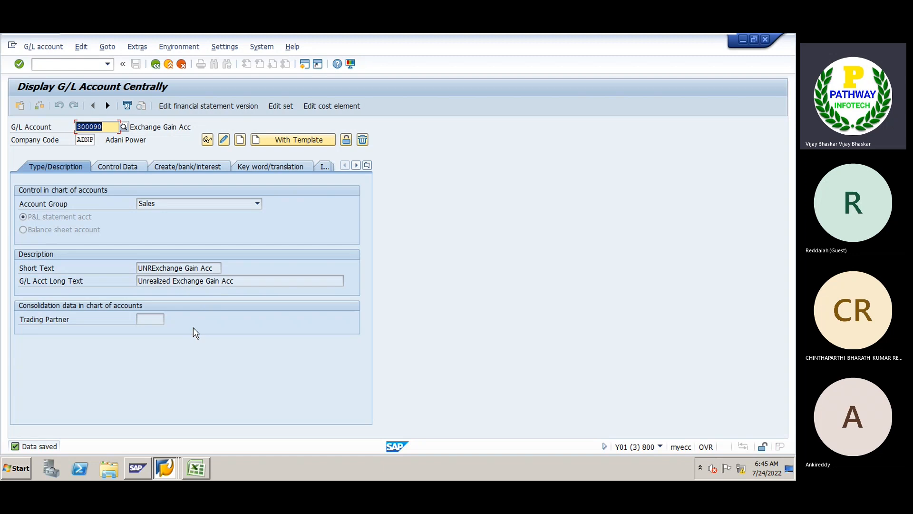
# Check the realized exchange rate difference accounts in the entry for account 100503, and return to the G/L account session.
pyautogui.hotkey('alt', 'Tab')
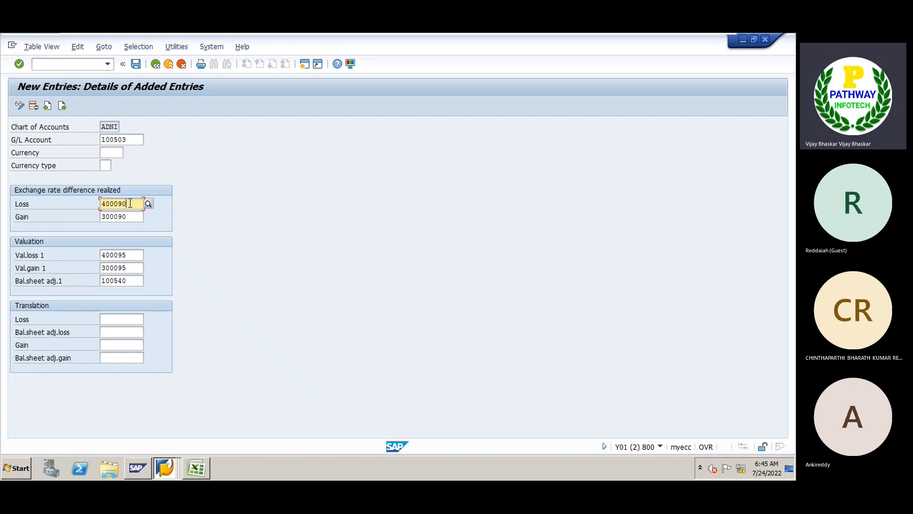
pyautogui.moveTo(130, 204); pyautogui.dragTo(97, 204)
pyautogui.click(145, 234)
pyautogui.hotkey('alt', 'Tab')
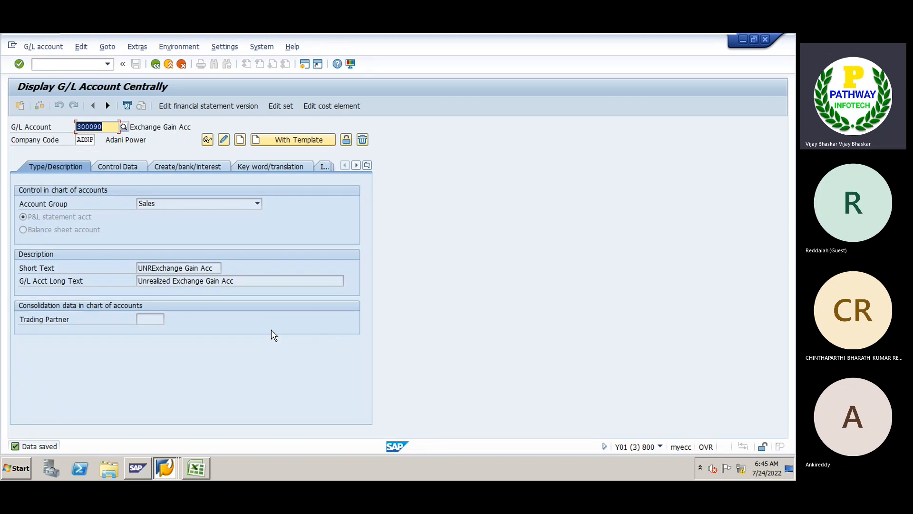
# Reopen account 300090 for changing and replace its short text with "FelExchange Gain Acc".
pyautogui.click(224, 140)
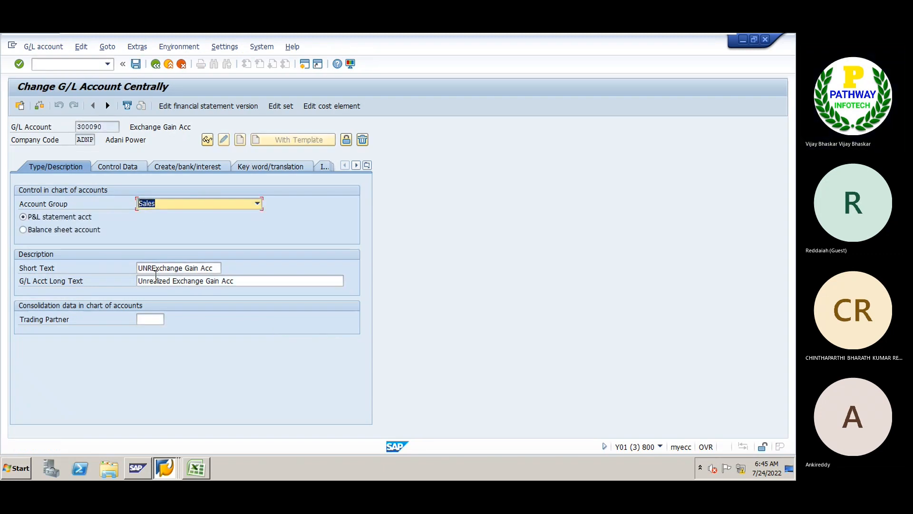
pyautogui.click(151, 268)
pyautogui.press('BackSpace')
pyautogui.press('BackSpace')
pyautogui.press('BackSpace')
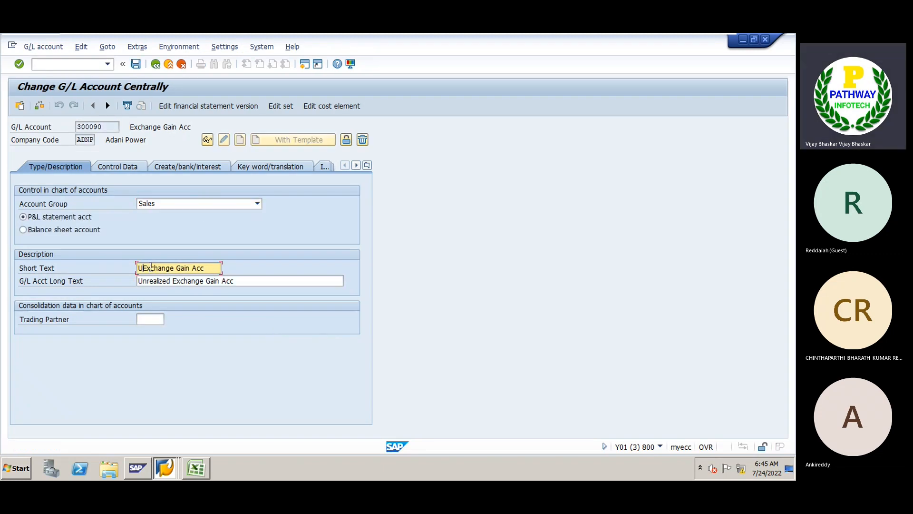
pyautogui.write('FR')
pyautogui.press('BackSpace')
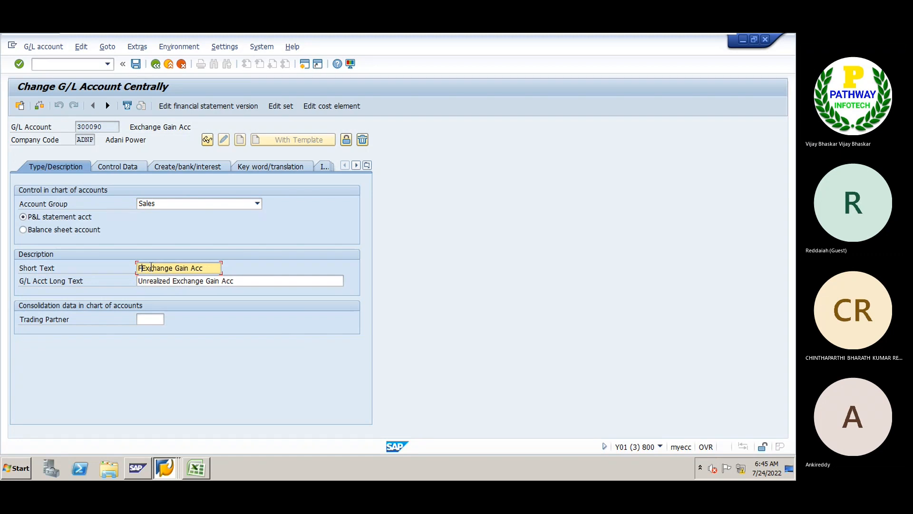
pyautogui.write('e')
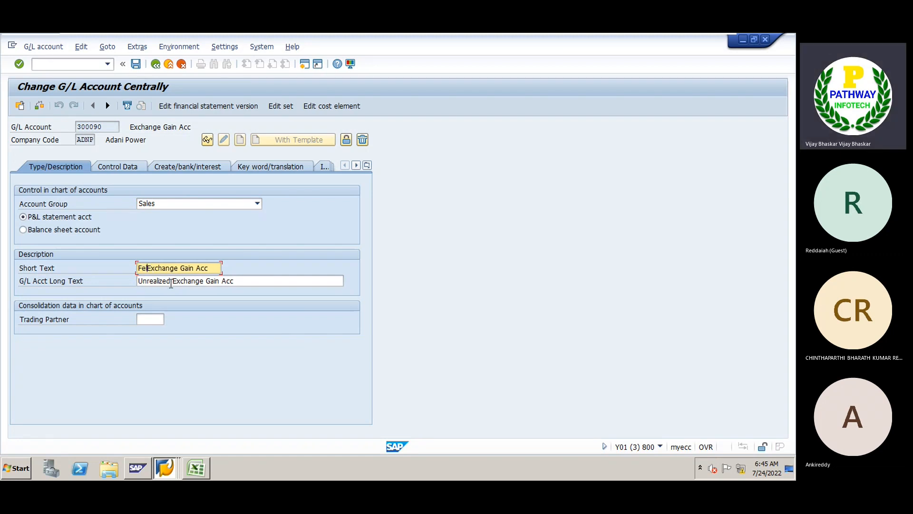
# Change account 300090's long text to "Realized Exchange Gain Acc" and save the account.
pyautogui.click(149, 282)
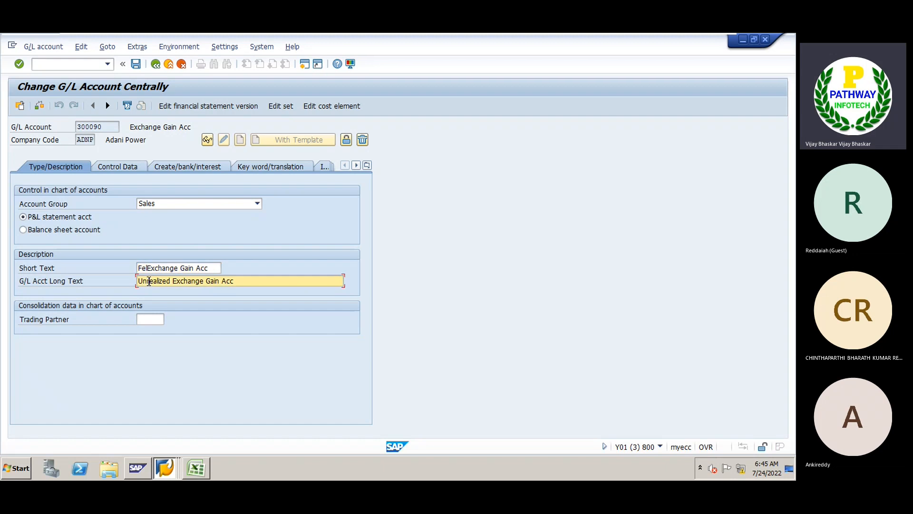
pyautogui.press('BackSpace')
pyautogui.press('BackSpace')
pyautogui.press('BackSpace')
pyautogui.write('R')
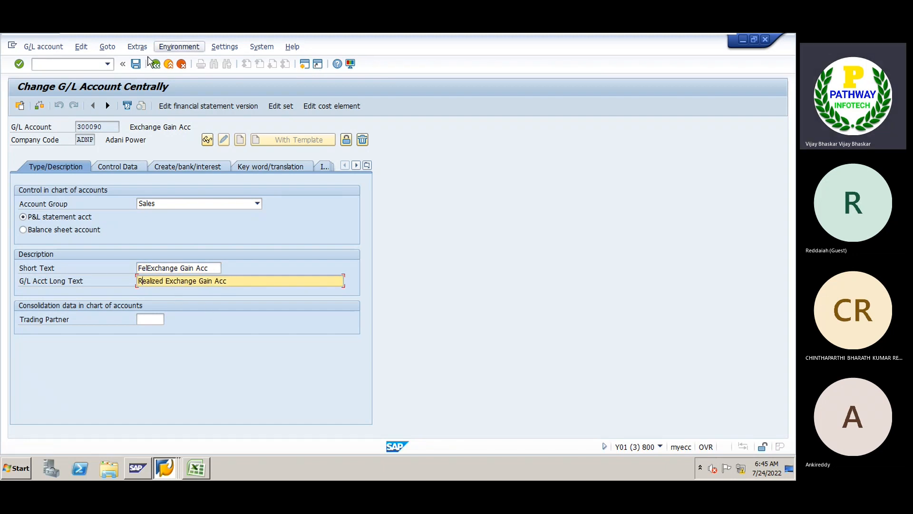
pyautogui.click(135, 64)
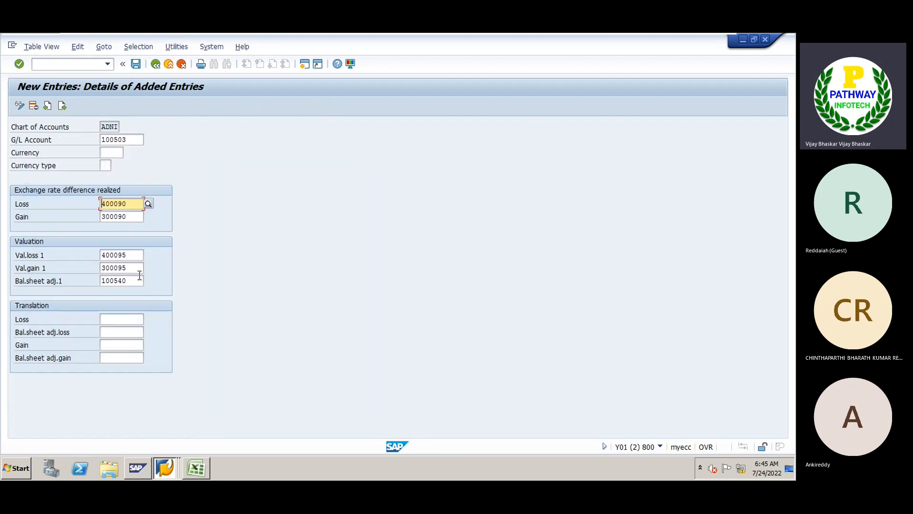
# Copy valuation loss account 400095 from the entry for account 100503 and open it for changing in G/L account maintenance.
pyautogui.click(133, 258)
pyautogui.moveTo(133, 258); pyautogui.dragTo(101, 257)
pyautogui.hotkey('ctrl', 'c')
pyautogui.hotkey('alt', 'Tab')
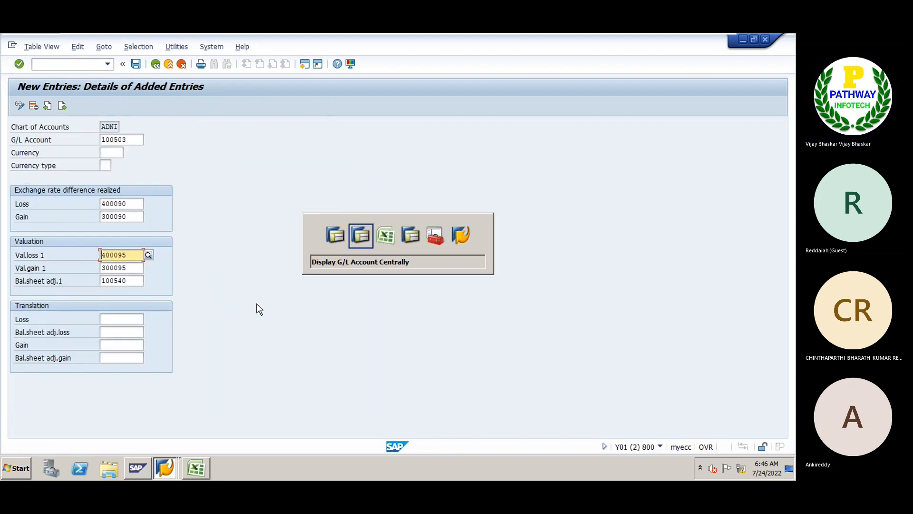
pyautogui.hotkey('ctrl', 'v')
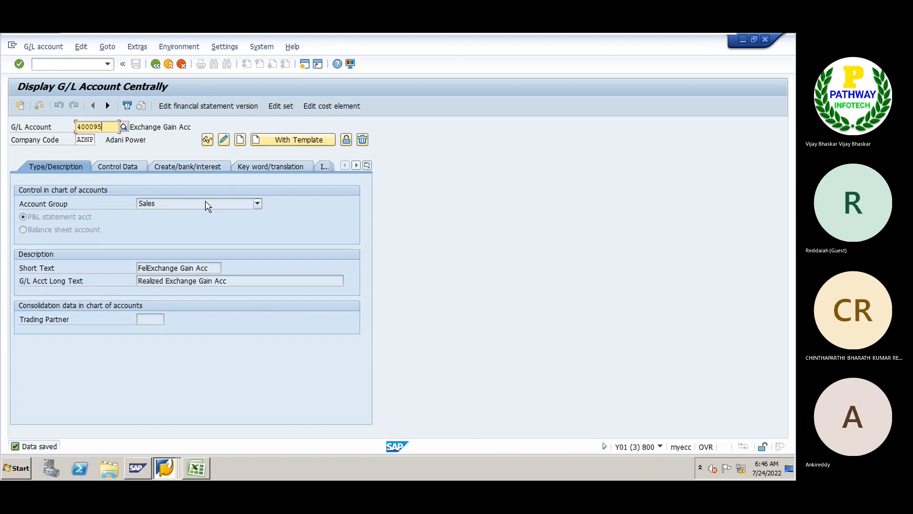
pyautogui.click(225, 142)
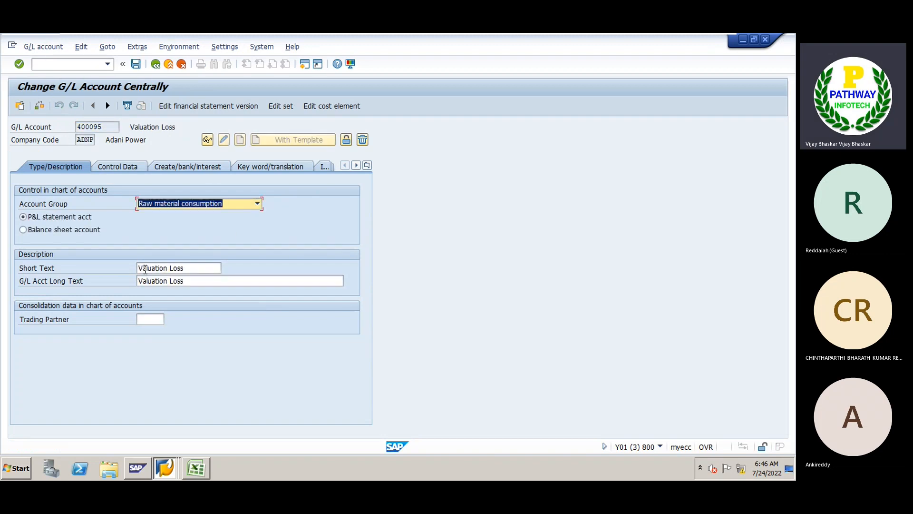
# Change account 400095's short text to "UnrealValuation Loss" and long text to "Unrealized Valuation Loss", and save it.
pyautogui.click(141, 267)
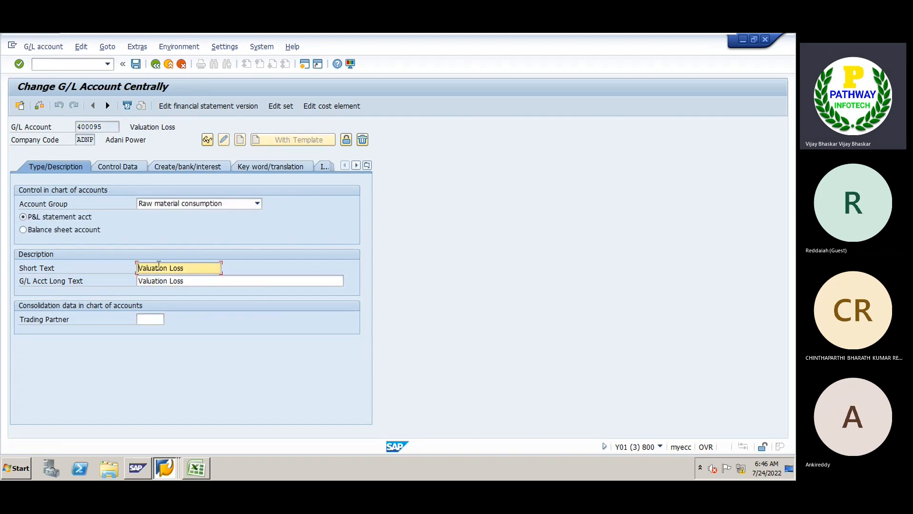
pyautogui.write('Un')
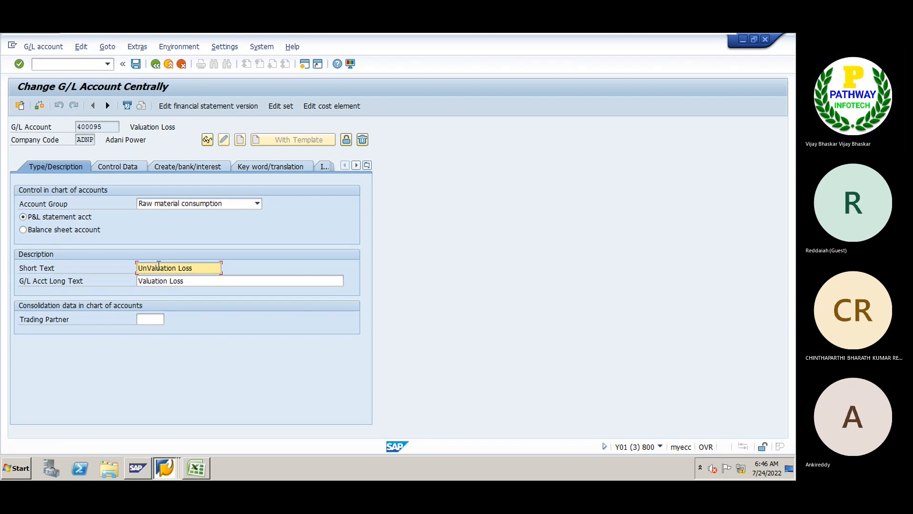
pyautogui.write('real')
pyautogui.click(141, 281)
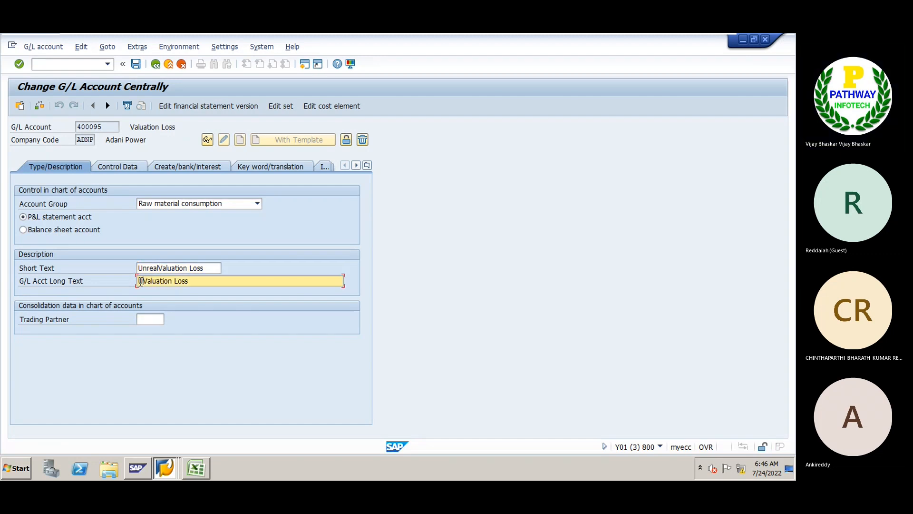
pyautogui.write('Unrealized')
pyautogui.hotkey('ctrl', 's')
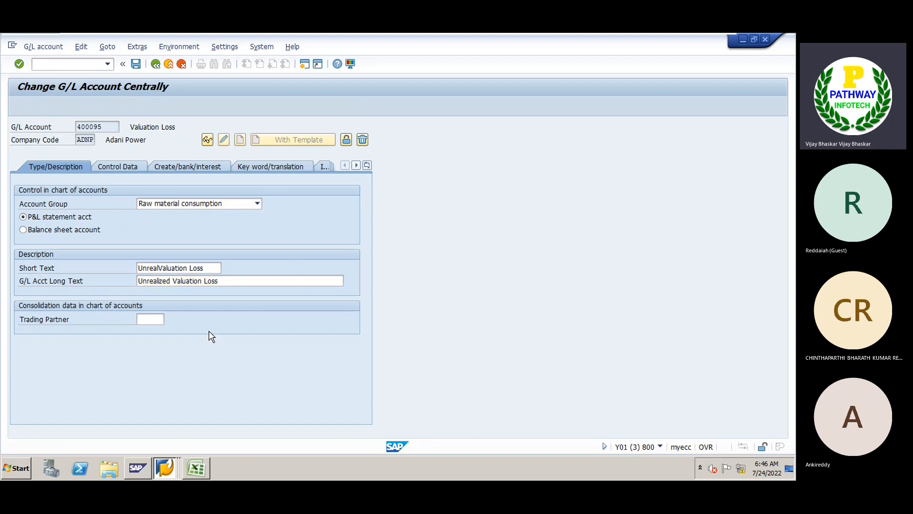
# Take valuation gain account 300095 from the entry for account 100503 and open it for changing in G/L account maintenance.
pyautogui.hotkey('alt', 'Tab')
pyautogui.click(135, 268)
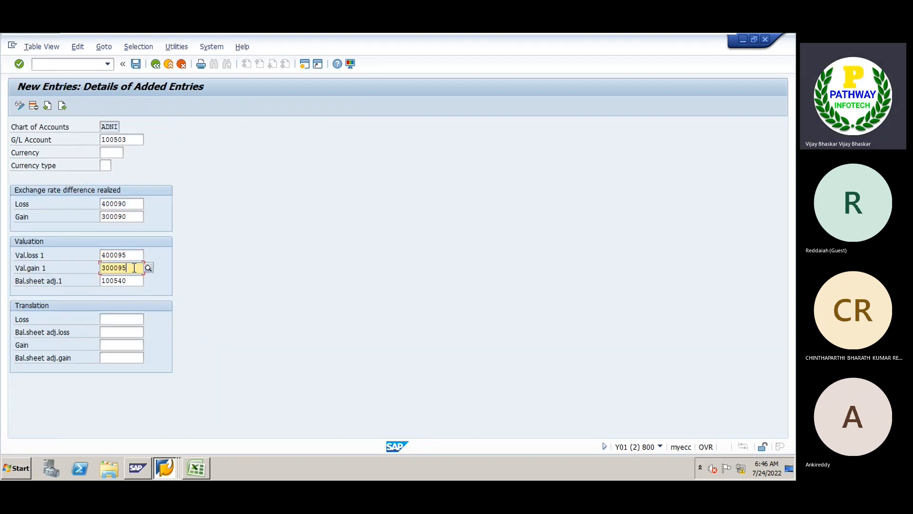
pyautogui.hotkey('alt', 'Tab')
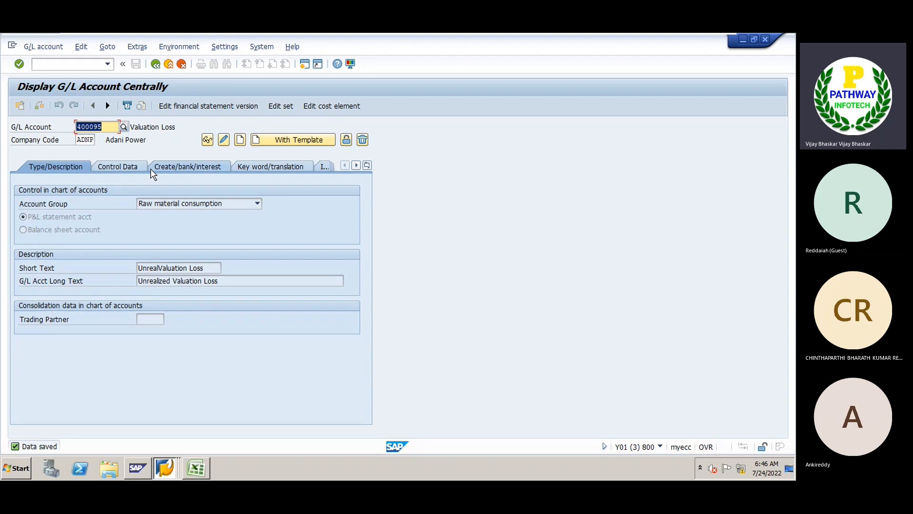
pyautogui.write('300095')
pyautogui.click(224, 139)
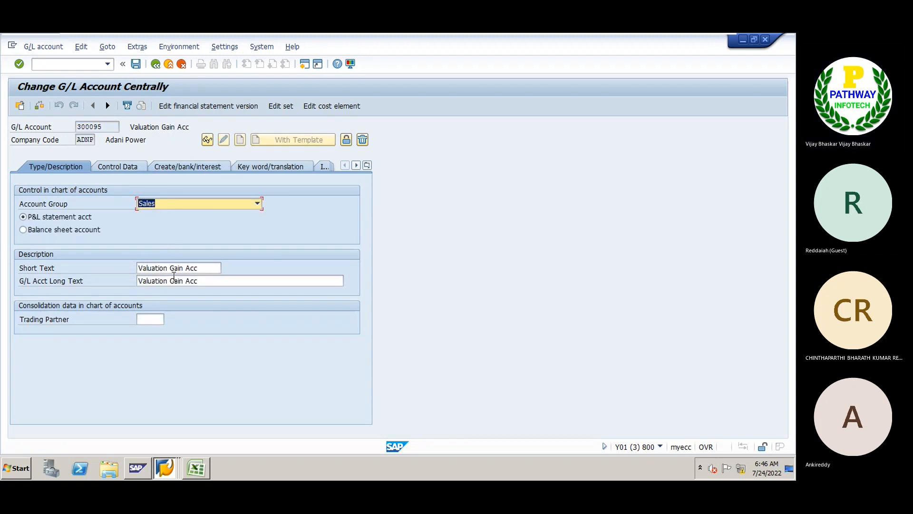
# Change account 300095's short text to "UnValuation Gain Acc" and long text to "Un Realized Valuation Gain Acc", and save it.
pyautogui.click(175, 267)
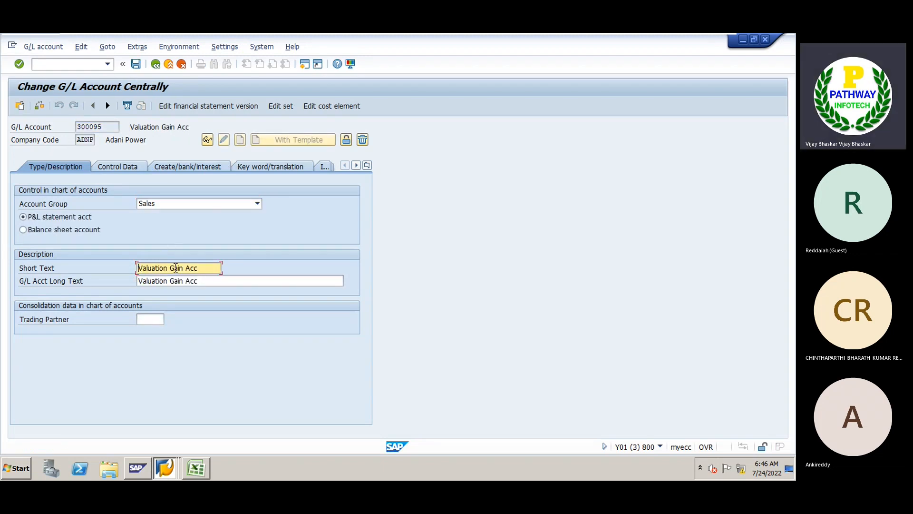
pyautogui.write('Un')
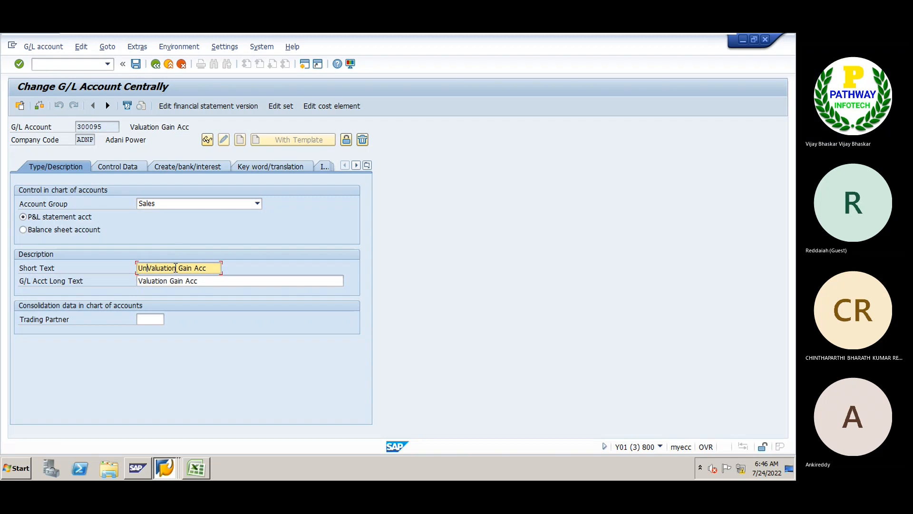
pyautogui.click(139, 281)
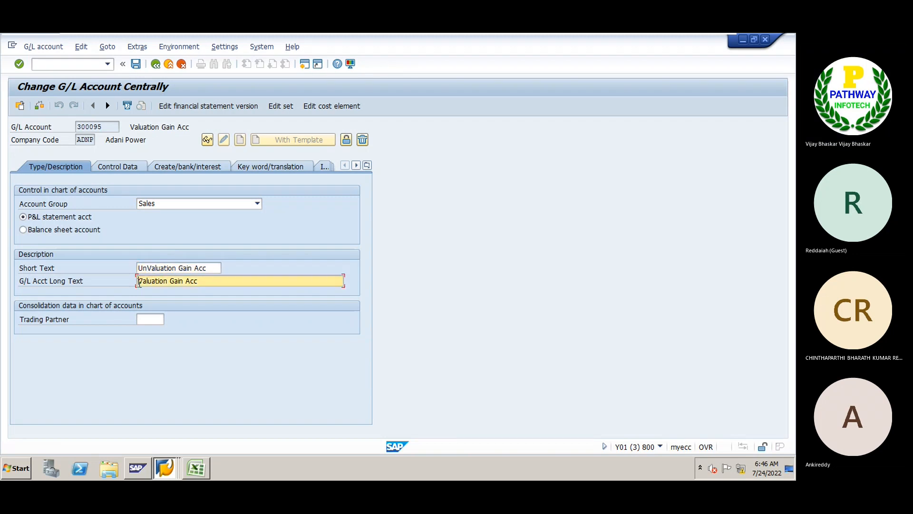
pyautogui.write('Un Reali')
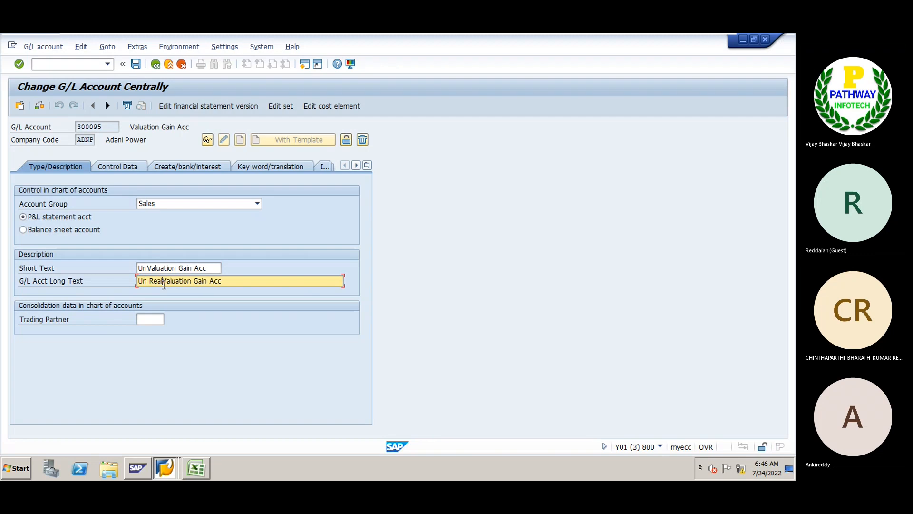
pyautogui.write('zed')
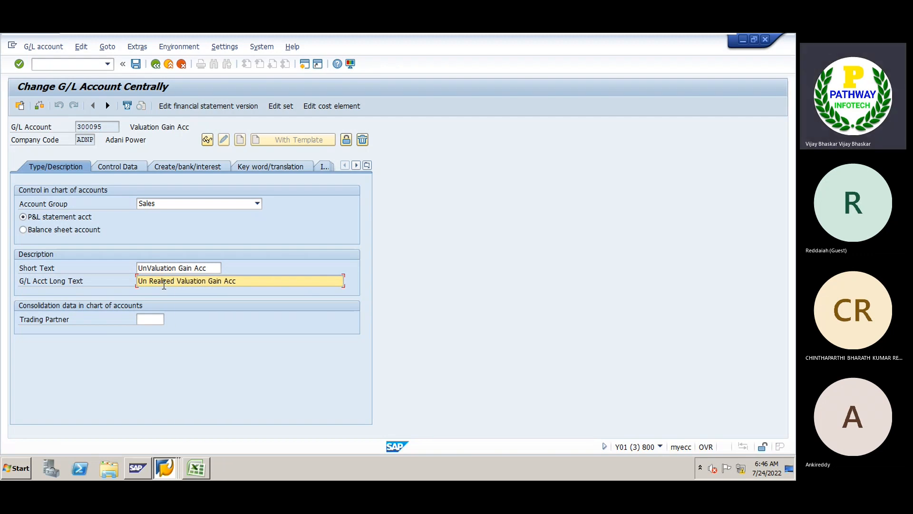
pyautogui.hotkey('ctrl', 's')
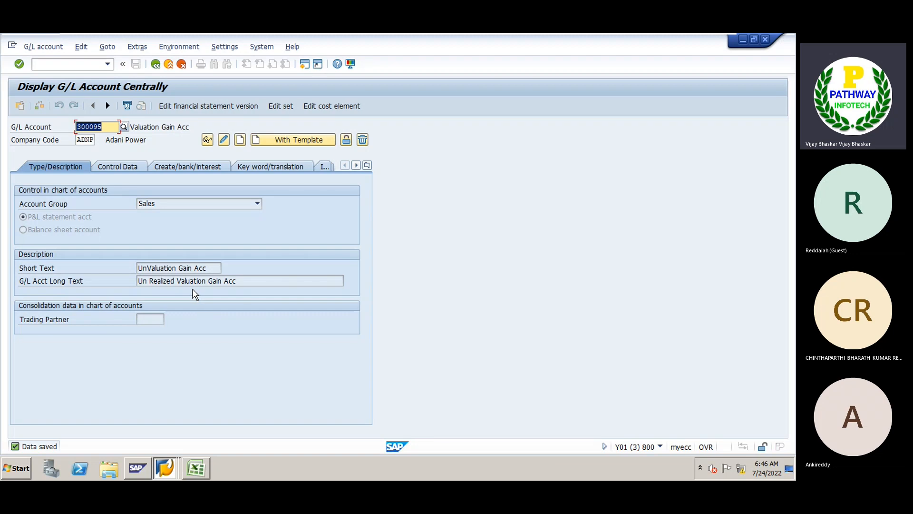
# Return to the exchange rate difference entry for account 100503 and save it under customizing request Y01K900057.
pyautogui.hotkey('alt', 'Tab')
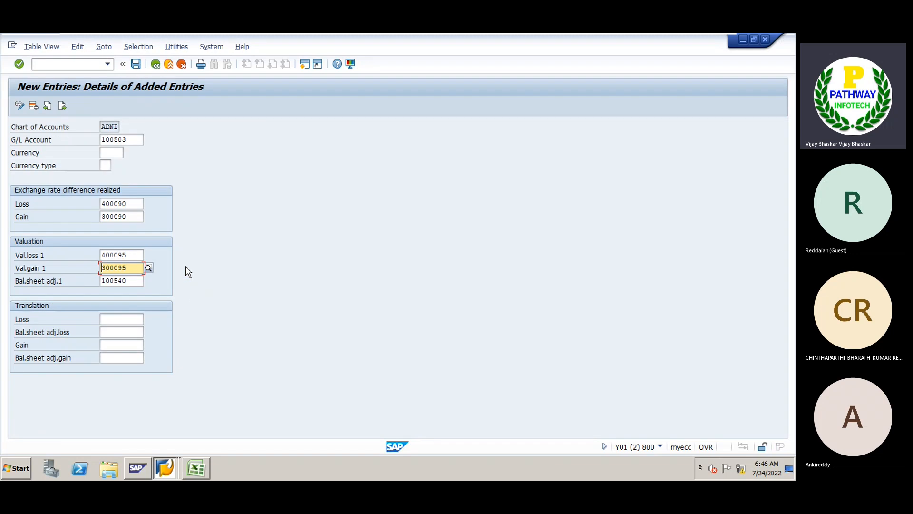
pyautogui.click(136, 64)
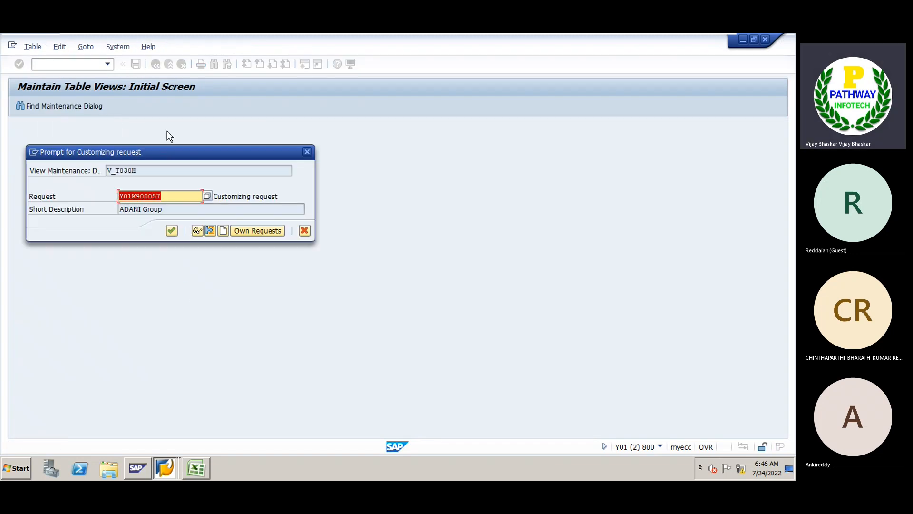
pyautogui.click(174, 226)
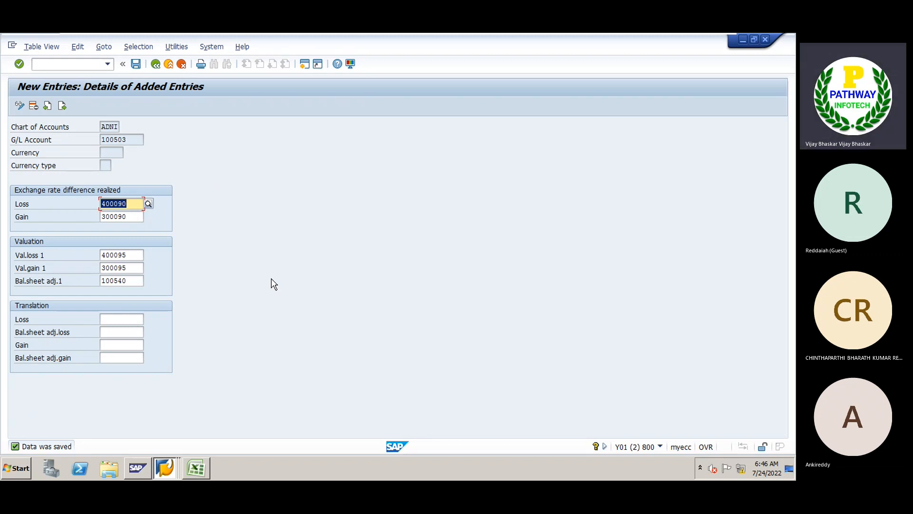
# Start a new exchange rate difference entry and choose G/L account 100501, Sundry Creditors Services, from the chart of accounts ADNI.
pyautogui.click(62, 104)
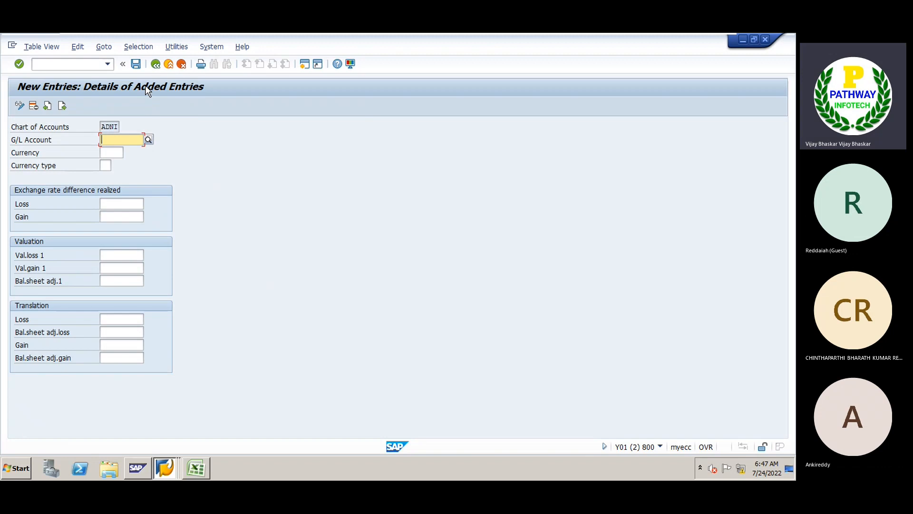
pyautogui.click(149, 140)
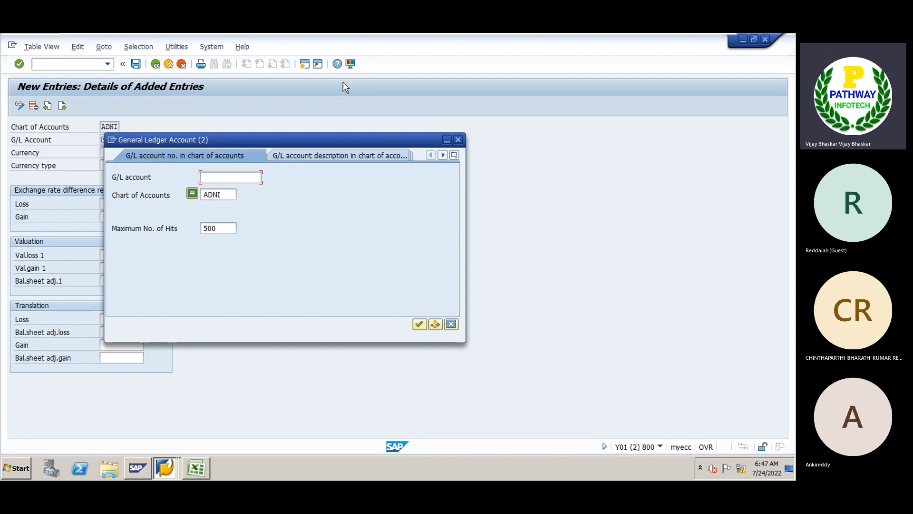
pyautogui.moveTo(256, 138); pyautogui.dragTo(308, 119)
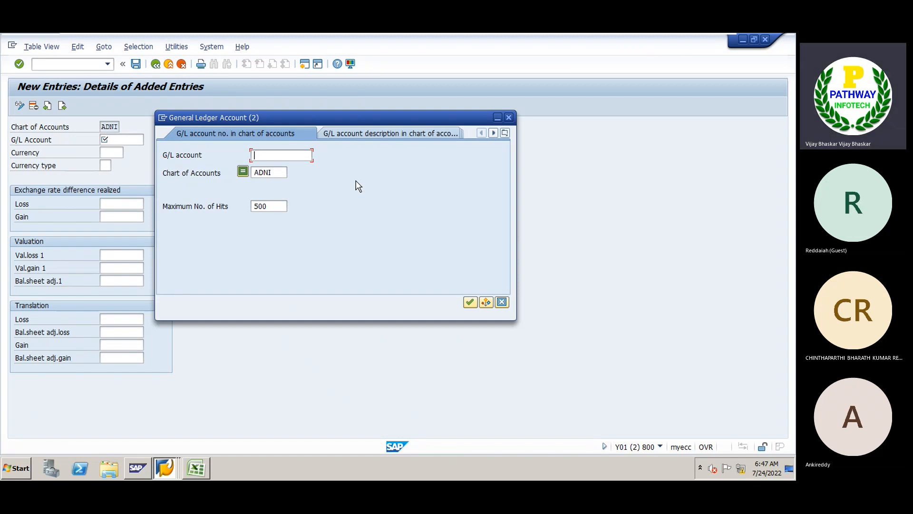
pyautogui.click(469, 301)
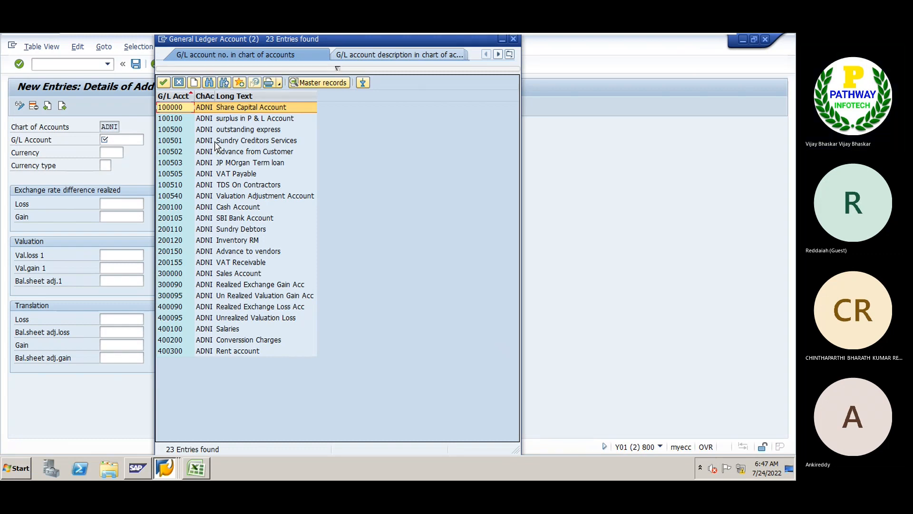
pyautogui.doubleClick(177, 141)
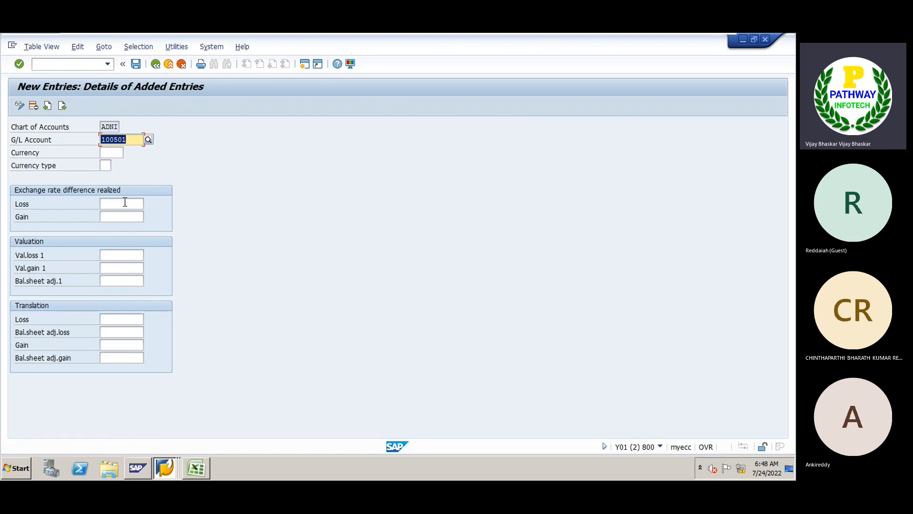
pyautogui.click(137, 140)
pyautogui.moveTo(137, 139); pyautogui.dragTo(101, 142)
pyautogui.hotkey('ctrl', 'c')
# Assign 400090 as the realized exchange loss account and 300090 as the realized gain account for 100501.
pyautogui.click(120, 205)
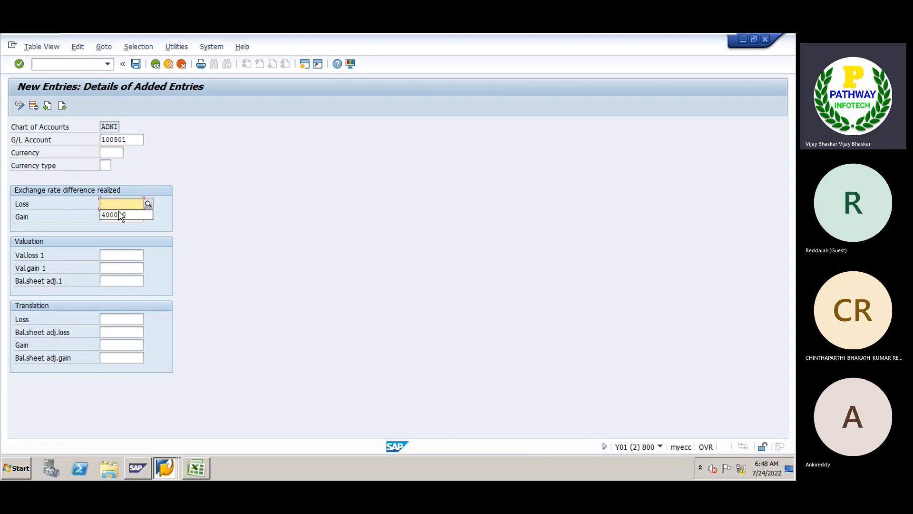
pyautogui.click(118, 214)
pyautogui.click(119, 216)
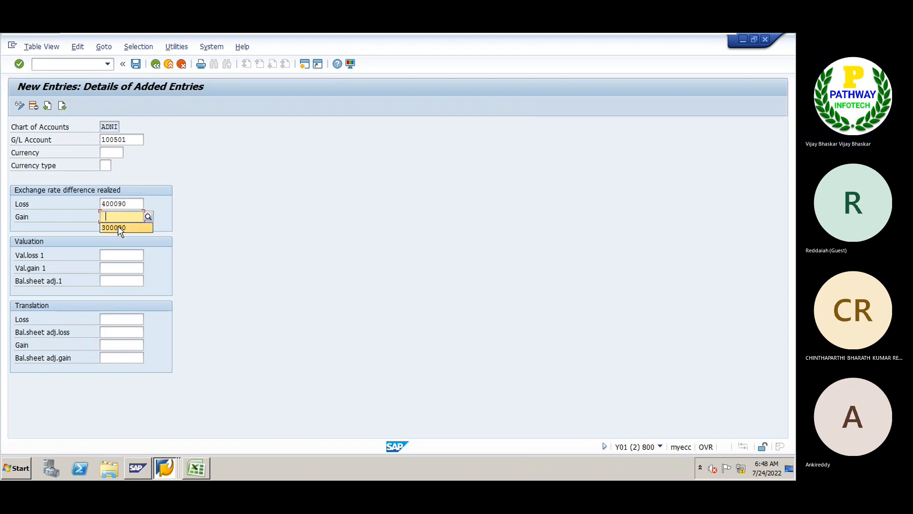
pyautogui.click(120, 228)
# Assign valuation loss 400095, valuation gain 300095 and balance sheet adjustment 100540 for account 100501, and save the entry.
pyautogui.click(116, 255)
pyautogui.click(114, 263)
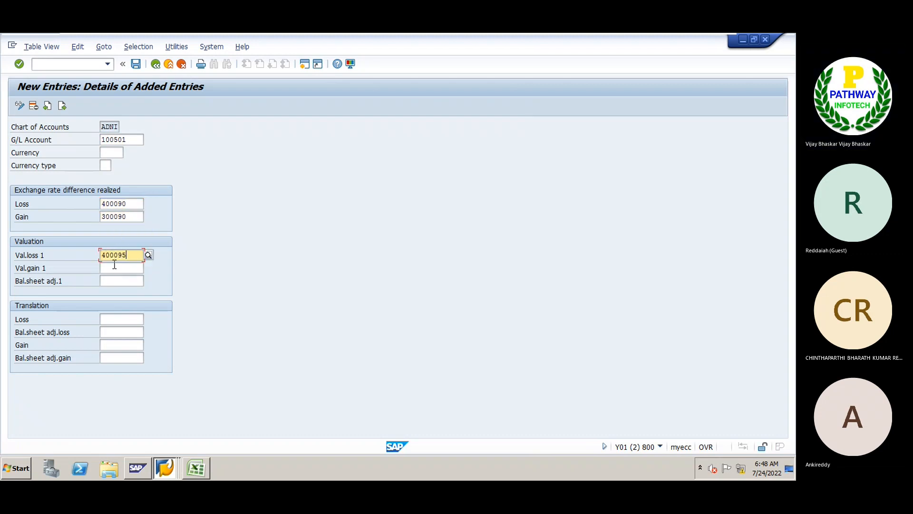
pyautogui.click(114, 264)
pyautogui.click(114, 280)
pyautogui.click(113, 281)
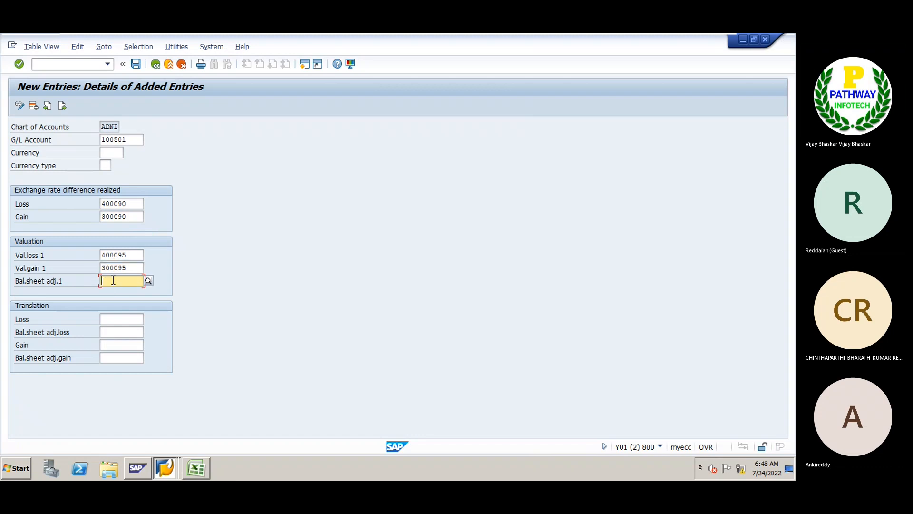
pyautogui.click(114, 291)
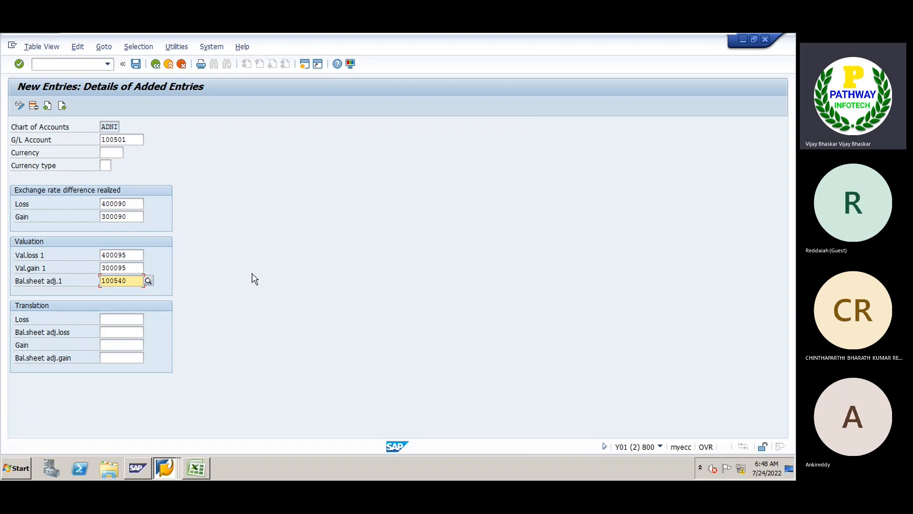
pyautogui.press('Return')
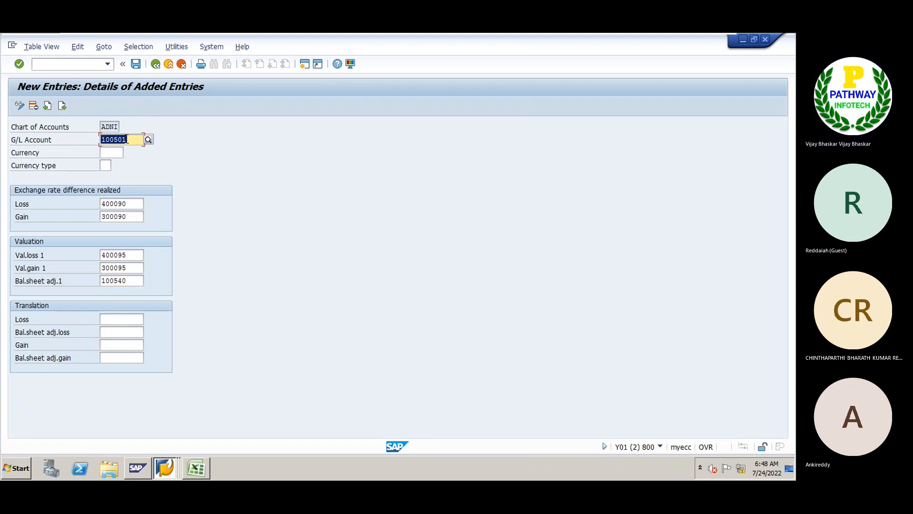
pyautogui.click(135, 64)
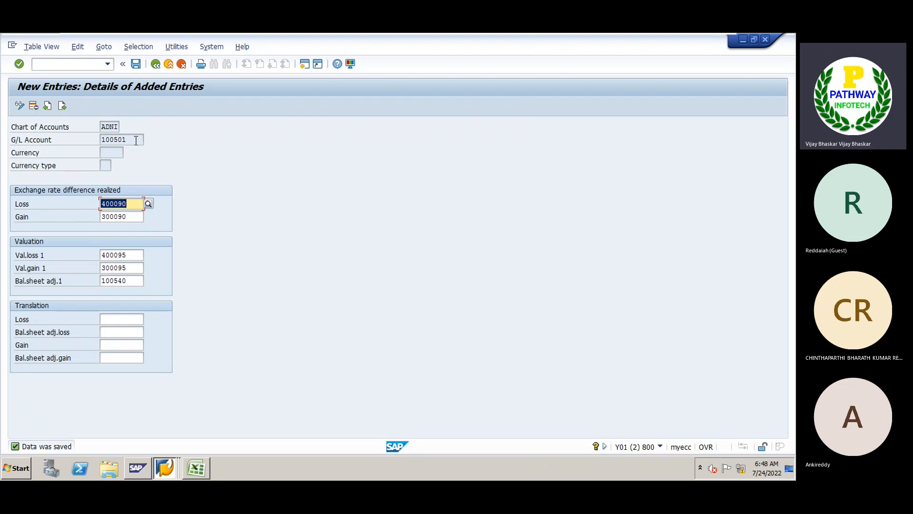
pyautogui.moveTo(136, 140); pyautogui.dragTo(101, 139)
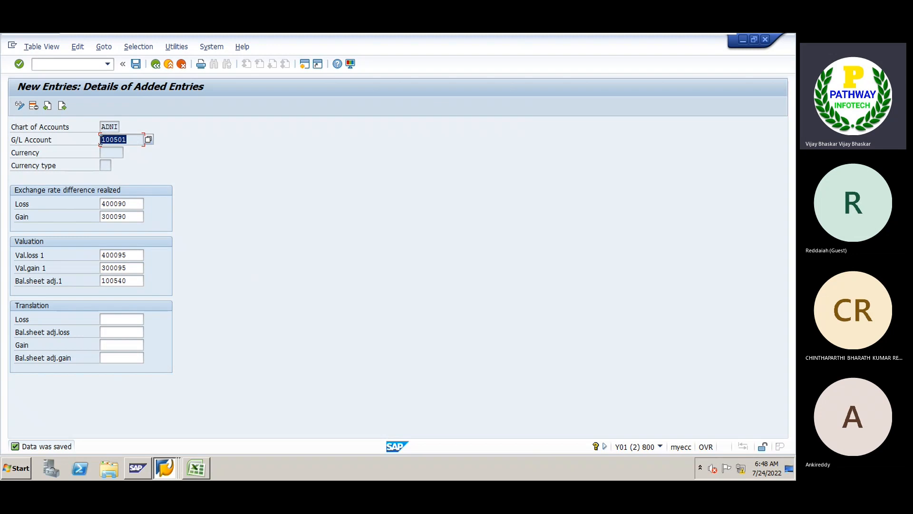
pyautogui.click(101, 142)
pyautogui.moveTo(134, 139); pyautogui.dragTo(101, 138)
pyautogui.click(101, 139)
pyautogui.moveTo(137, 141); pyautogui.dragTo(100, 144)
# Open the vendor display transaction FK03 in a new session.
pyautogui.click(305, 63)
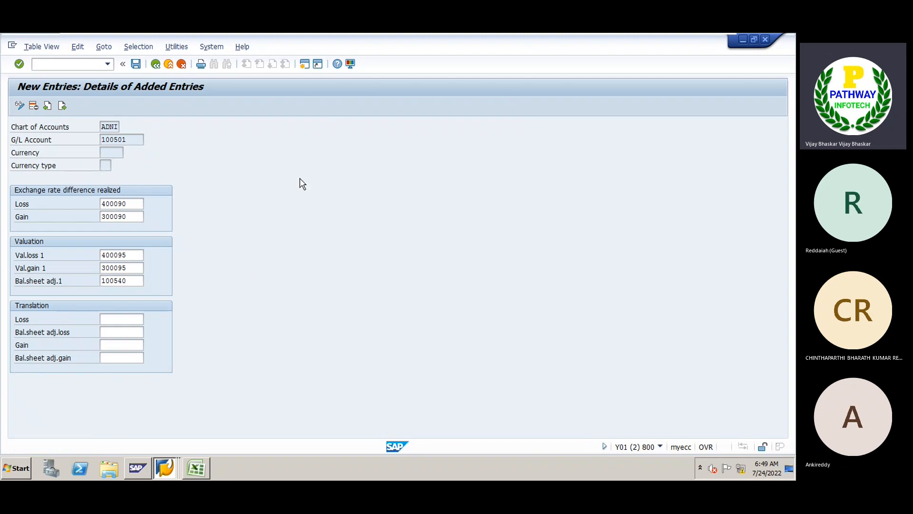
pyautogui.write('f')
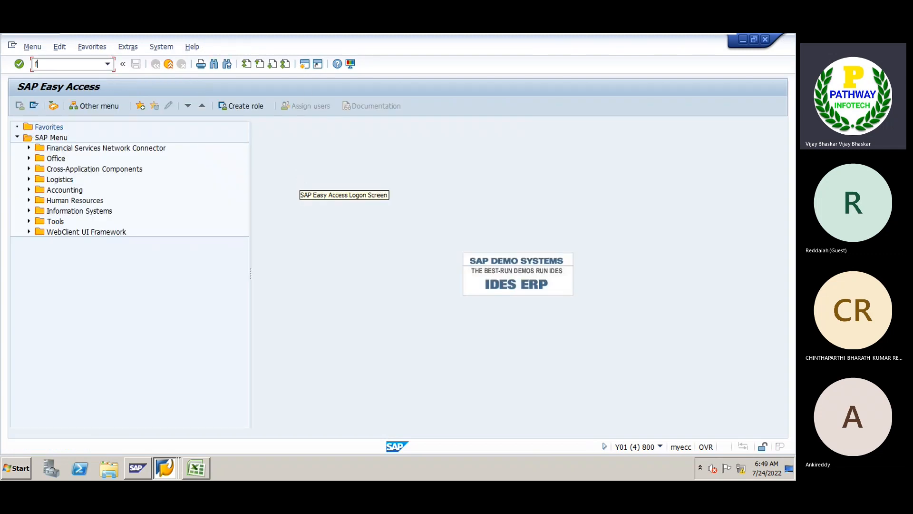
pyautogui.write('k03')
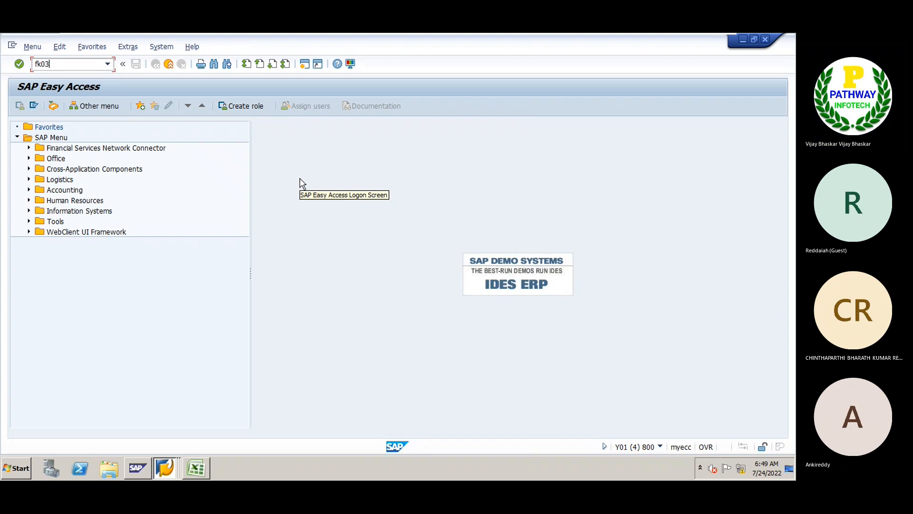
pyautogui.press('Return')
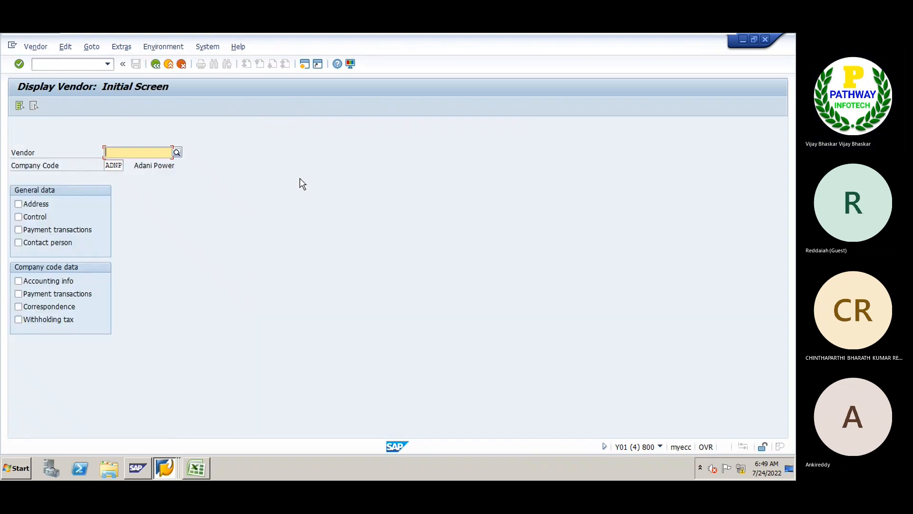
# Select vendor Hindustan Group in company code ADNP with all data views and display its accounting information.
pyautogui.click(167, 153)
pyautogui.click(148, 164)
pyautogui.click(19, 106)
pyautogui.press('Return')
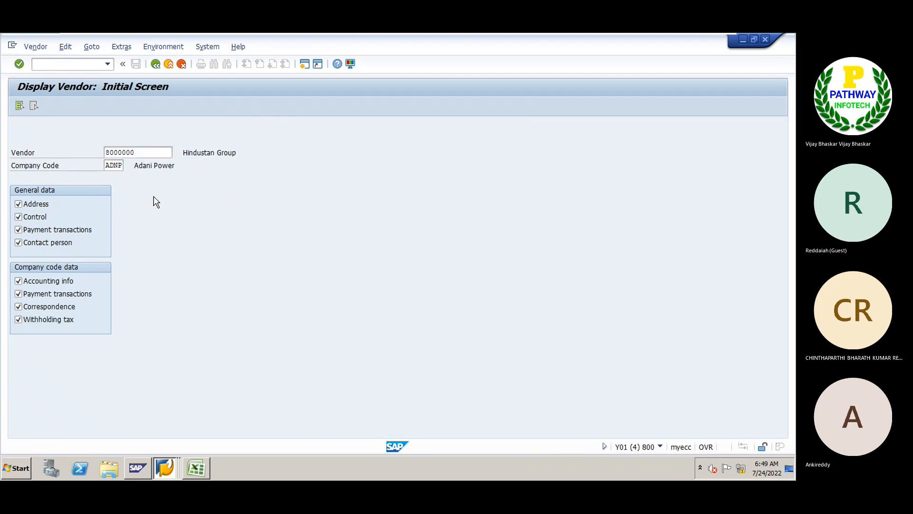
pyautogui.press('Return')
pyautogui.press('Return')
pyautogui.press('Return')
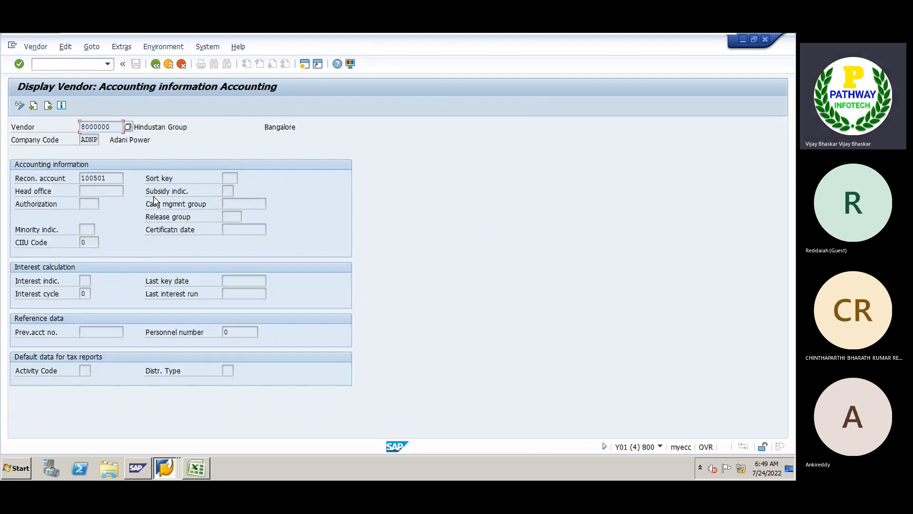
# Examine the reconciliation account in the vendor's accounting information.
pyautogui.moveTo(117, 178); pyautogui.dragTo(65, 177)
pyautogui.click(118, 125)
pyautogui.click(113, 178)
pyautogui.moveTo(113, 178); pyautogui.dragTo(79, 177)
pyautogui.click(109, 178)
pyautogui.moveTo(109, 179); pyautogui.dragTo(79, 179)
pyautogui.click(78, 180)
# Return to the exchange rate difference entry for account 100501 and review its realized, valuation and balance sheet adjustment accounts.
pyautogui.hotkey('alt', 'Tab')
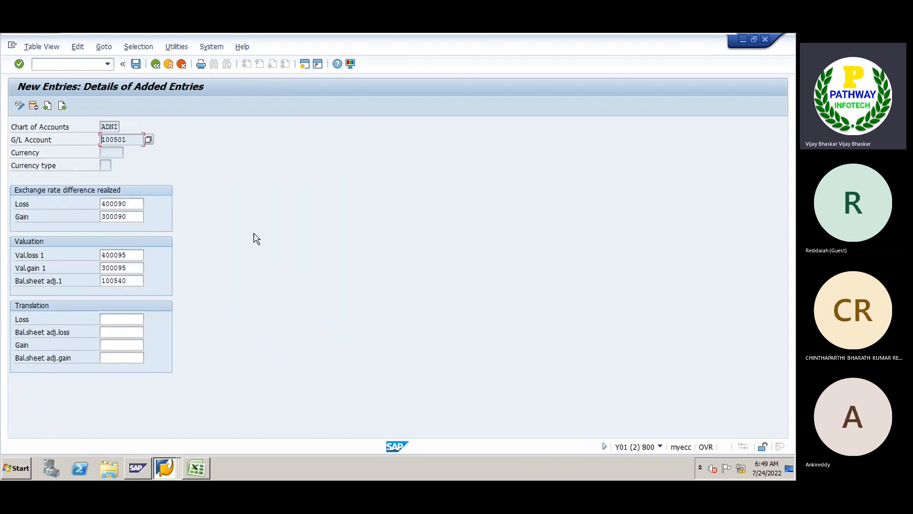
pyautogui.moveTo(129, 142); pyautogui.dragTo(101, 138)
pyautogui.click(101, 139)
pyautogui.moveTo(129, 141); pyautogui.dragTo(101, 140)
pyautogui.click(101, 139)
pyautogui.click(132, 204)
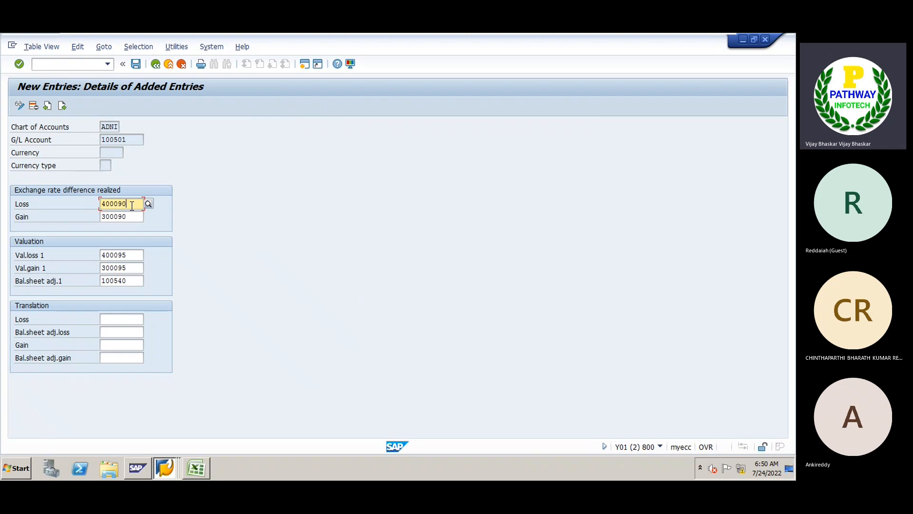
pyautogui.click(134, 254)
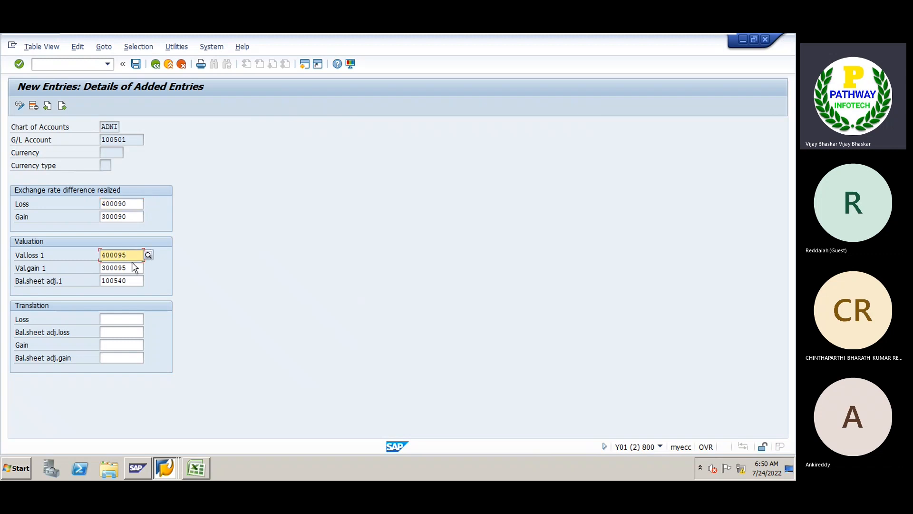
pyautogui.click(132, 281)
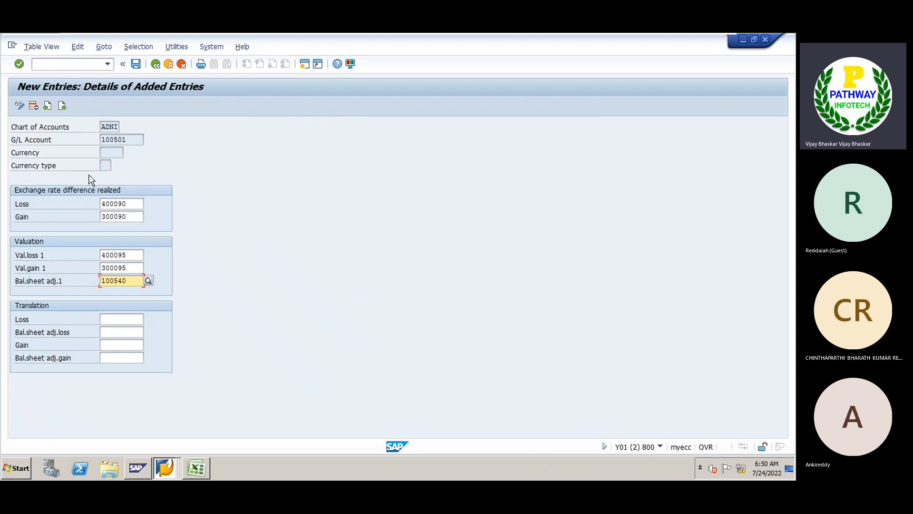
# Start a new exchange rate difference entry for G/L account 200110, Sundry Debtors, in chart of accounts ADNI.
pyautogui.click(62, 105)
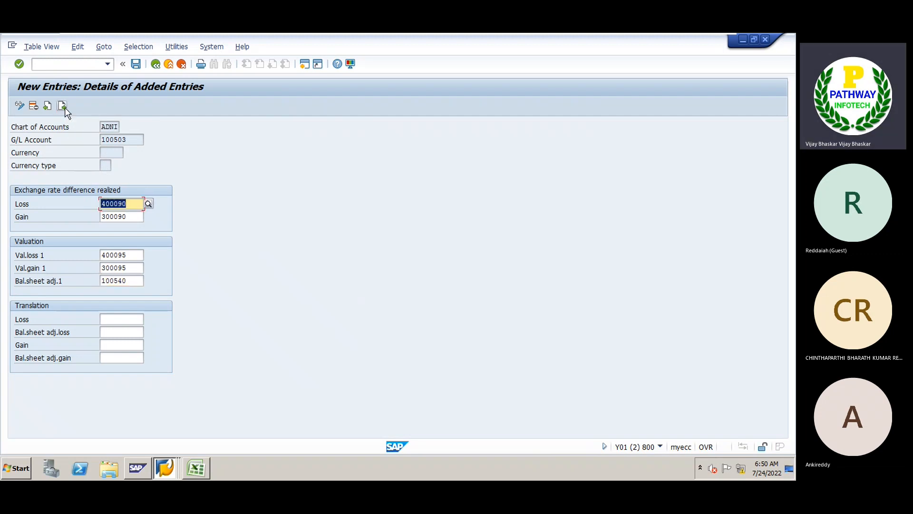
pyautogui.click(63, 105)
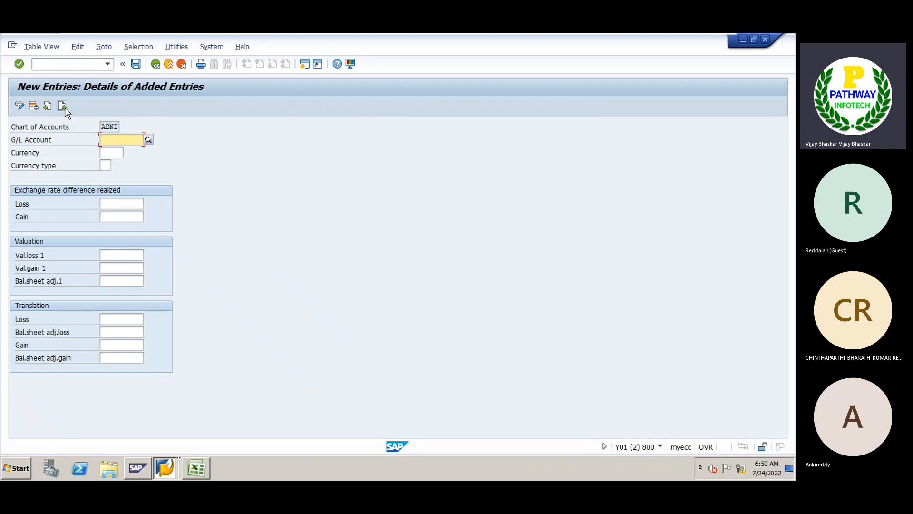
pyautogui.click(148, 139)
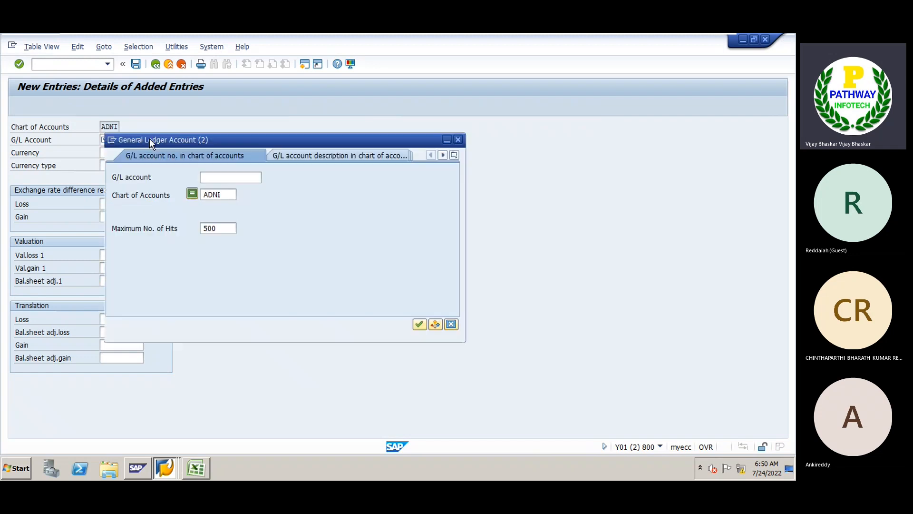
pyautogui.click(419, 324)
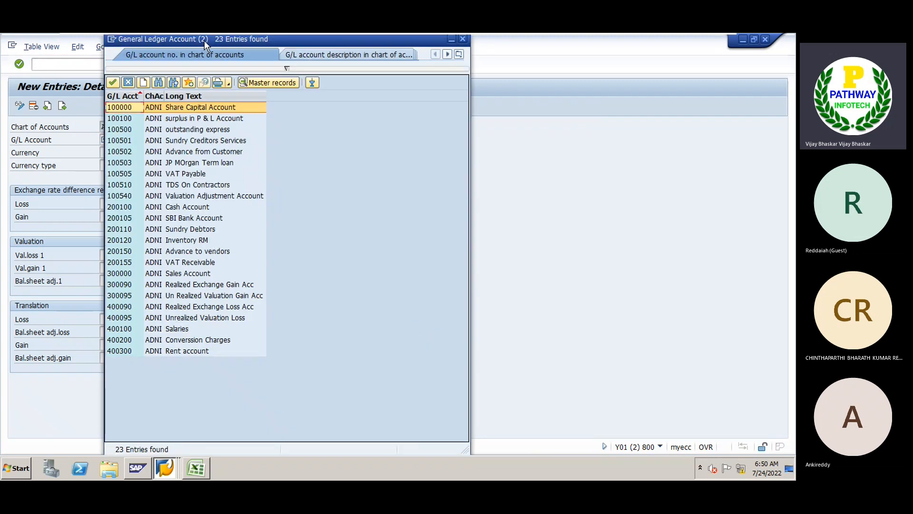
pyautogui.moveTo(204, 41); pyautogui.dragTo(278, 48)
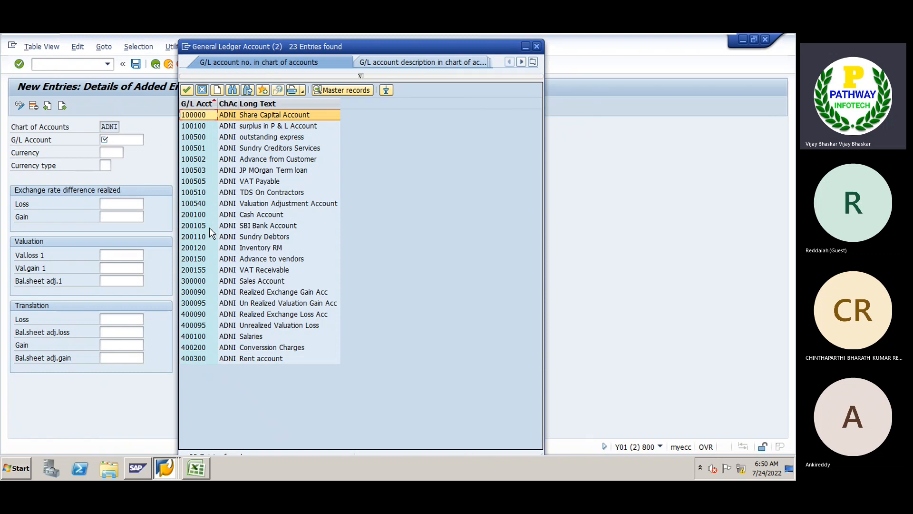
pyautogui.click(193, 236)
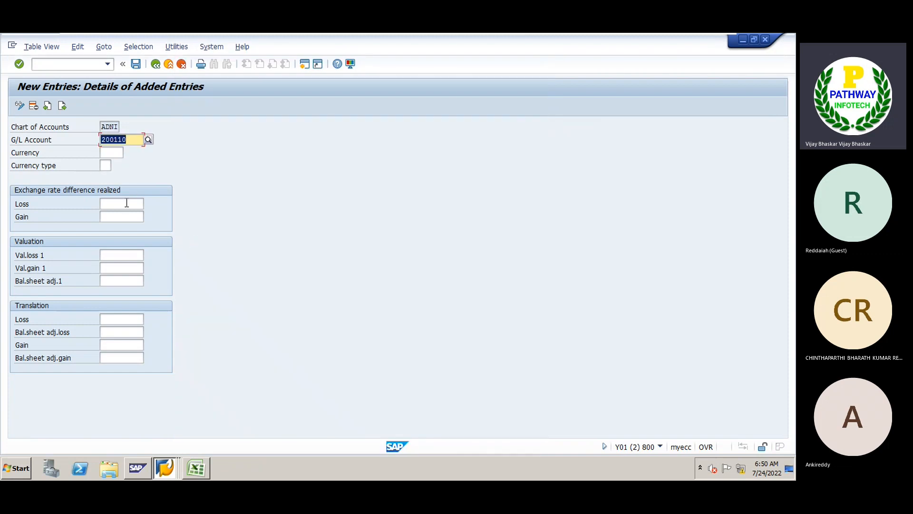
# Assign realized exchange loss account 400090 and gain account 300090 to sundry debtors account 200110.
pyautogui.click(127, 203)
pyautogui.click(123, 213)
pyautogui.click(126, 219)
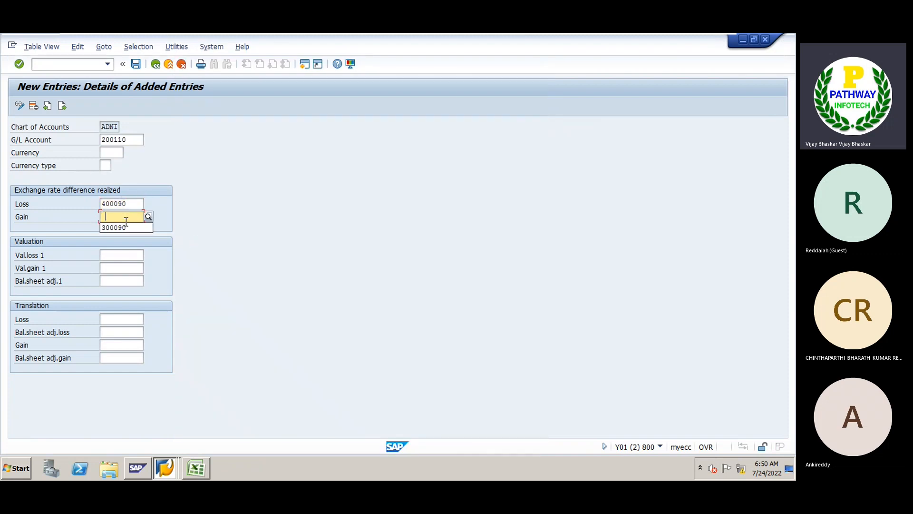
# Assign valuation loss 400095, valuation gain 300095 and balance sheet adjustment 100540 to account 200110 and save the entry.
pyautogui.click(125, 252)
pyautogui.click(126, 267)
pyautogui.click(126, 268)
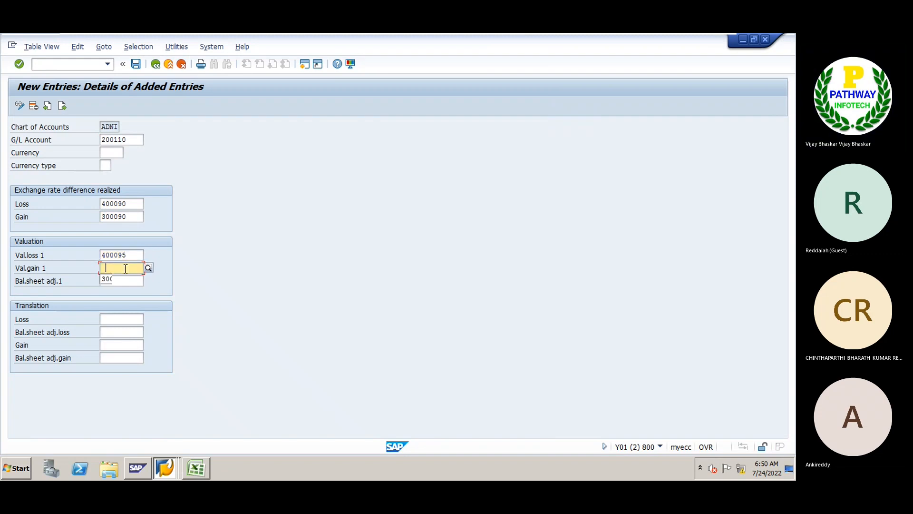
pyautogui.click(122, 279)
pyautogui.click(122, 281)
pyautogui.click(121, 291)
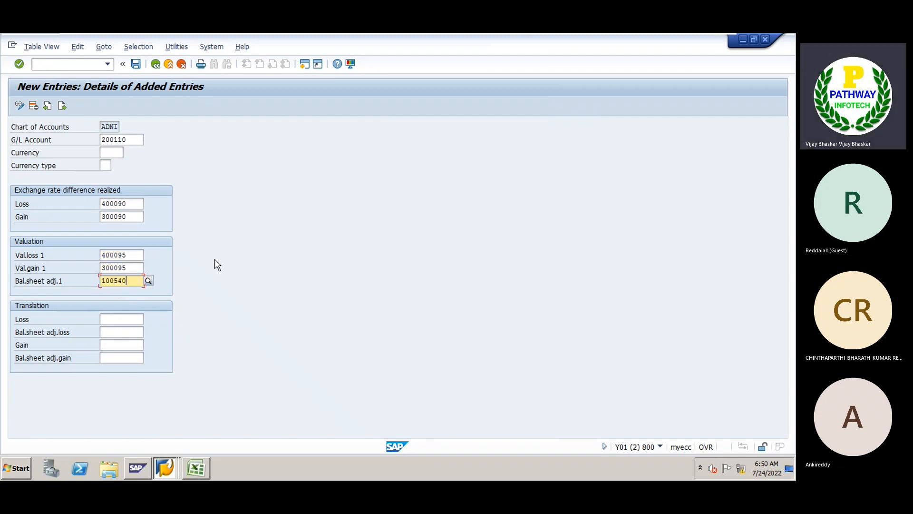
pyautogui.press('Return')
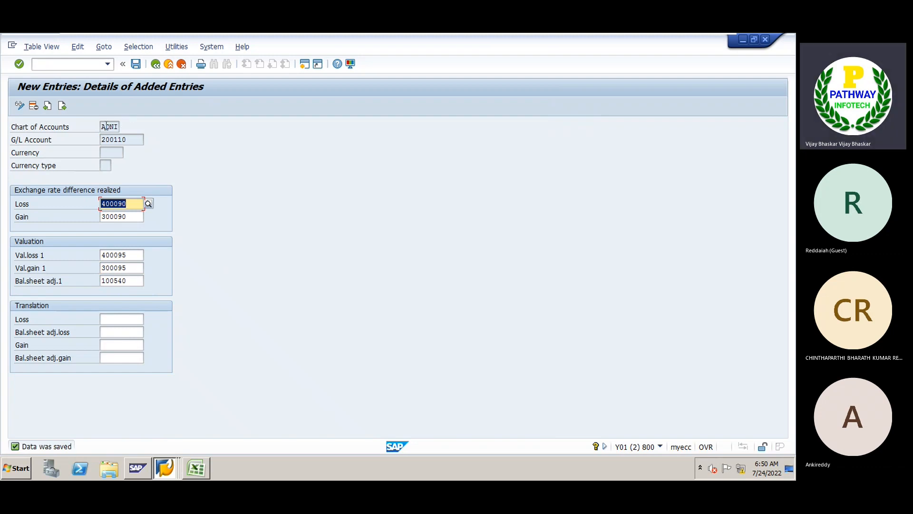
# Check the entry's chart of accounts and return to the account determination overview for open item exchange rate differences.
pyautogui.moveTo(102, 126); pyautogui.dragTo(120, 127)
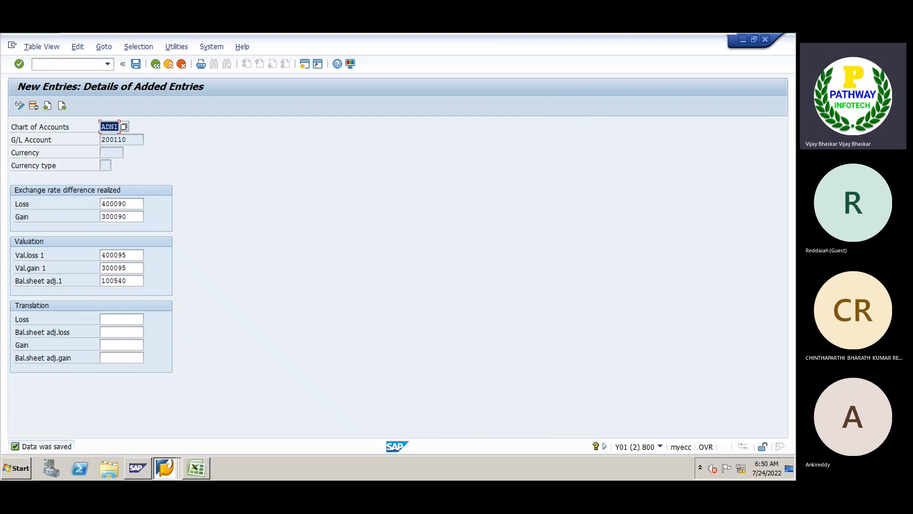
pyautogui.click(103, 127)
pyautogui.moveTo(103, 126); pyautogui.dragTo(123, 126)
pyautogui.click(122, 126)
pyautogui.click(156, 65)
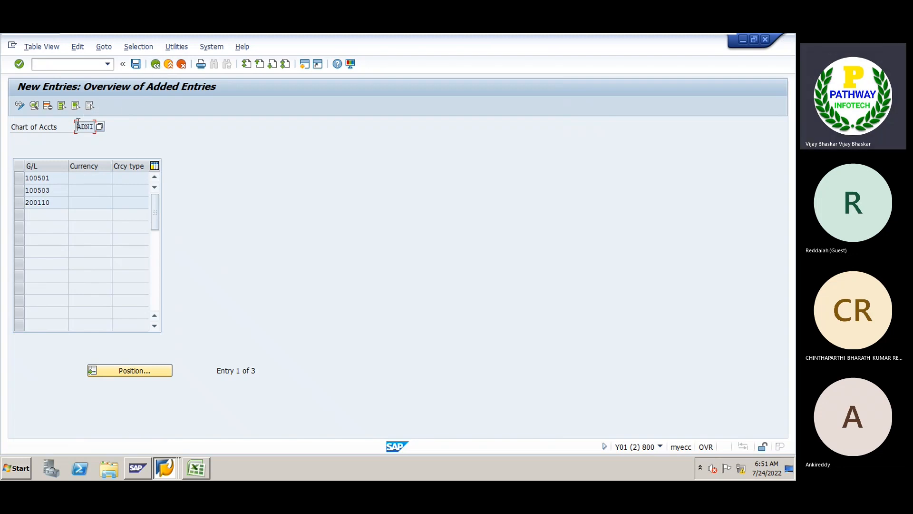
pyautogui.click(155, 64)
pyautogui.click(156, 64)
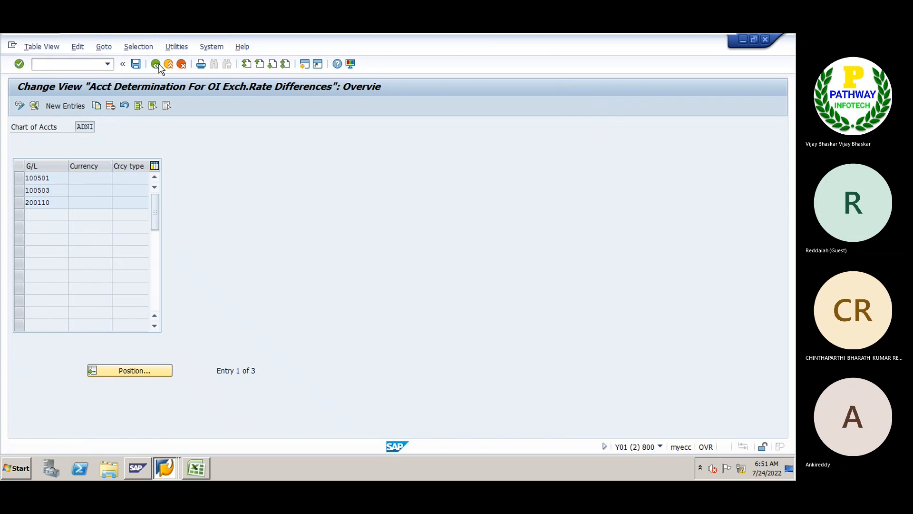